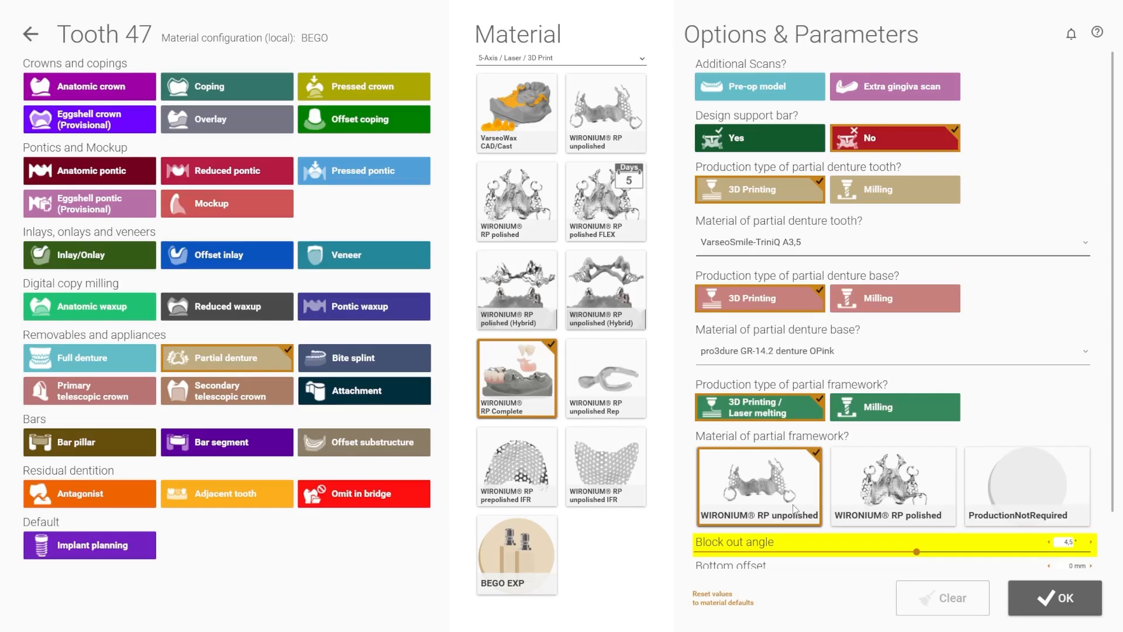
Step: Set the partial framework material of tooth 47 to WIRONIUM RP polished and confirm the tooth's definition
left_click(940, 500)
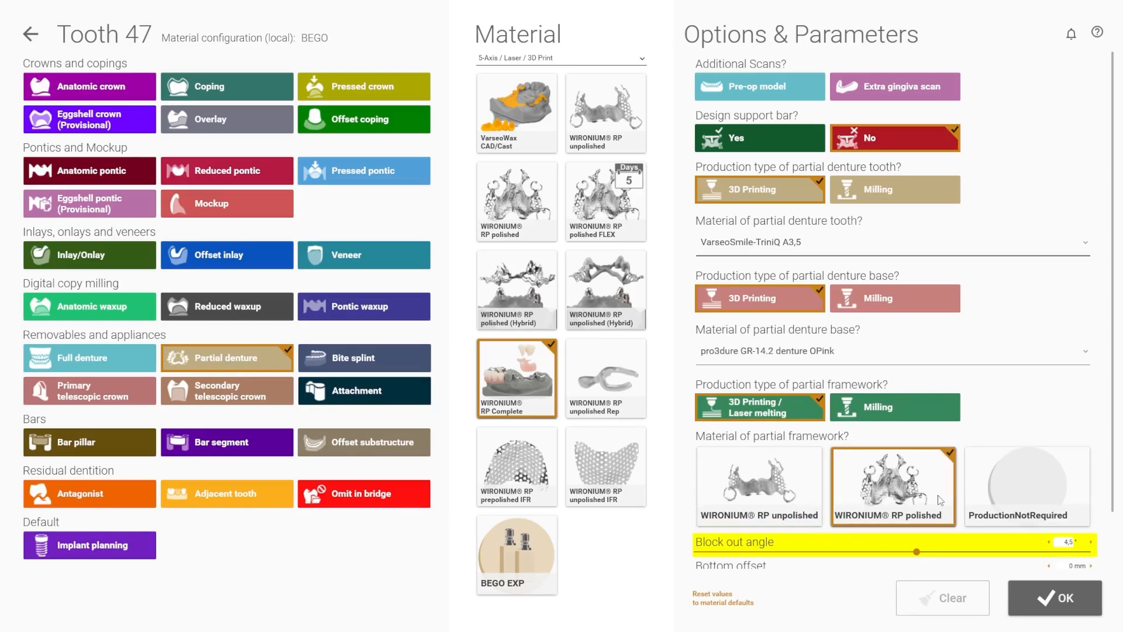
left_click(1051, 599)
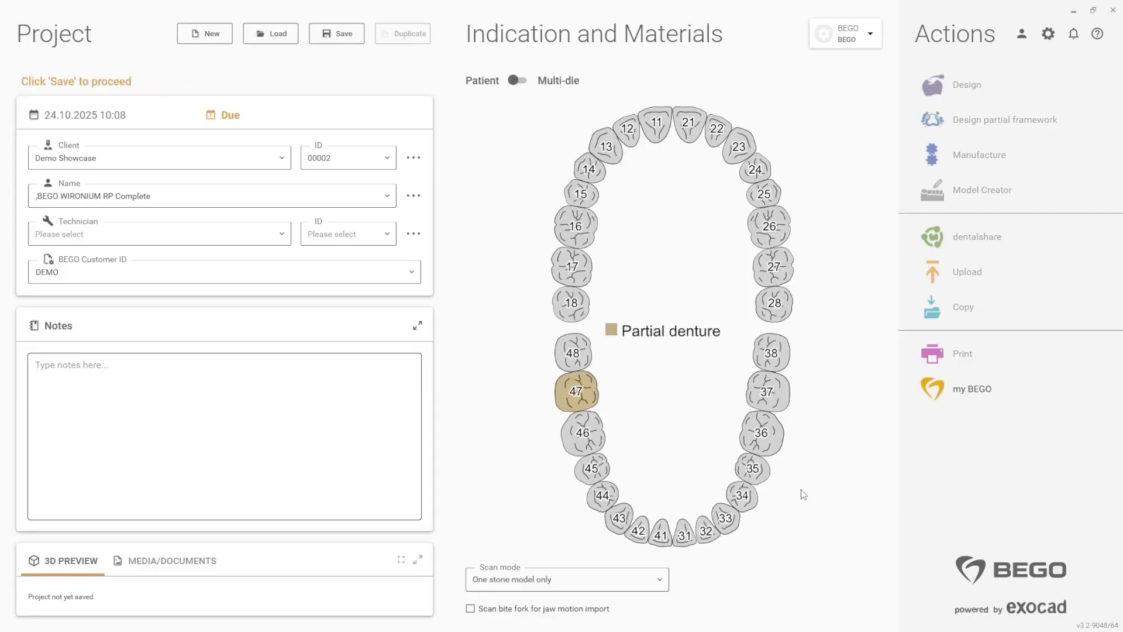
Step: Assign the partial denture indication to teeth 46, 36 and 37, and connect 36 with 37 and 46 with 47
left_click(598, 439)
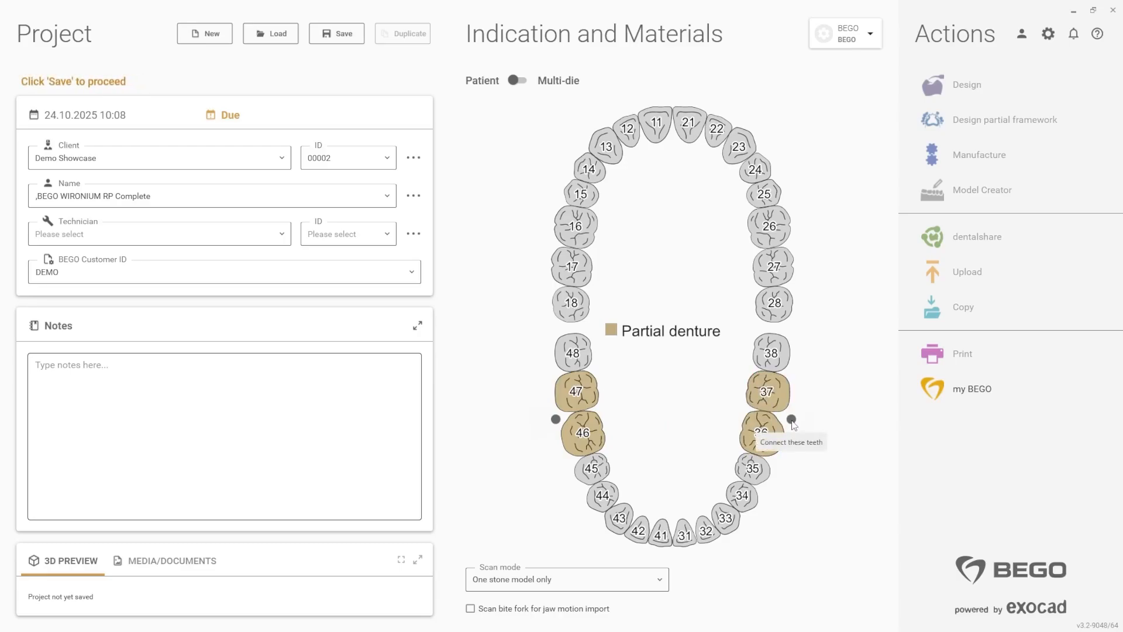
left_click(792, 421)
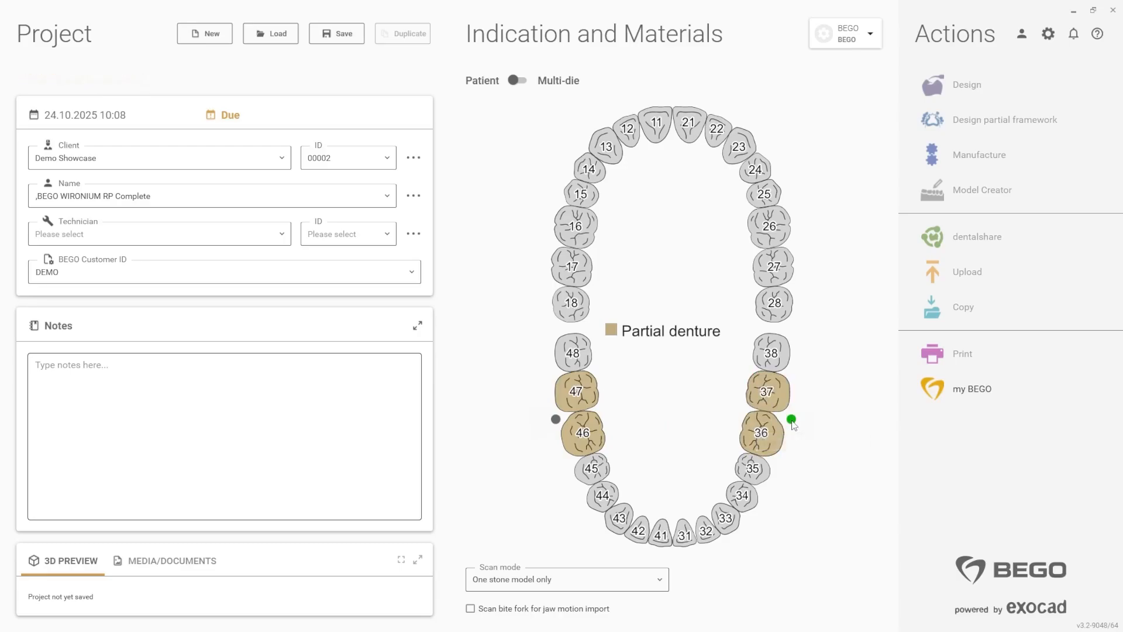
left_click(556, 419)
Step: Save the project and open the case in Design
left_click(353, 45)
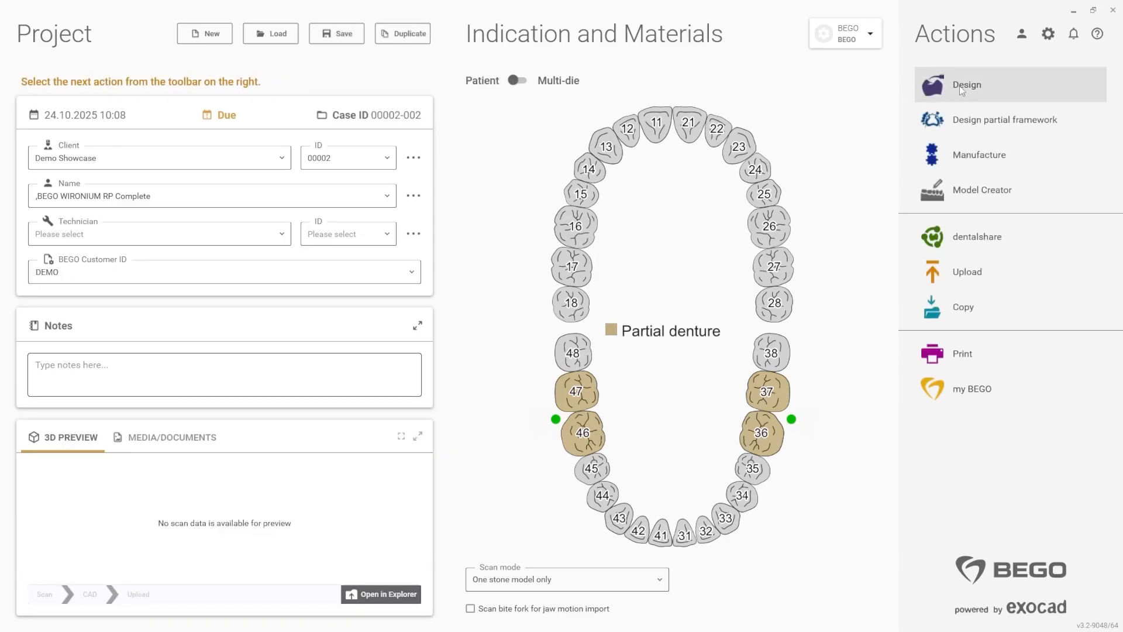
left_click(983, 86)
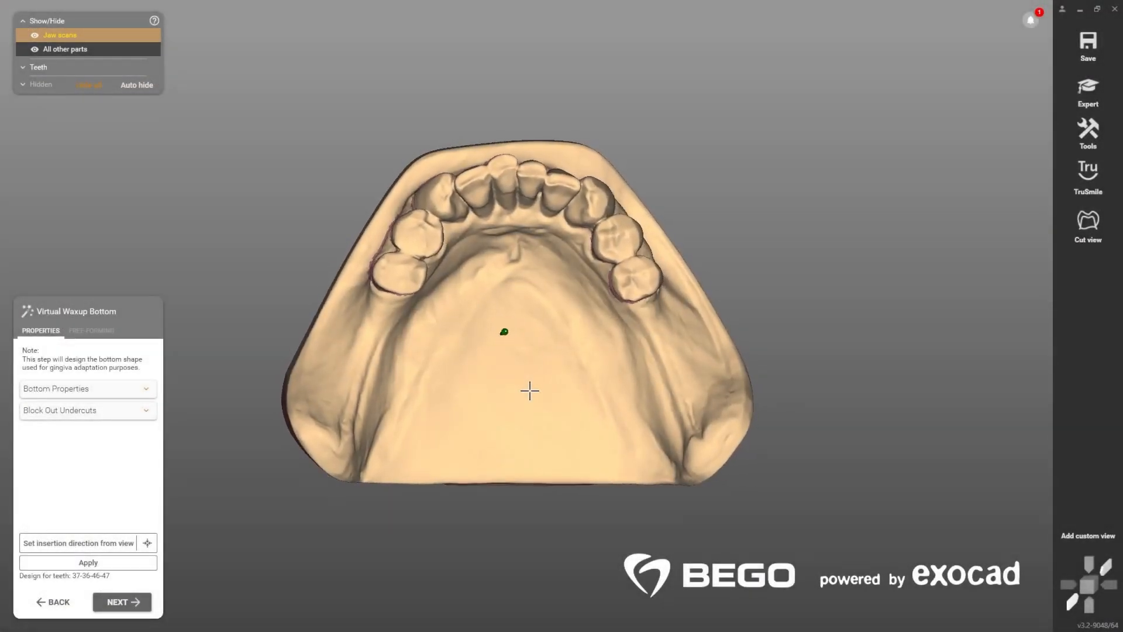
Step: Generate the virtual waxup bottom and add material with the free-forming brush in the undercut distal to tooth 35
left_click(125, 562)
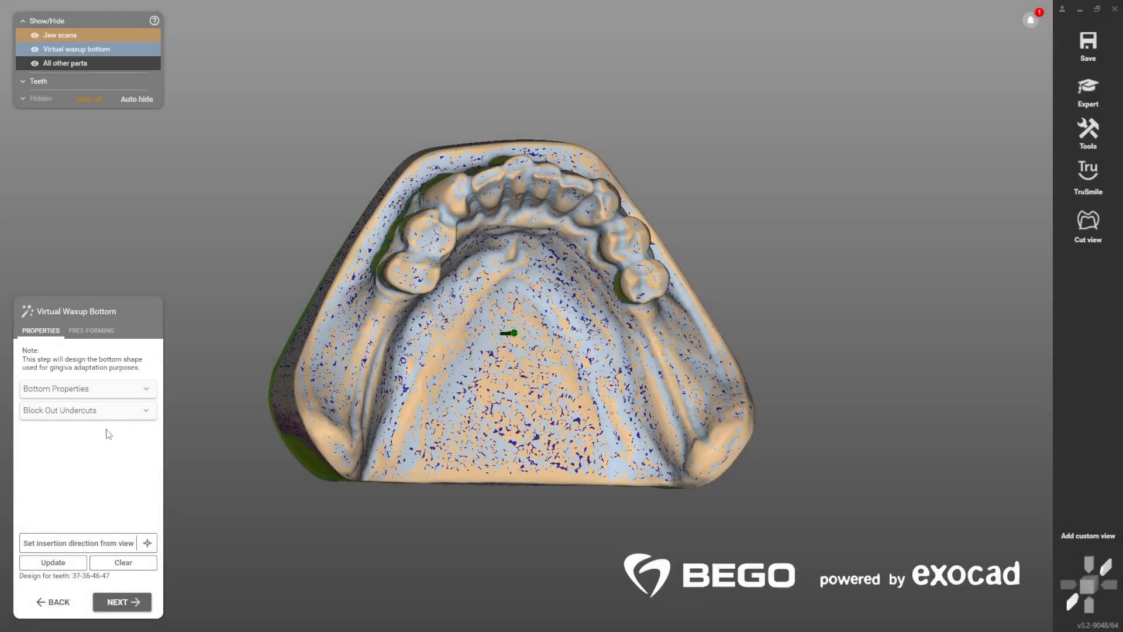
left_click(93, 331)
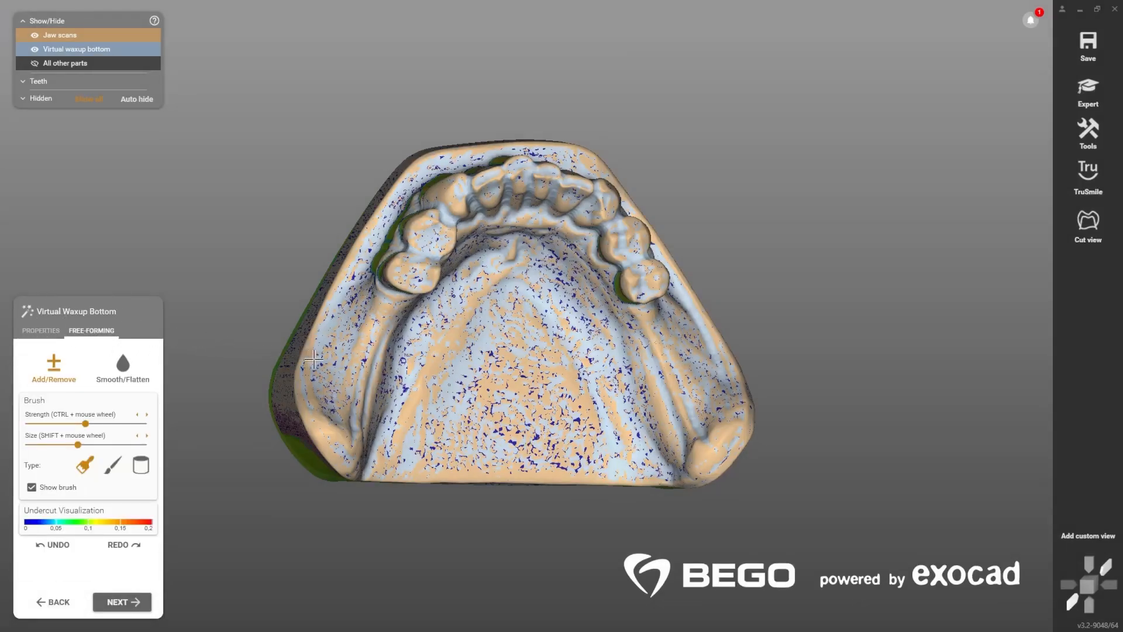
right_click_drag(329, 358, 300, 361)
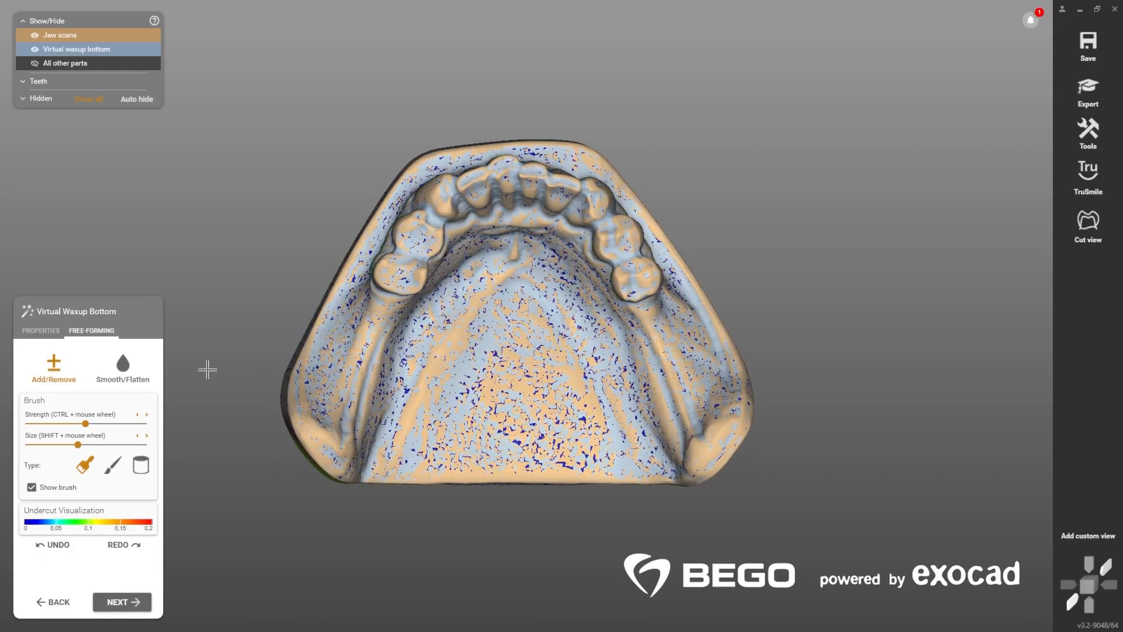
right_click_drag(397, 335, 396, 329)
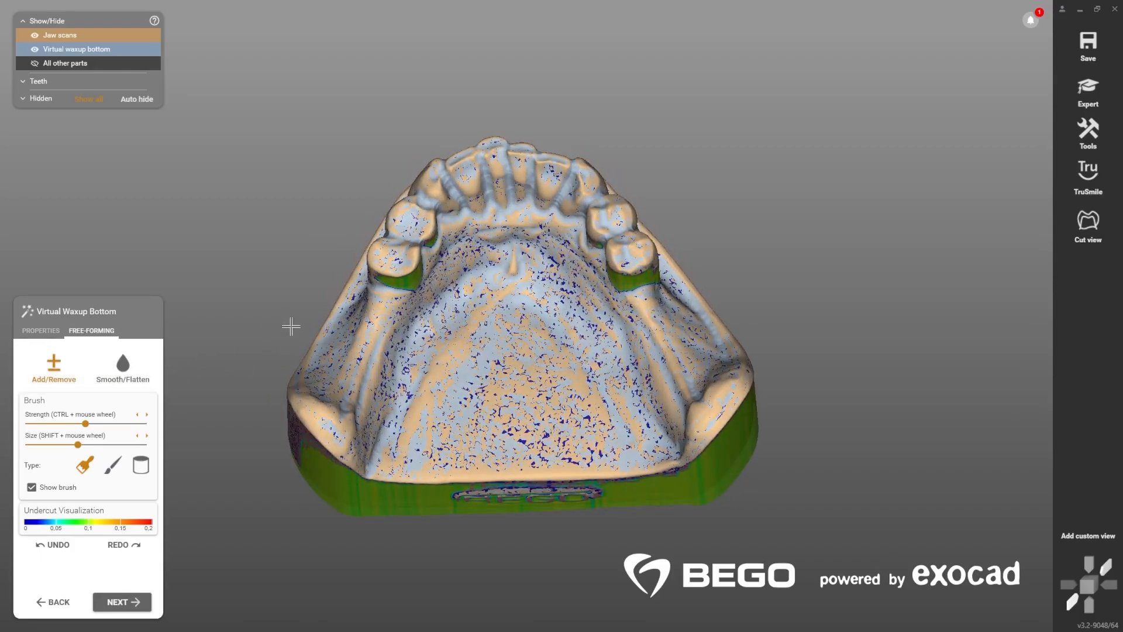
right_click_drag(288, 326, 387, 289)
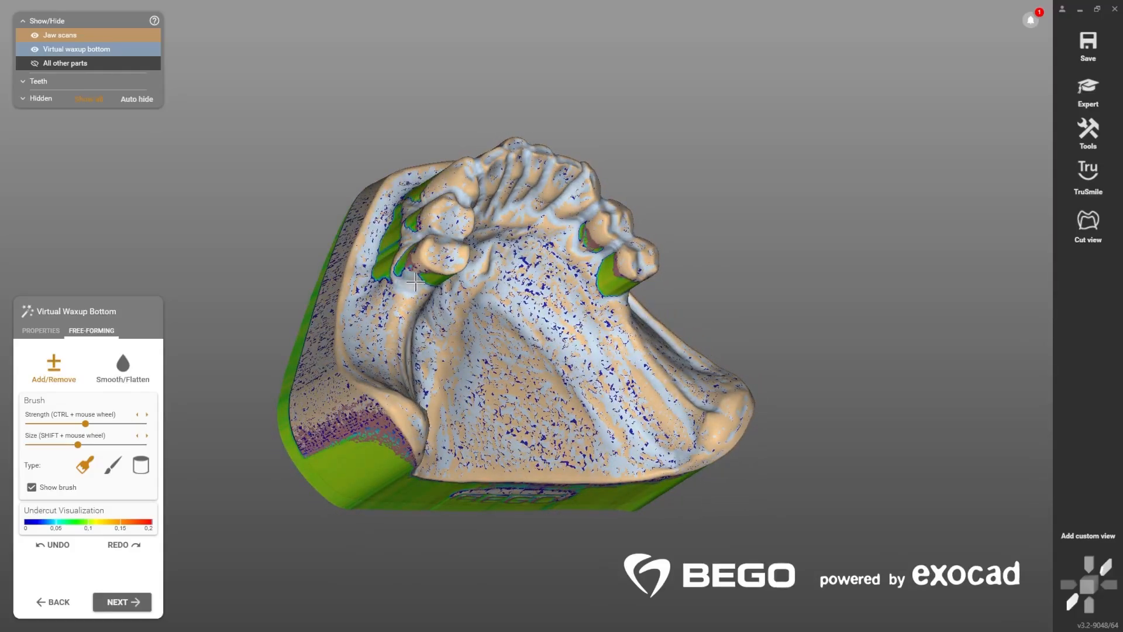
right_click_drag(422, 300, 402, 284)
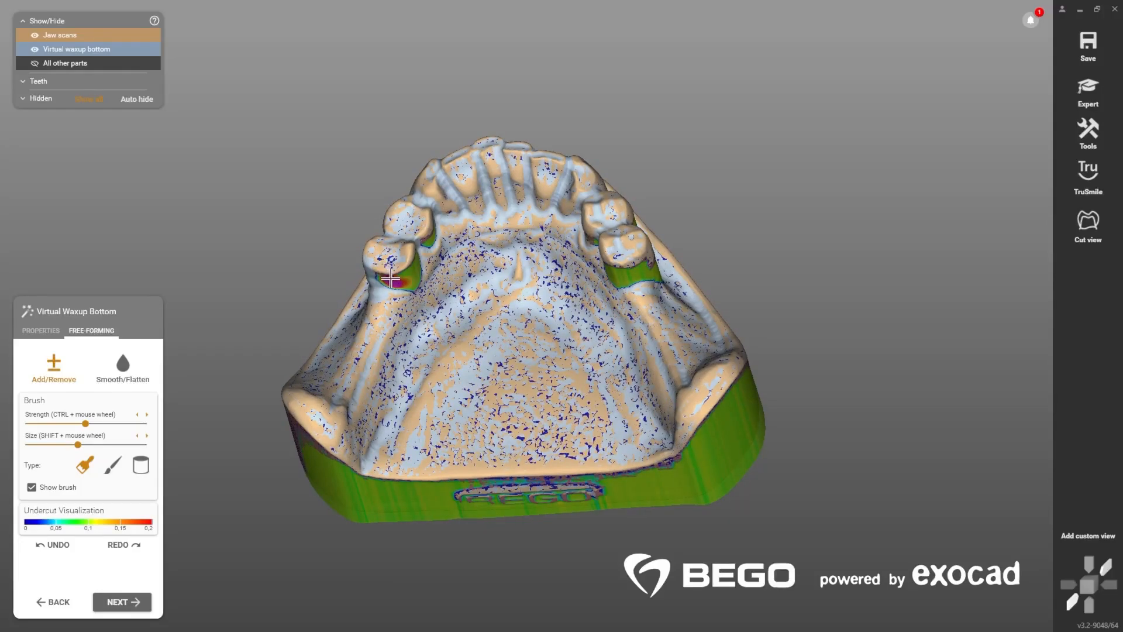
right_click_drag(402, 278, 409, 289)
Step: Smooth the built-up area of the waxup bottom behind tooth 35 with Smooth/Flatten and accept the bottom
left_click(121, 375)
right_click_drag(438, 280, 439, 295)
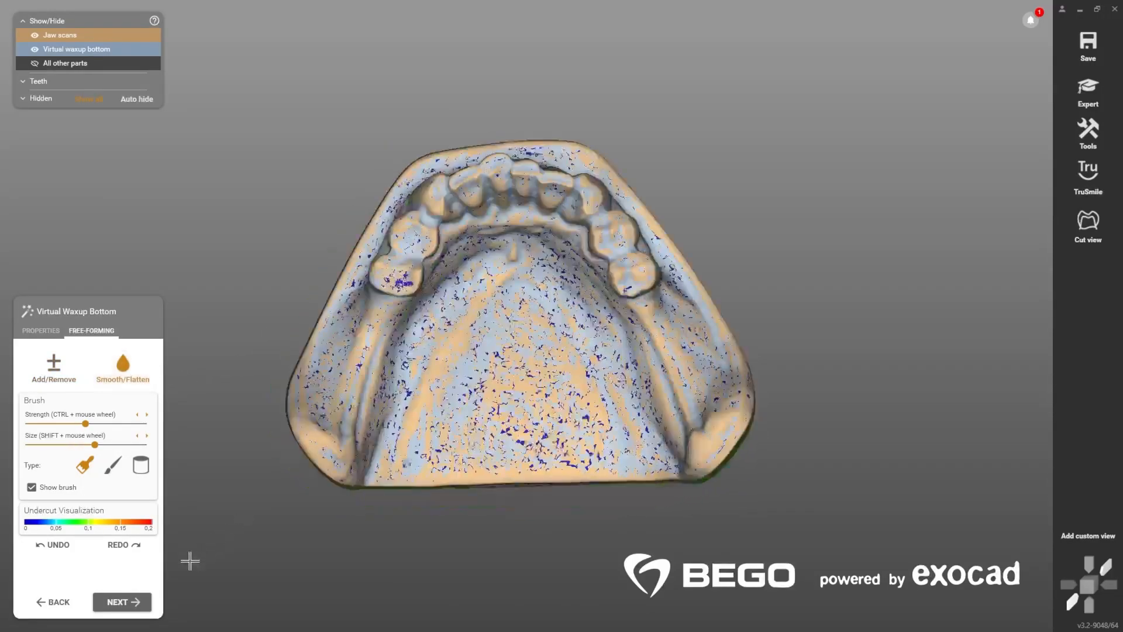
left_click(122, 603)
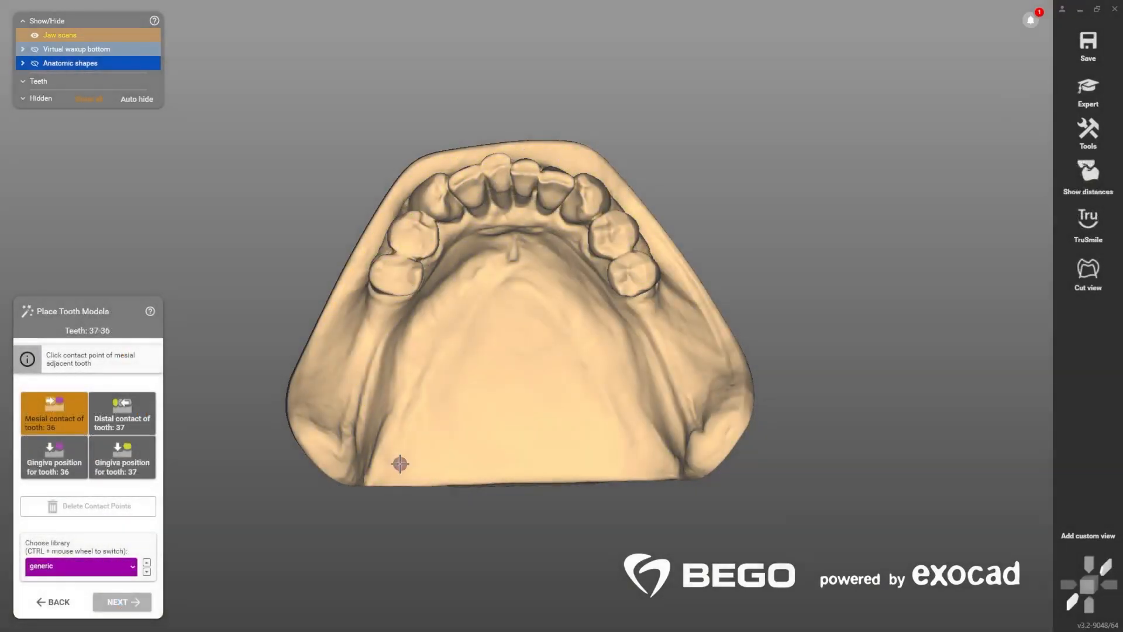
Step: Place tooth models 36 and 37 by marking the mesial contact on tooth 35 and the gingiva position for tooth 37
right_click_drag(427, 342, 427, 340)
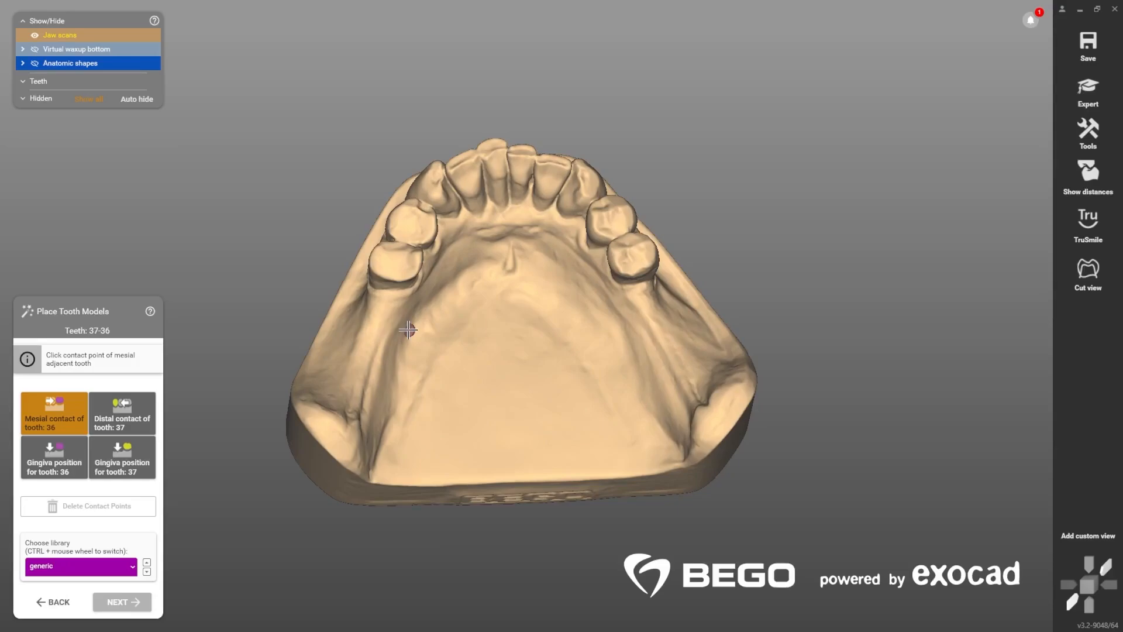
left_click(388, 283)
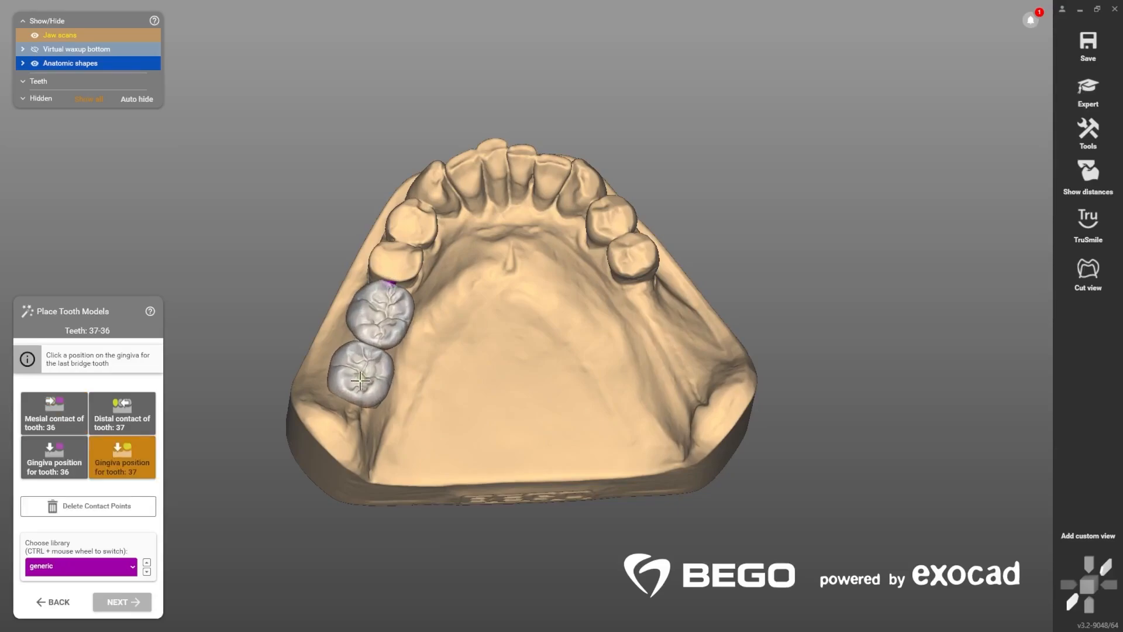
left_click(360, 387)
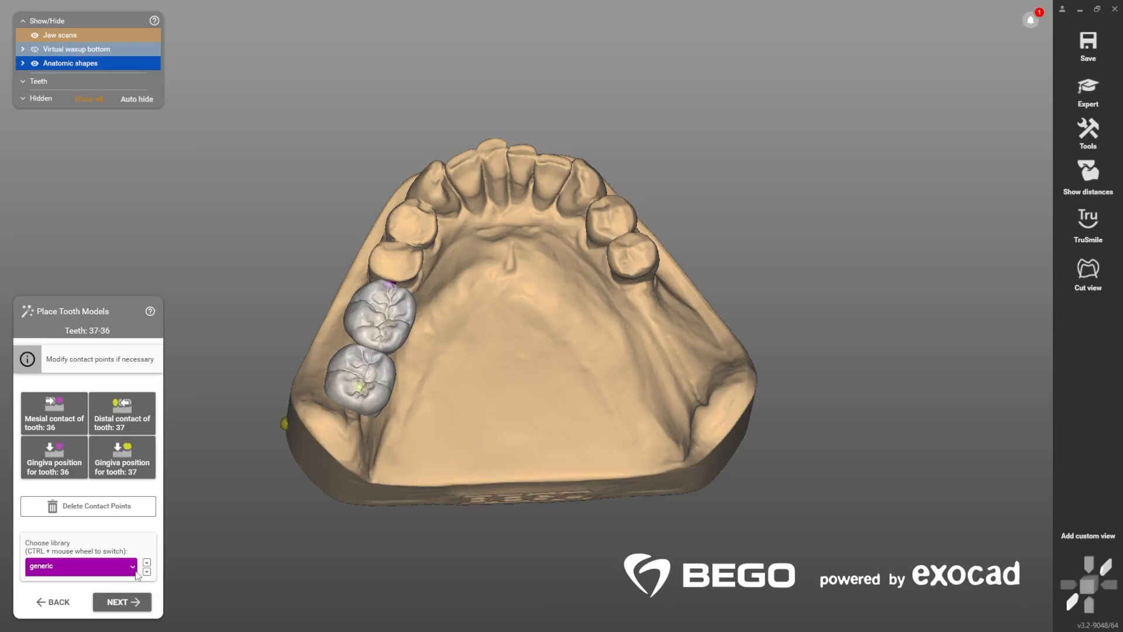
Step: Try the Filippidis 2 tooth library for teeth 36 and 37, settle on Filippidis 3 and accept their placement
left_click(134, 567)
scroll(320, 535, "down", 2, "ctrl")
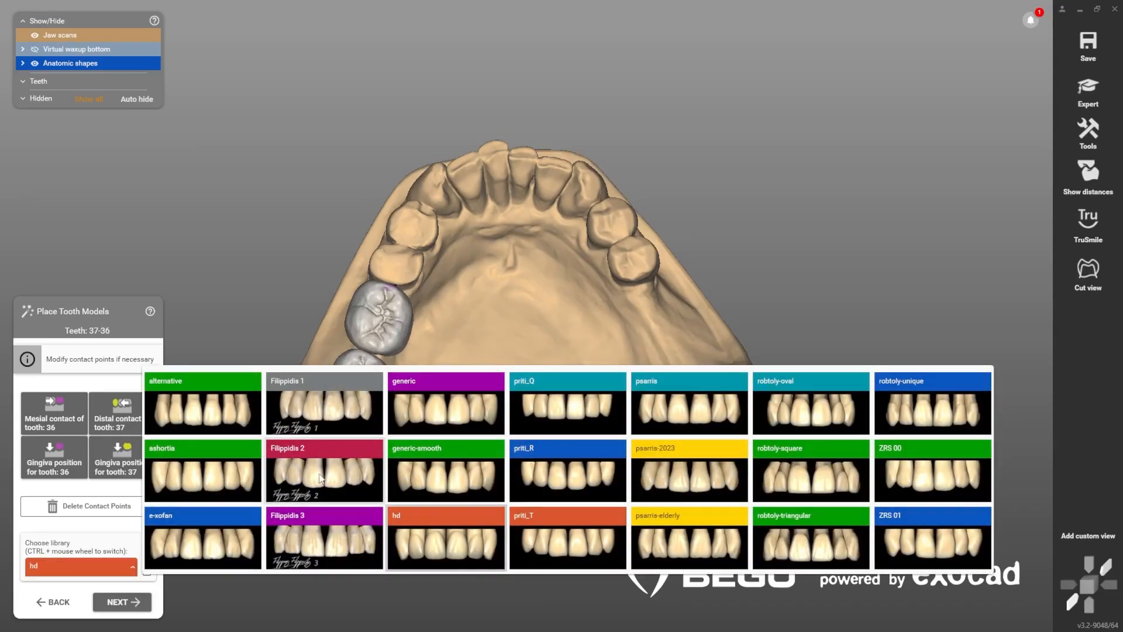
left_click(320, 478)
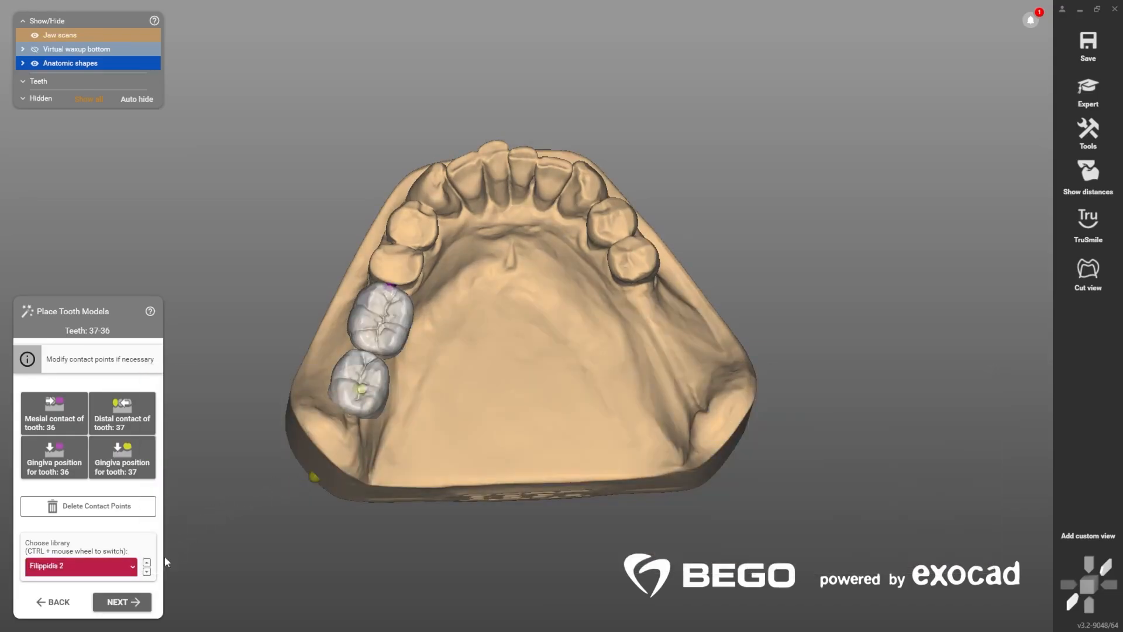
left_click(135, 568)
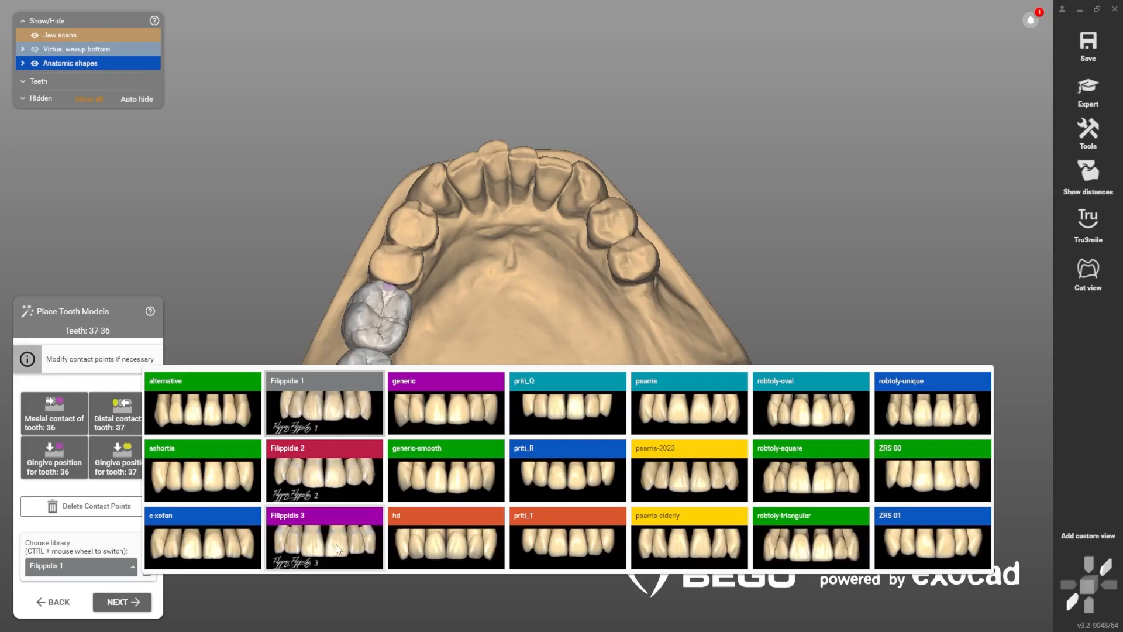
left_click(335, 544)
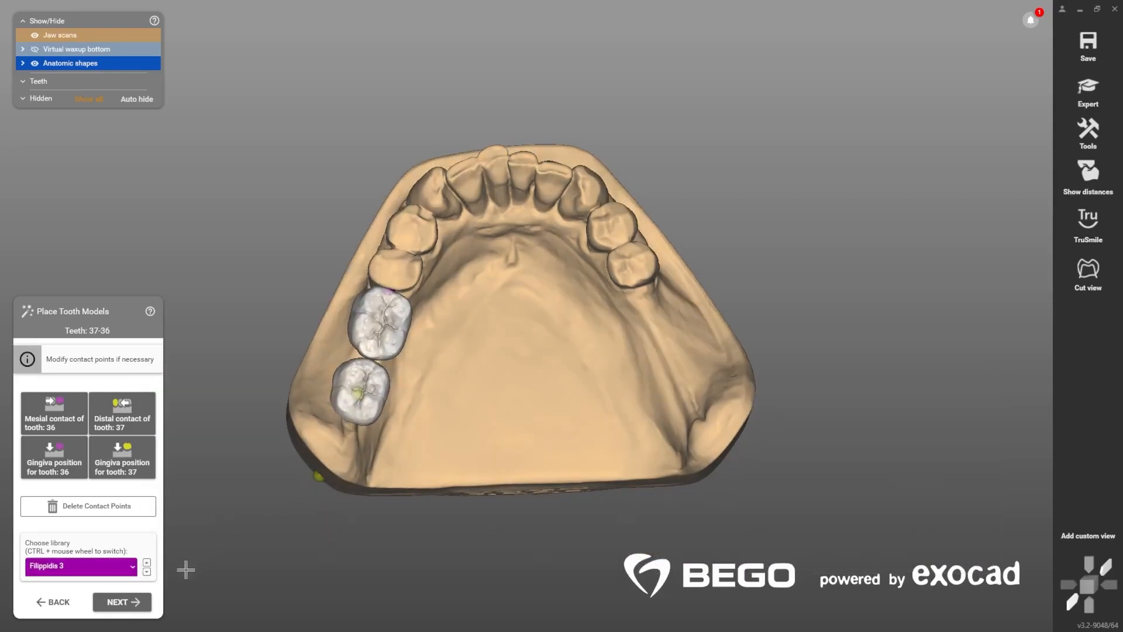
left_click(140, 601)
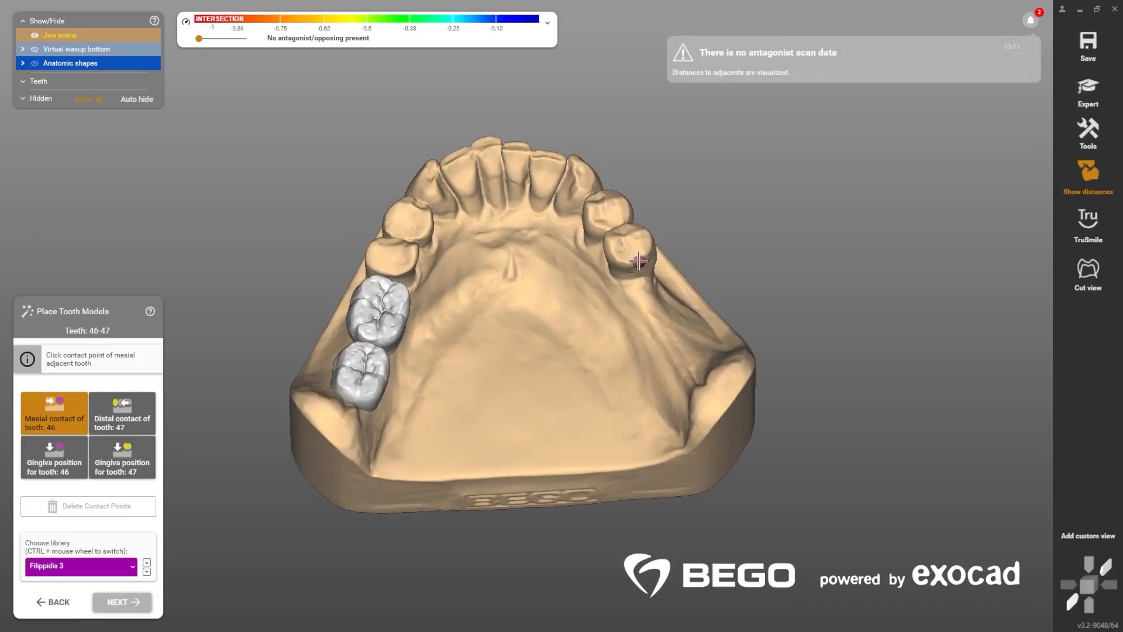
Step: Place tooth models 46 and 47 by marking the mesial contact on tooth 45 and the gingiva position for 47, and accept them
left_click(641, 264)
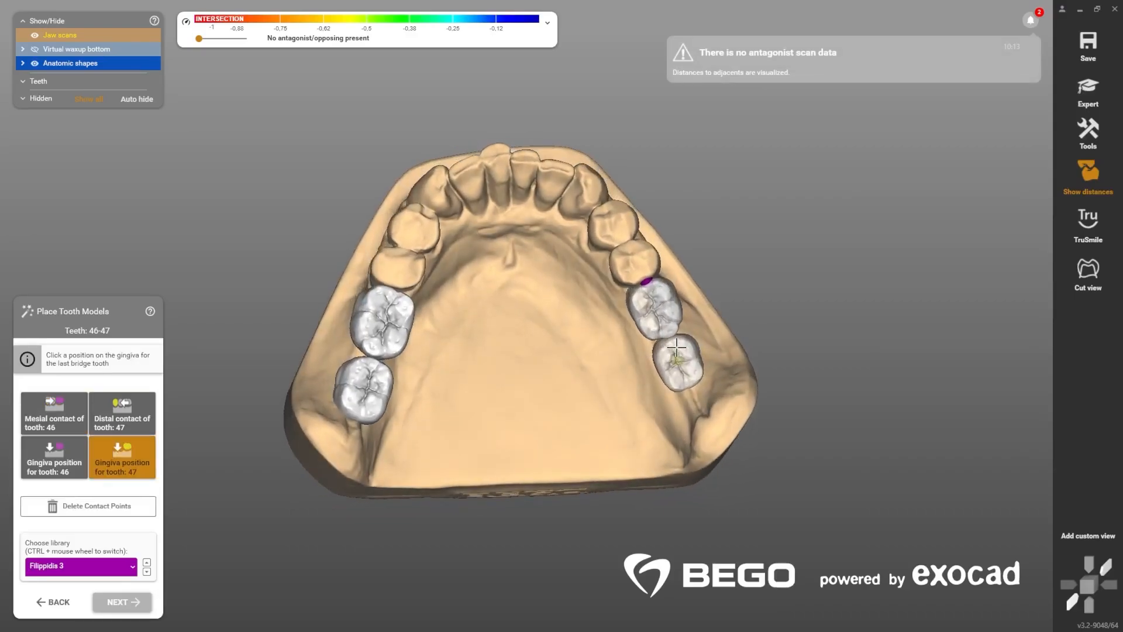
left_click(689, 388)
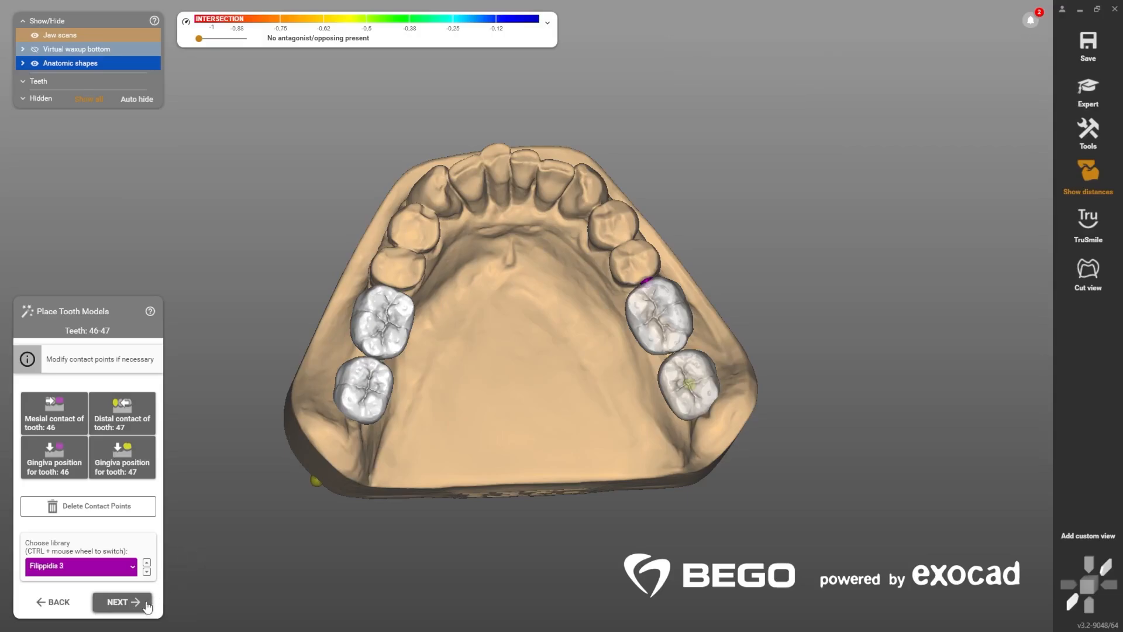
left_click(146, 604)
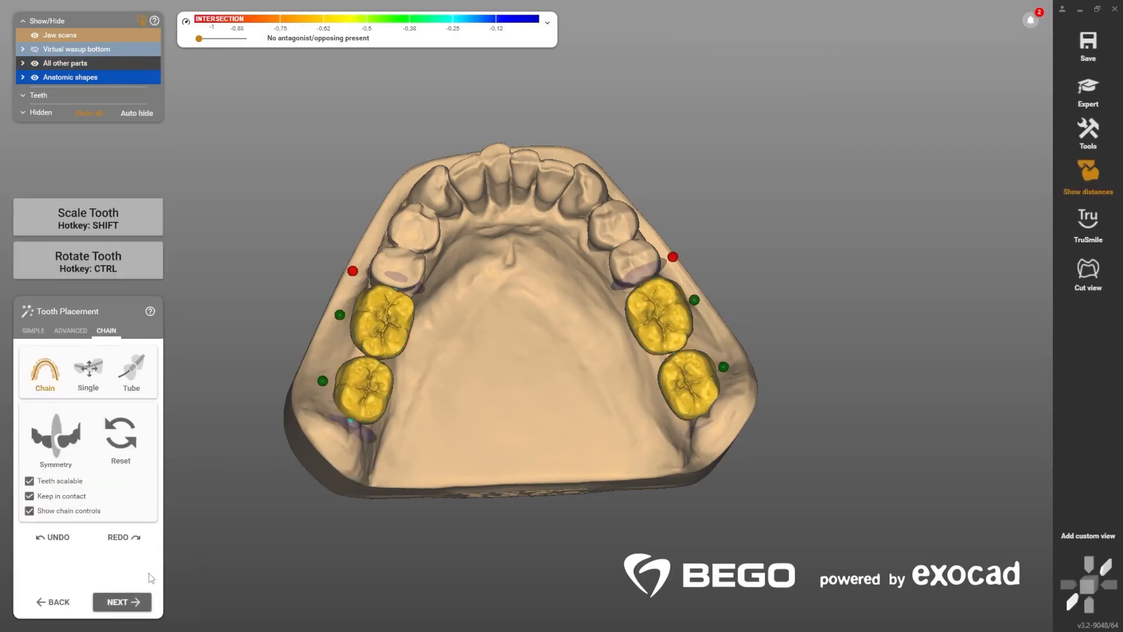
Step: Fine-tune the positions of molars 36 and 46 on the arch in Chain mode
scroll(371, 273, "up", 5)
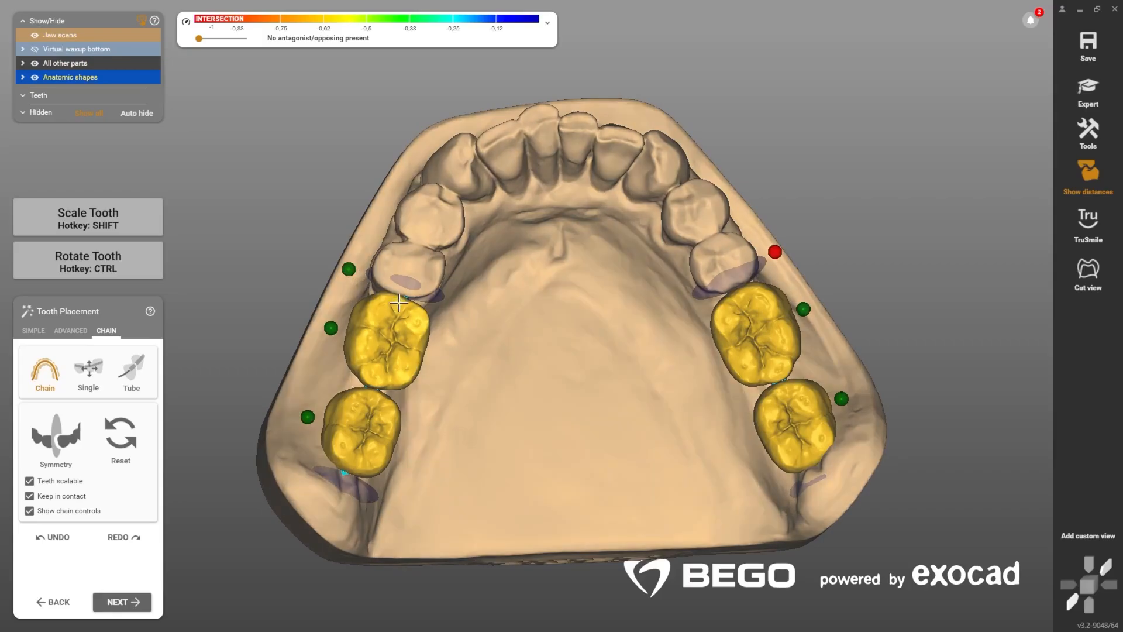
left_click_drag(406, 303, 400, 302)
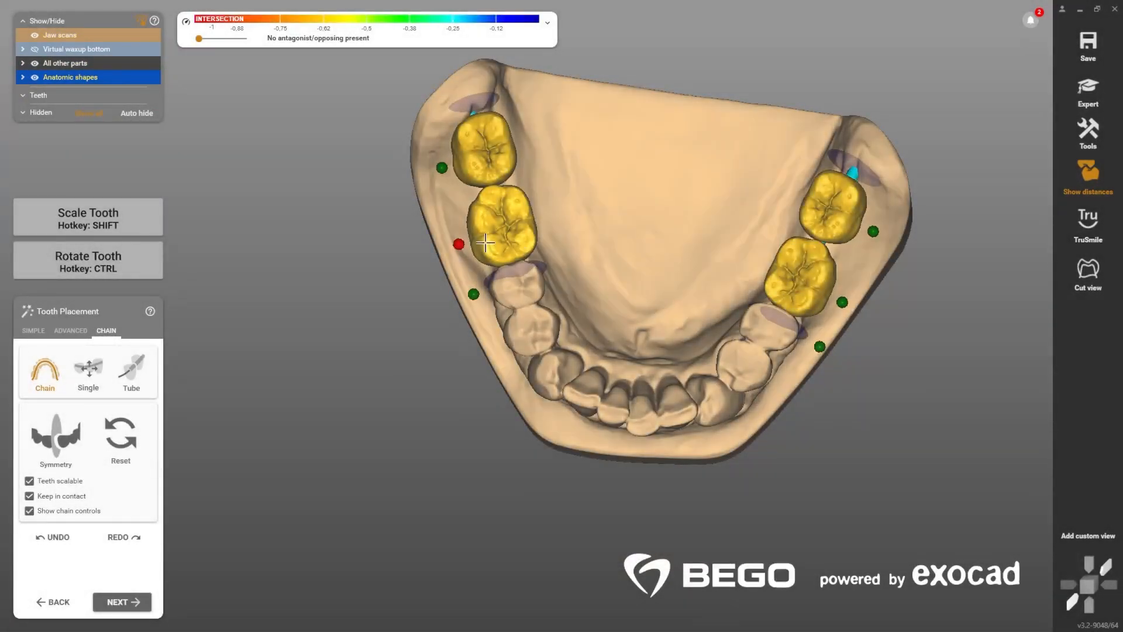
left_click_drag(489, 233, 487, 234)
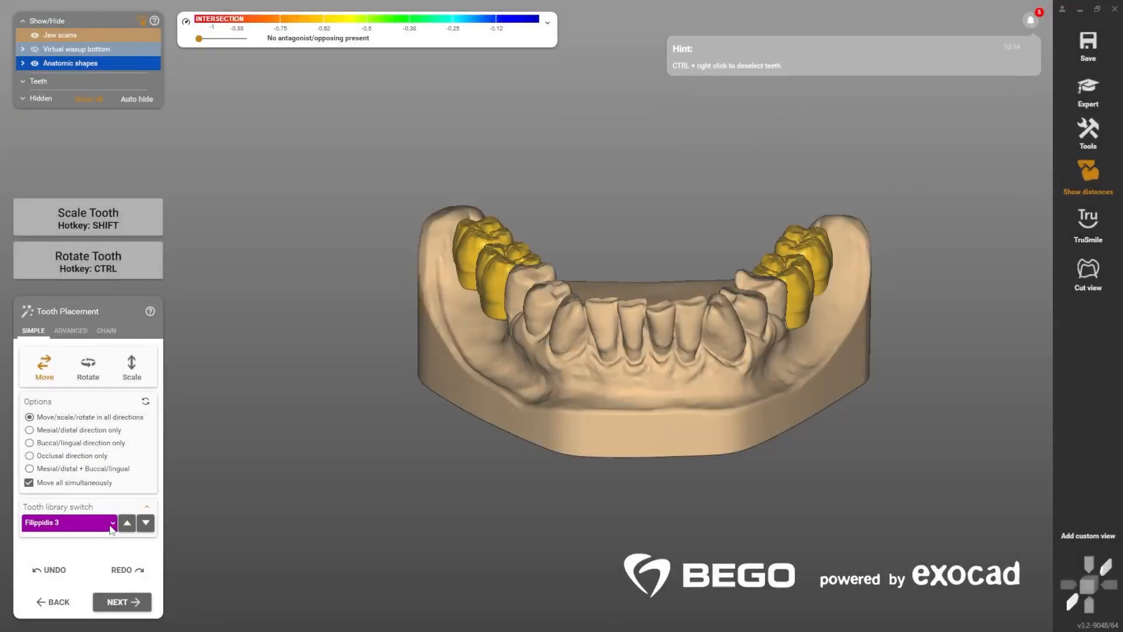
Step: Switch the tooth library of all four placed molars to robtoly-square
left_click(108, 525)
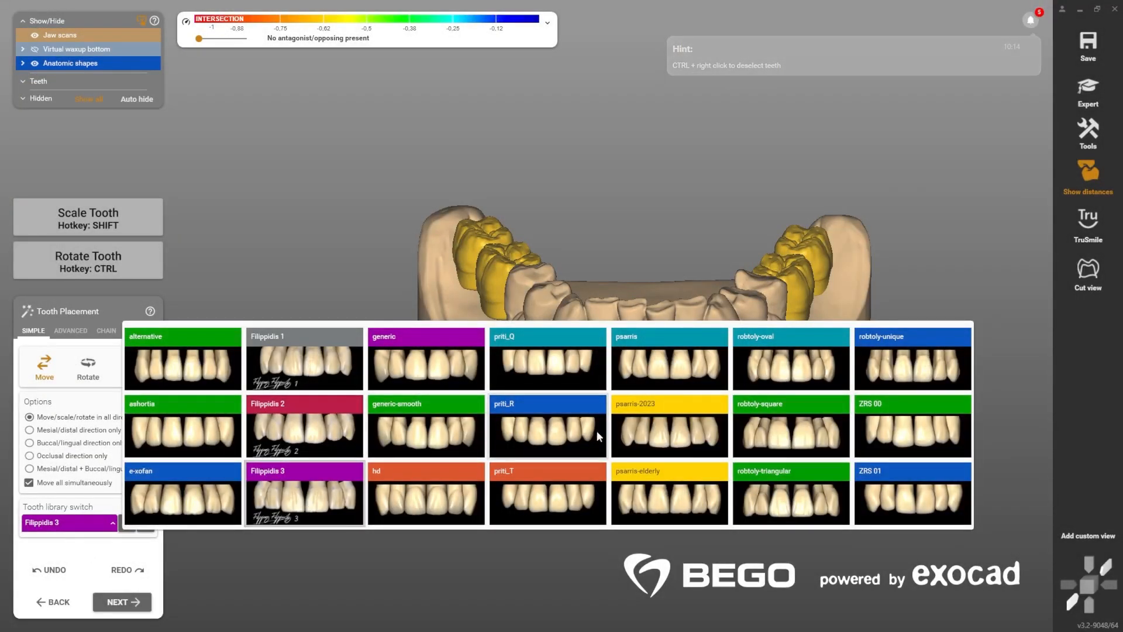
left_click(782, 433)
right_click_drag(689, 292, 690, 310)
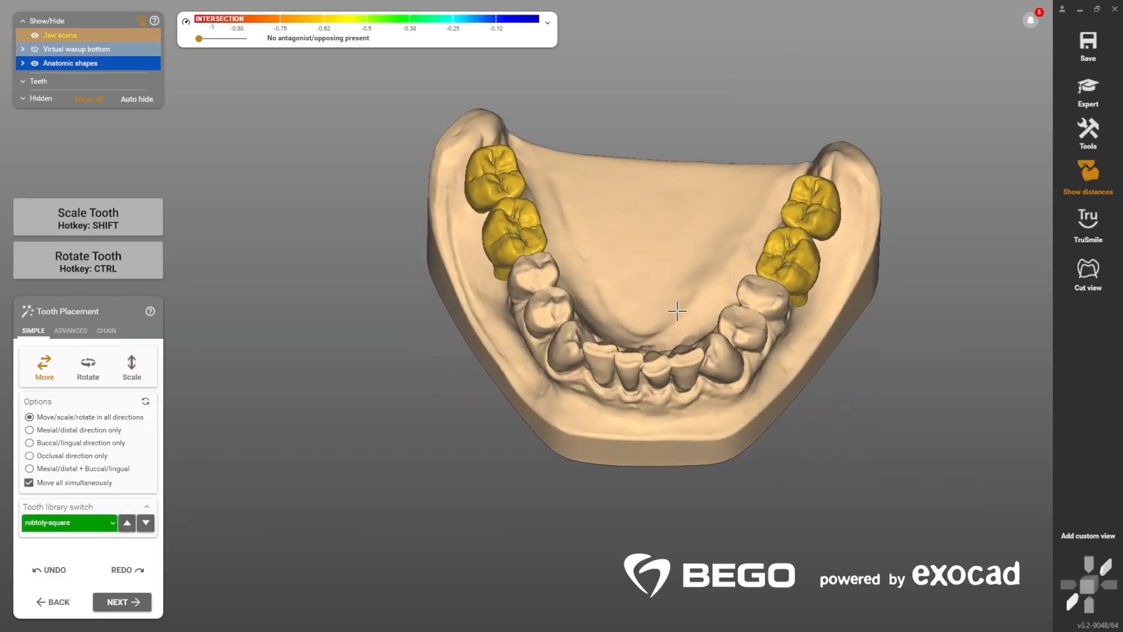
Step: Morph the posterior teeth to the fully flat setting and proceed to Free-Forming
left_click(71, 331)
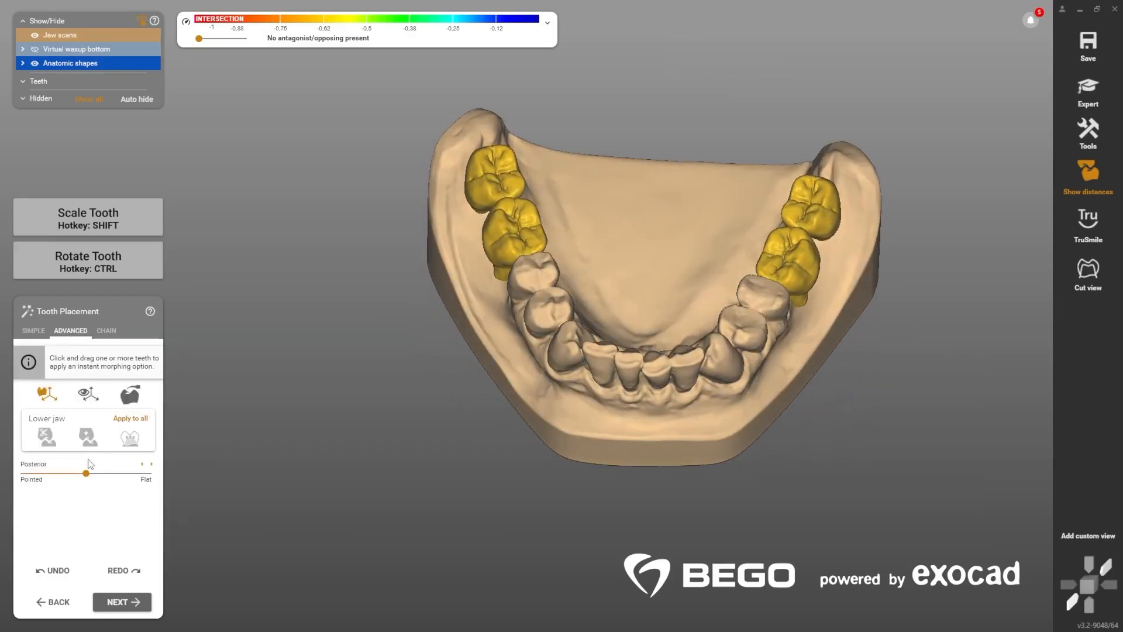
left_click_drag(101, 478, 155, 471)
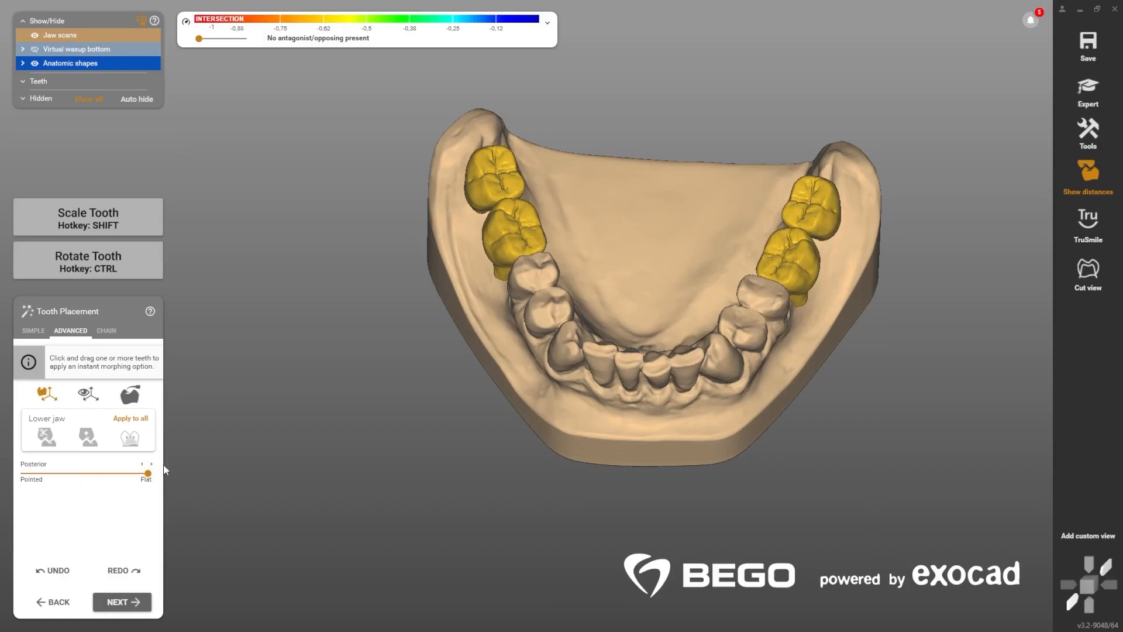
right_click_drag(674, 273, 677, 267)
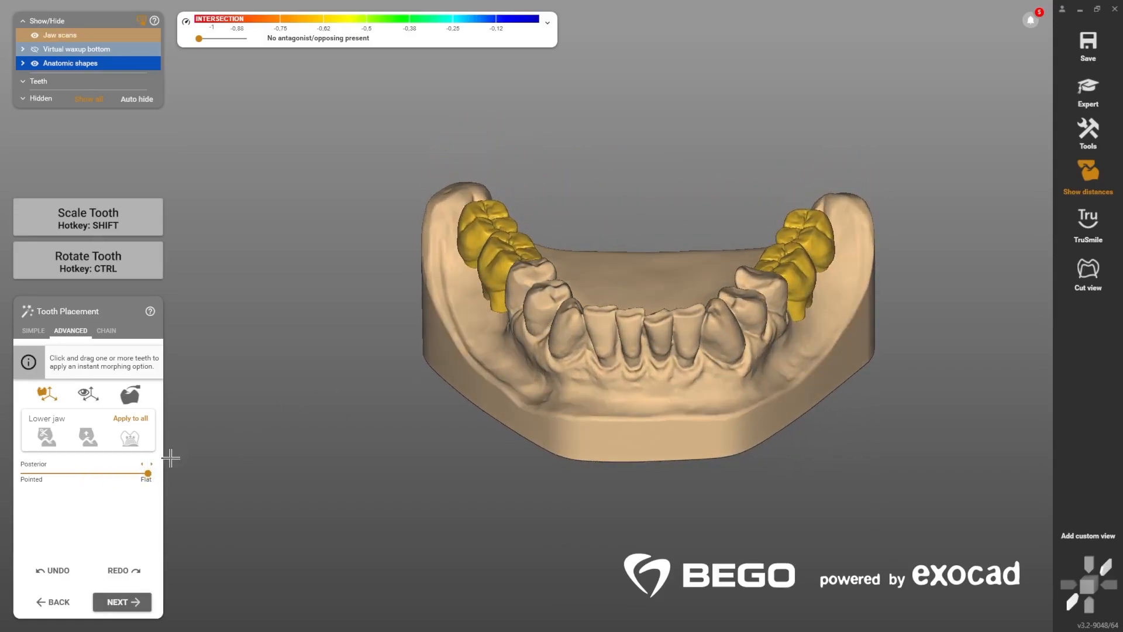
mouse_move(153, 473)
left_mouse_down()
mouse_move(54, 472)
mouse_move(158, 475)
left_mouse_up()
left_click(123, 602)
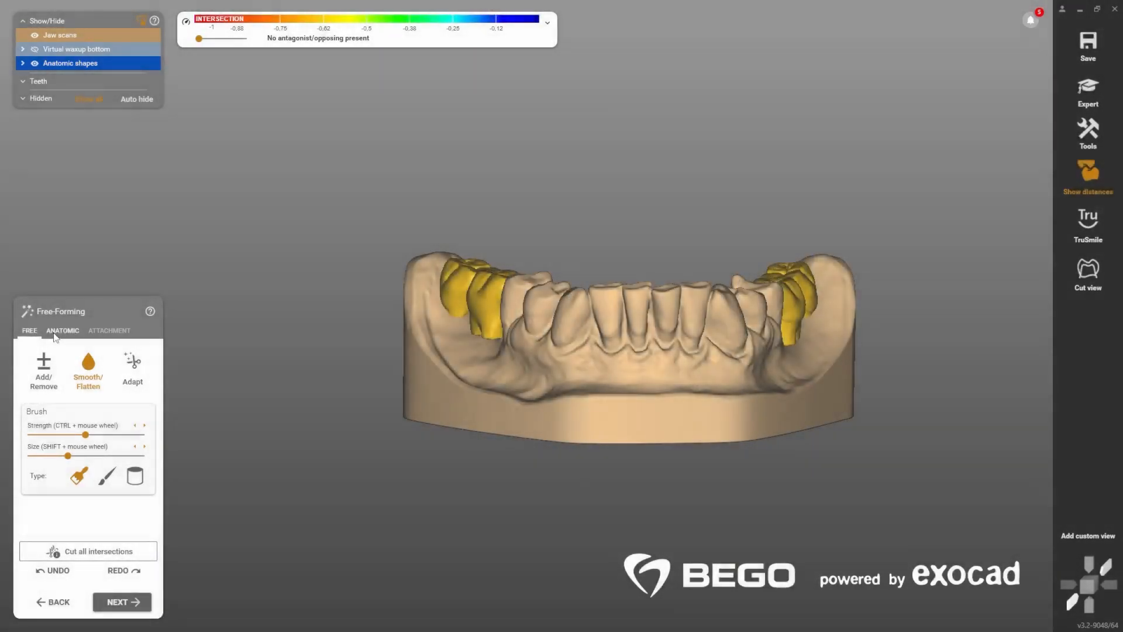
Step: Try the Cusps and Tooth parts presets of anatomic free-forming on the placed molars
left_click(59, 331)
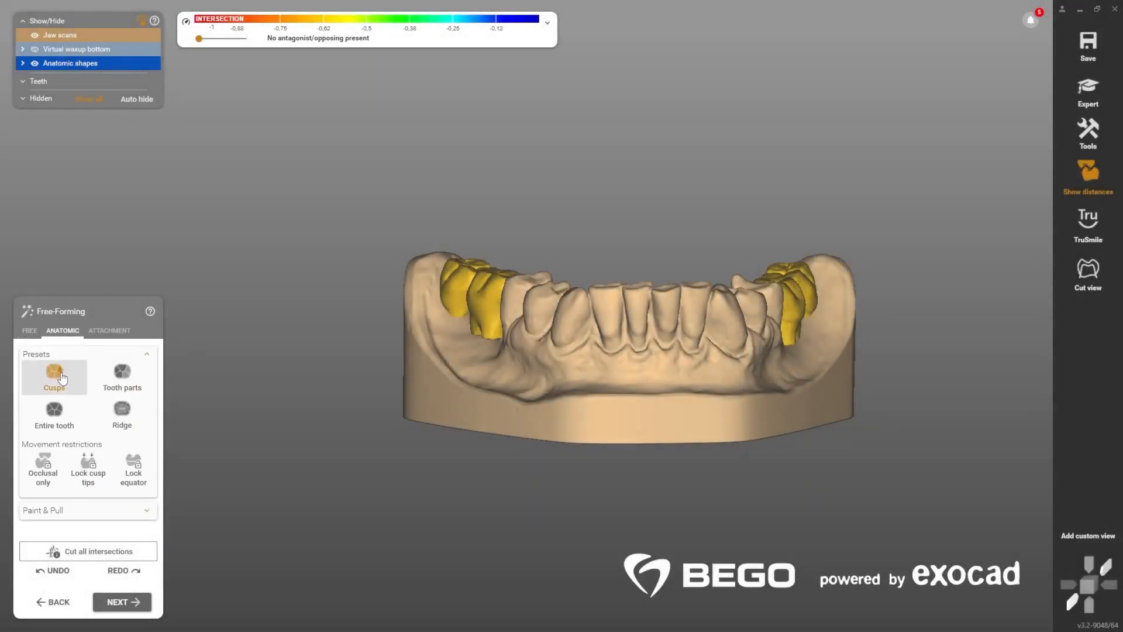
right_click_drag(539, 267, 522, 249)
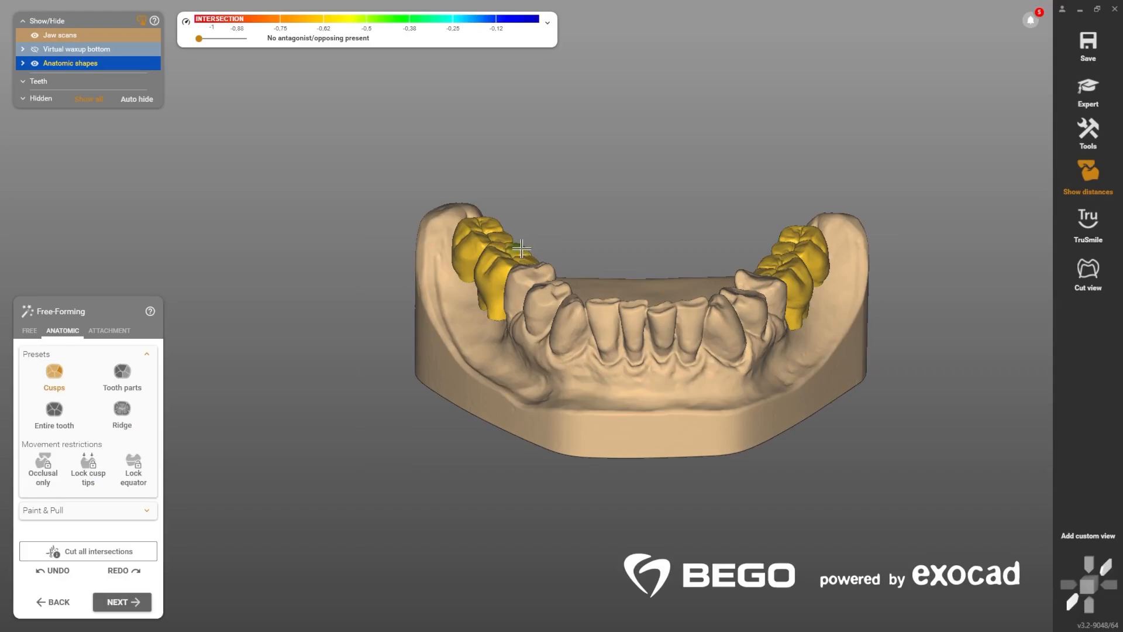
left_click(121, 375)
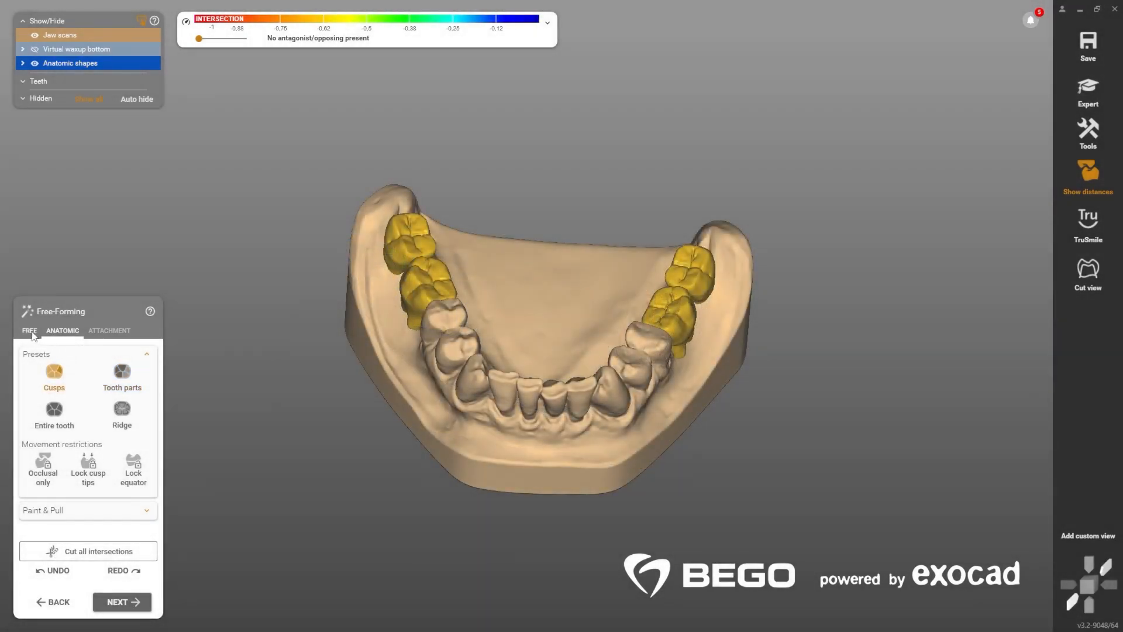
Step: Adapt the molars approximally with a 0 mm distance and proceed to the gingiva base design
left_click(30, 331)
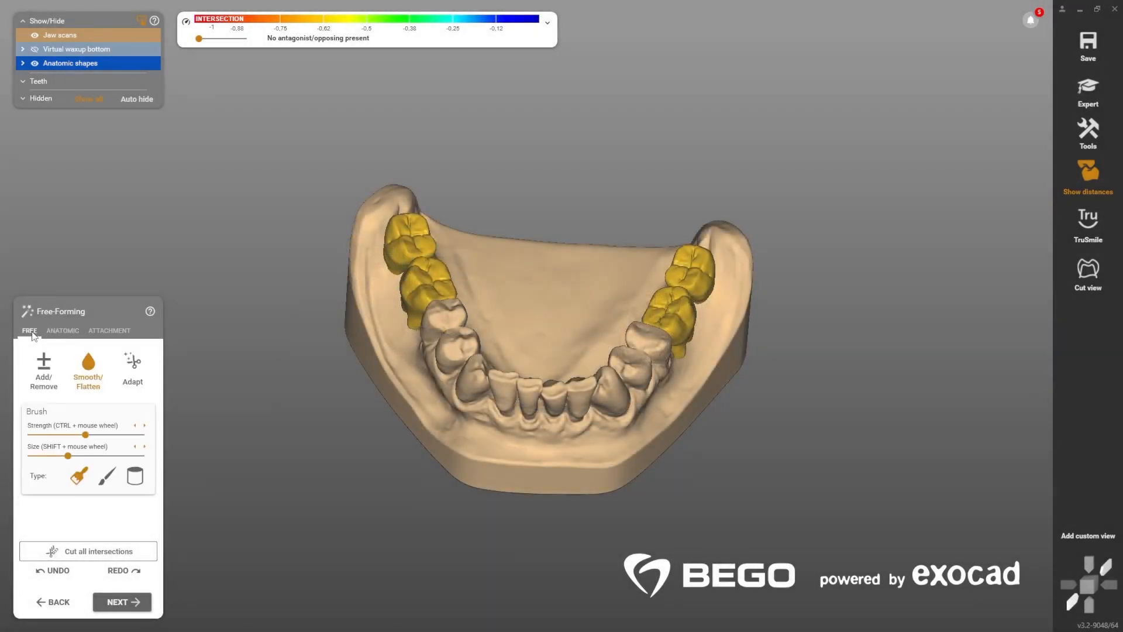
left_click(136, 365)
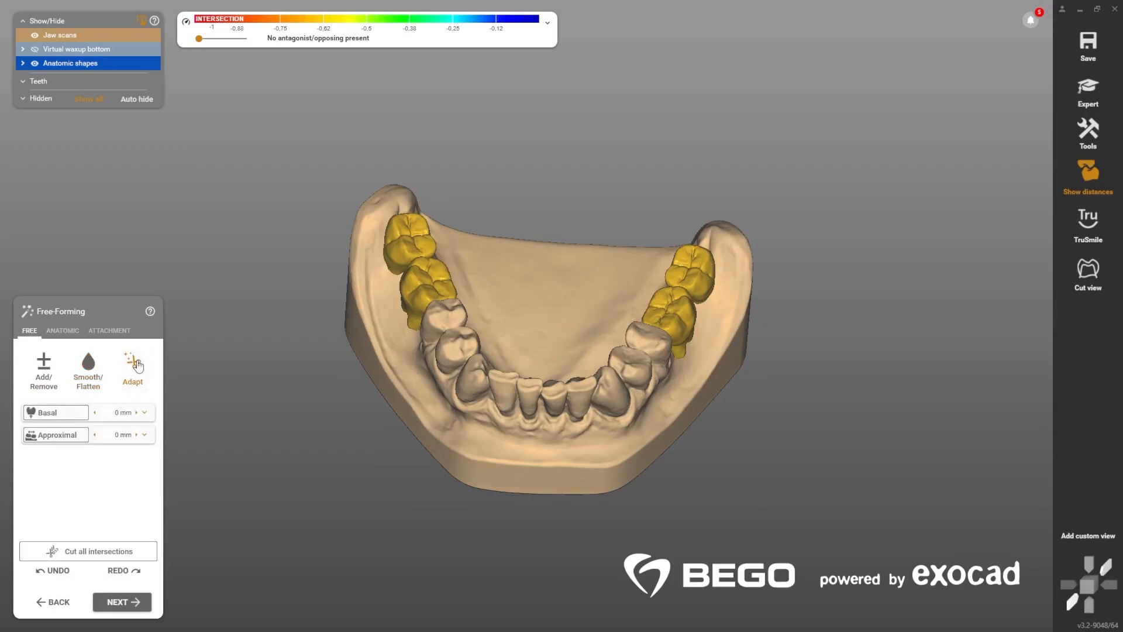
left_click(81, 436)
left_click(144, 605)
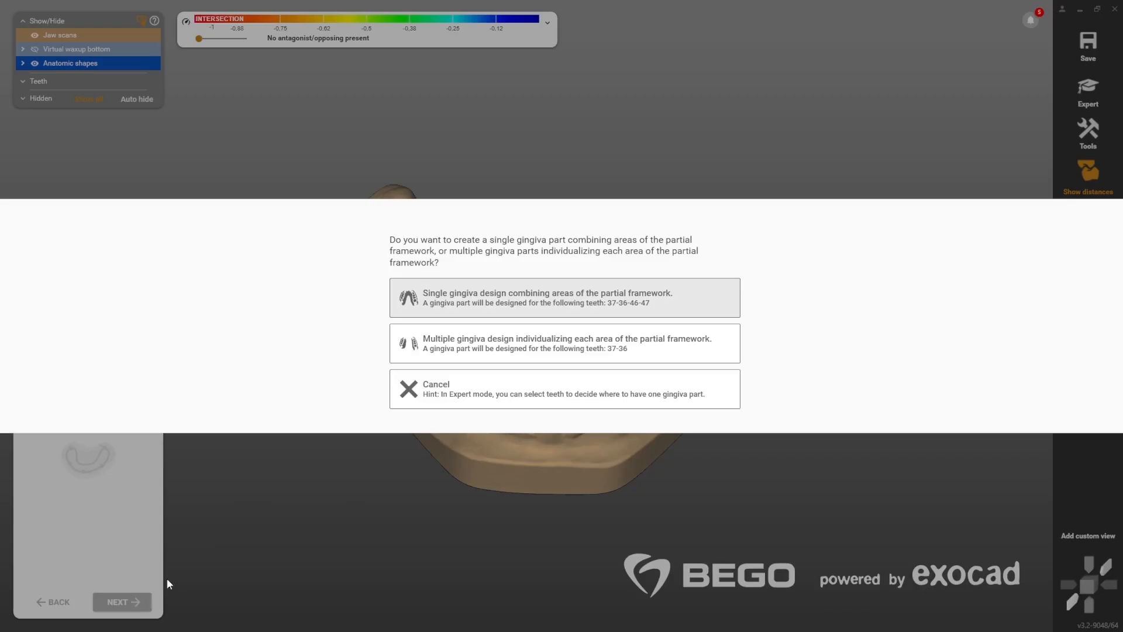
Step: Choose multiple individual gingiva parts, then outline the gingiva base margin around teeth 36 and 37 and accept it
left_click(654, 354)
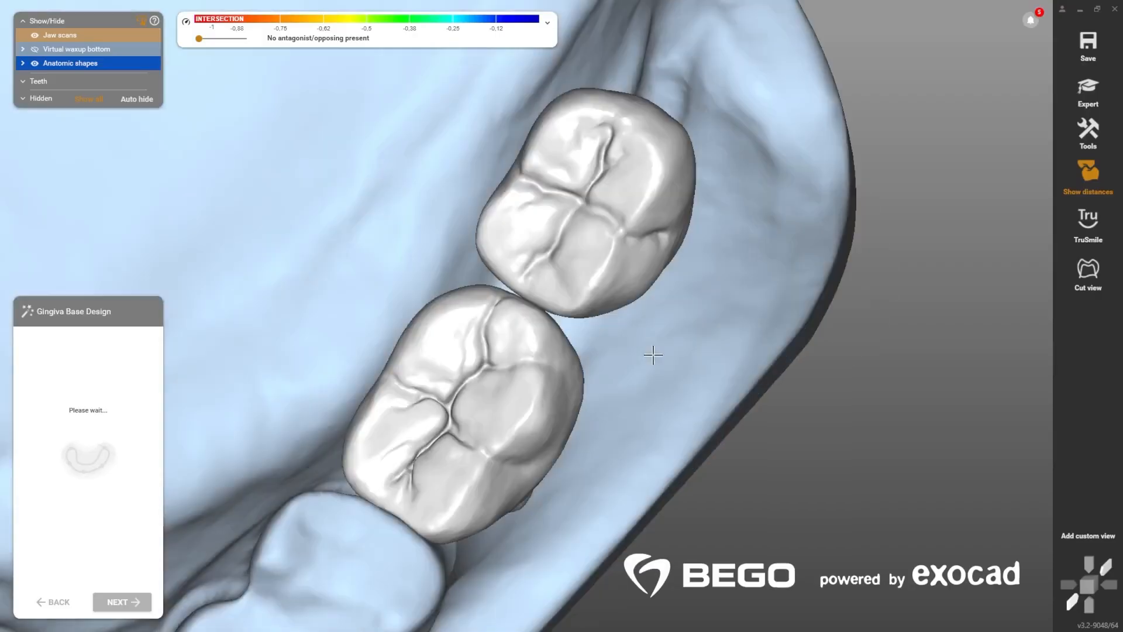
scroll(431, 474, "down", 3)
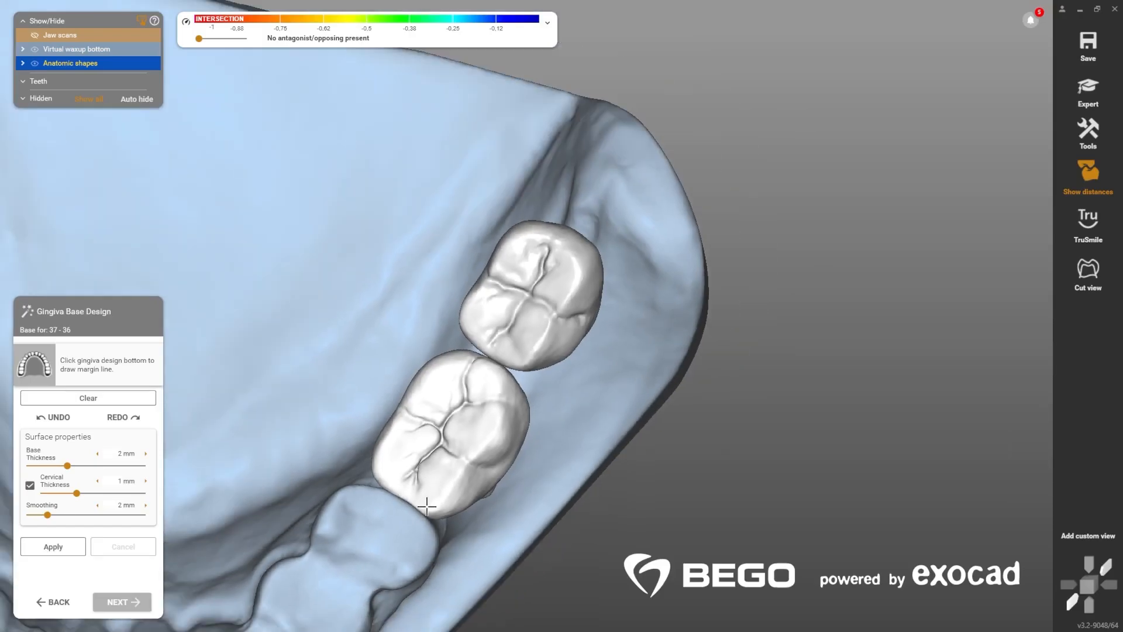
right_click_drag(428, 505, 379, 495)
left_click(417, 539)
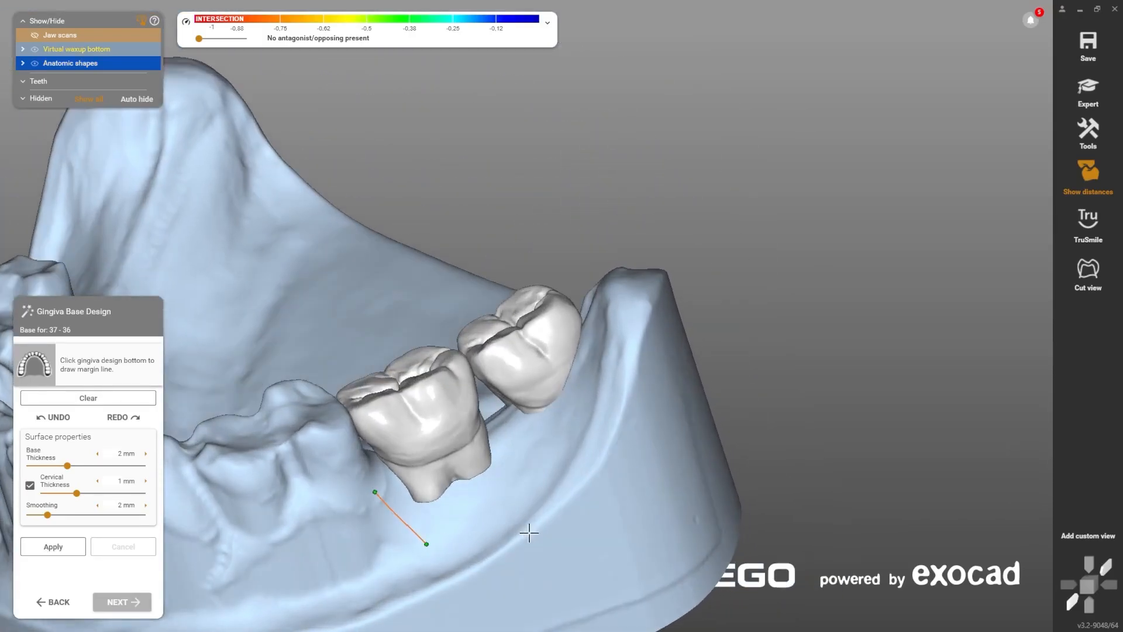
right_click_drag(532, 531, 516, 511)
left_click(519, 508)
left_click(593, 417)
left_click(612, 328)
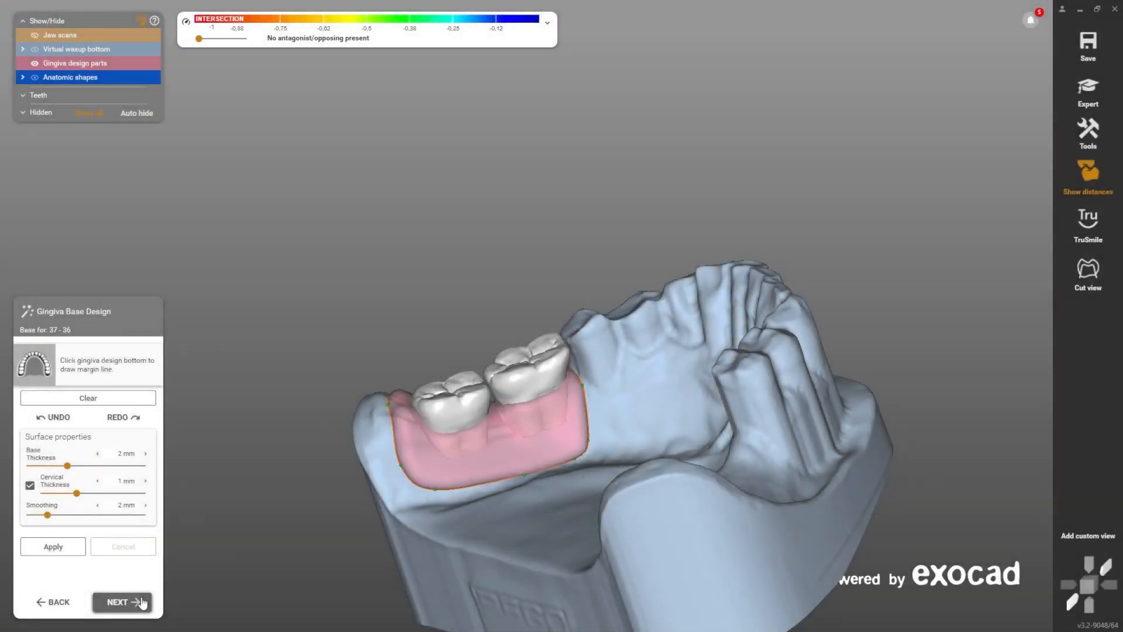
left_click(122, 602)
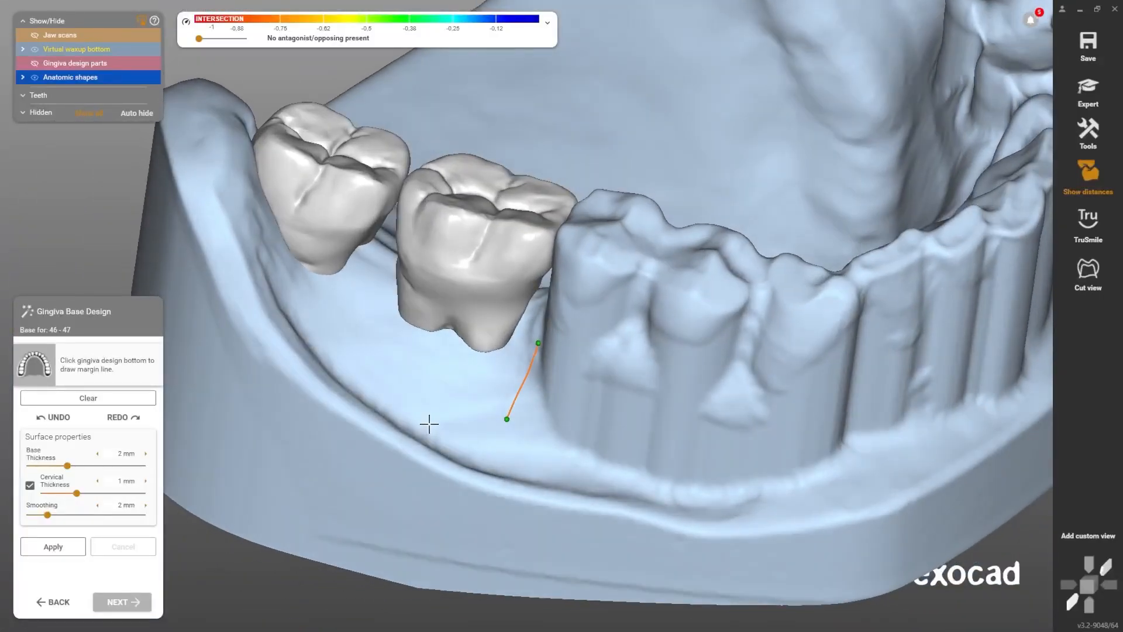
Step: Outline the gingiva base margin around teeth 46 and 47 and proceed to free-forming the gingiva
left_click(429, 426)
left_click(288, 368)
left_click(225, 223)
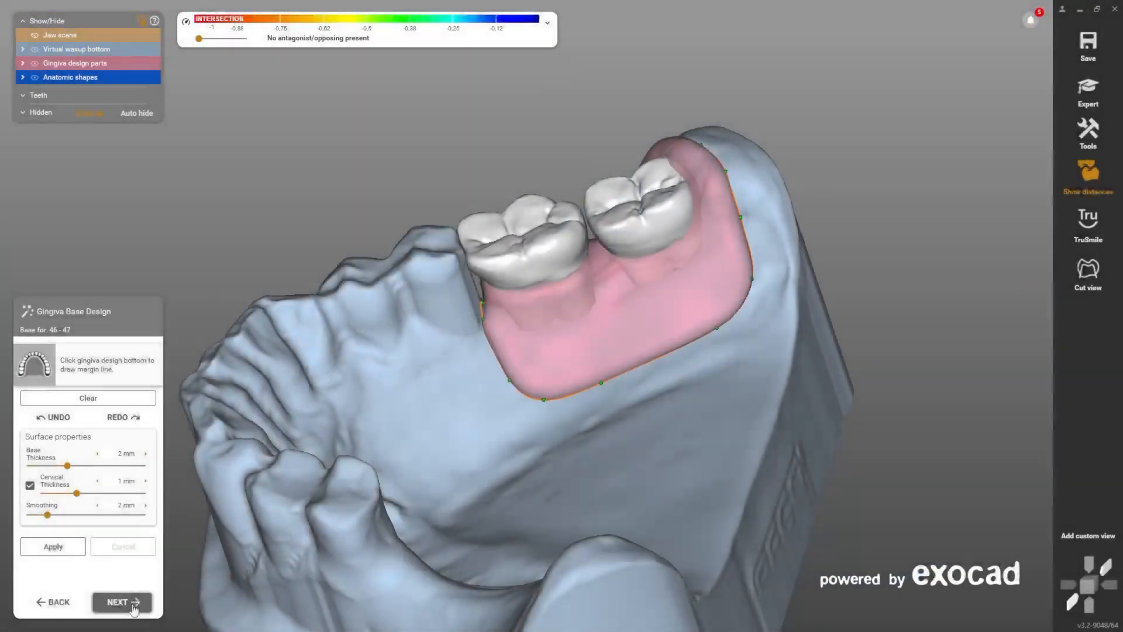
left_click(122, 602)
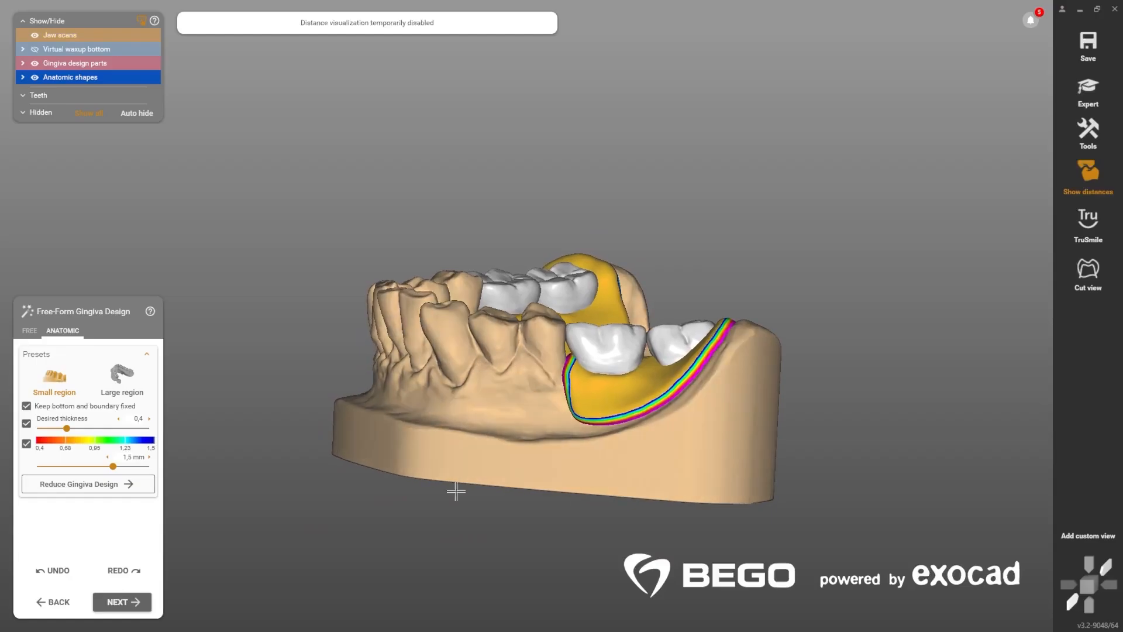
Step: Shape the gingiva with the Large region preset, release the fixed bottom and boundary, and switch to Small region
left_click(121, 378)
left_click_drag(632, 339, 649, 342)
right_click_drag(584, 349, 608, 350)
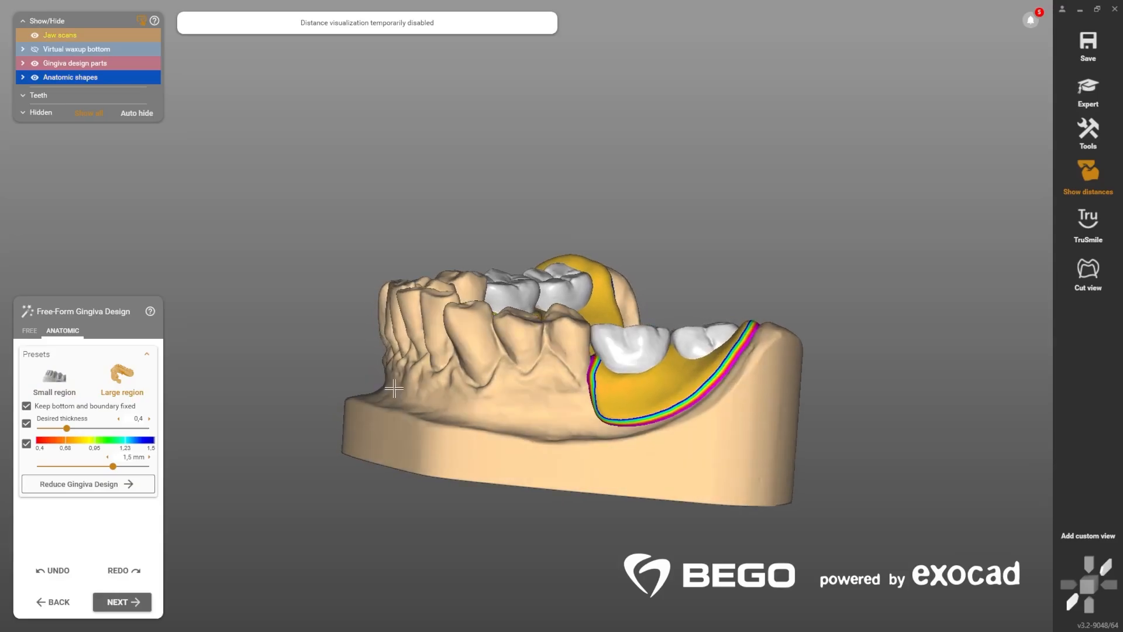
left_click(27, 406)
left_click(55, 380)
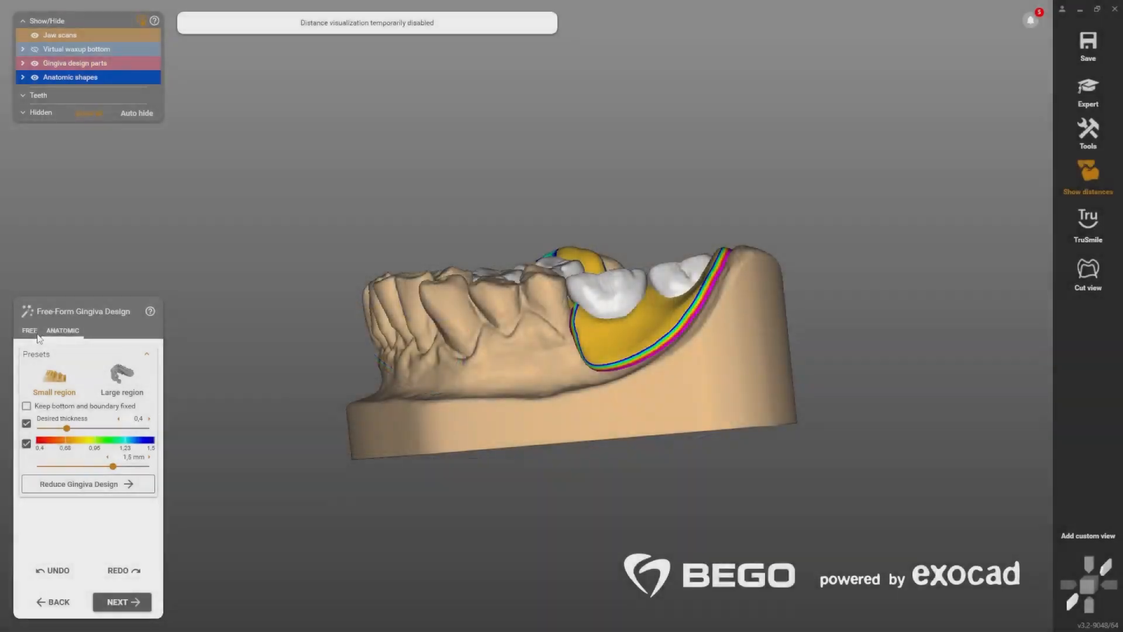
Step: Build up and smooth the gingiva bases with the free brushes, and turn off the bottom thickness visualization
left_click(33, 336)
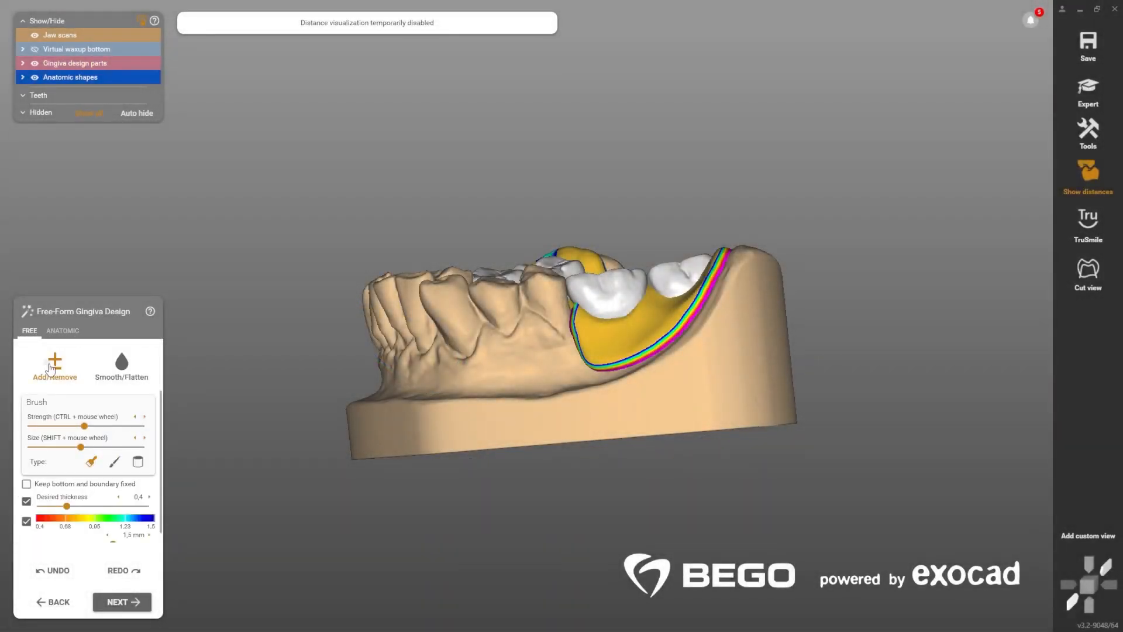
right_click_drag(679, 378, 682, 376)
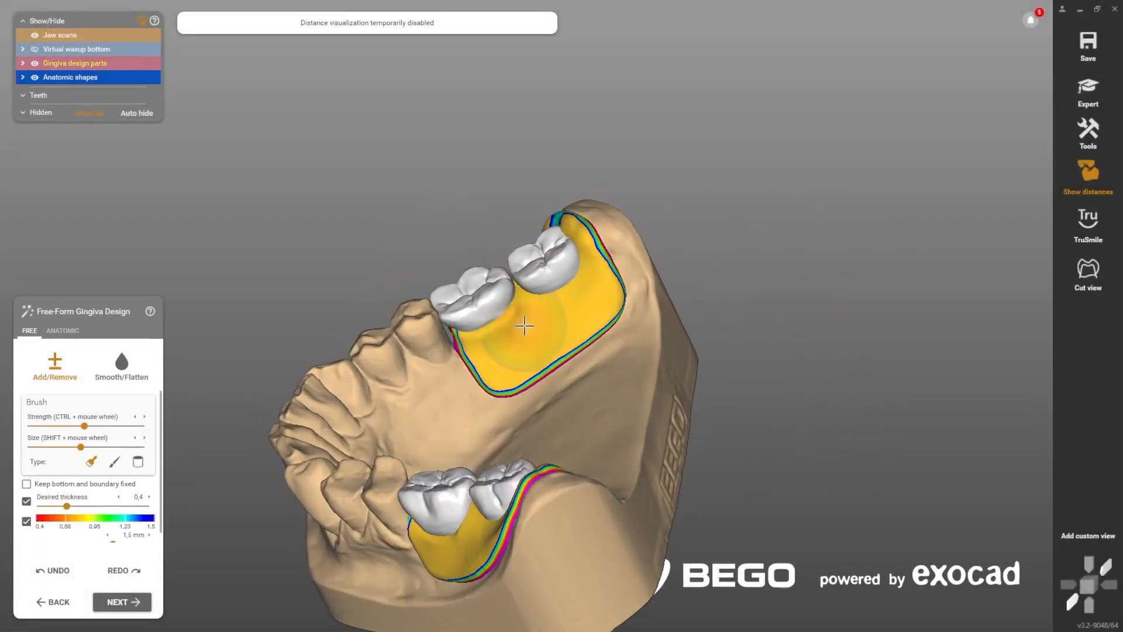
mouse_move(524, 326)
right_mouse_down()
mouse_move(542, 300)
mouse_move(551, 345)
mouse_move(510, 388)
right_mouse_up()
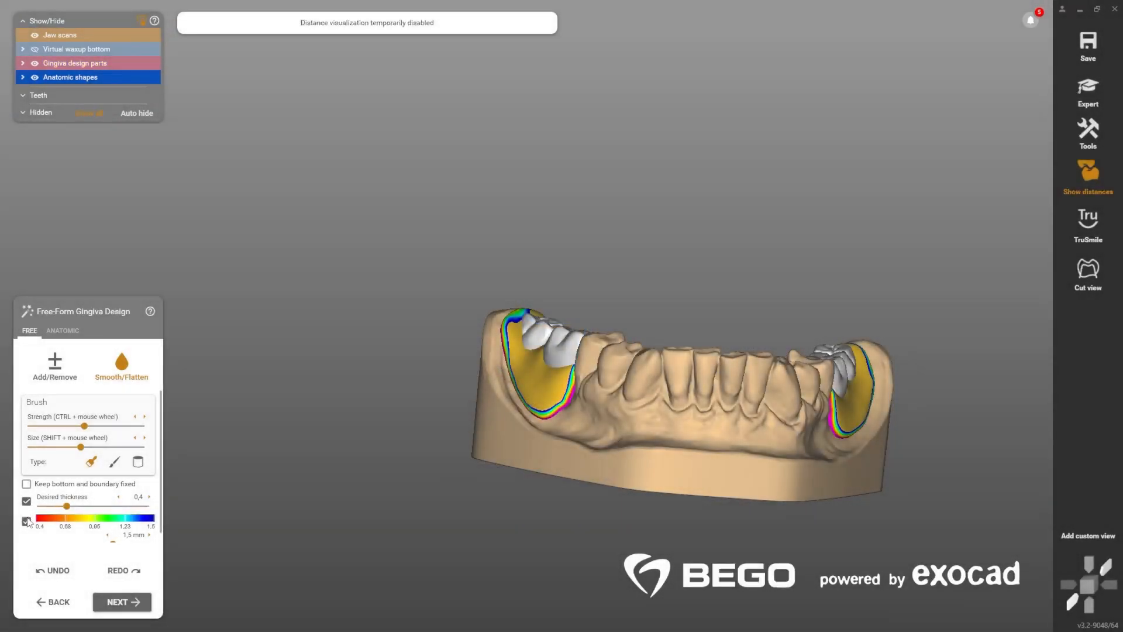
left_click(28, 521)
right_click_drag(638, 396, 608, 388)
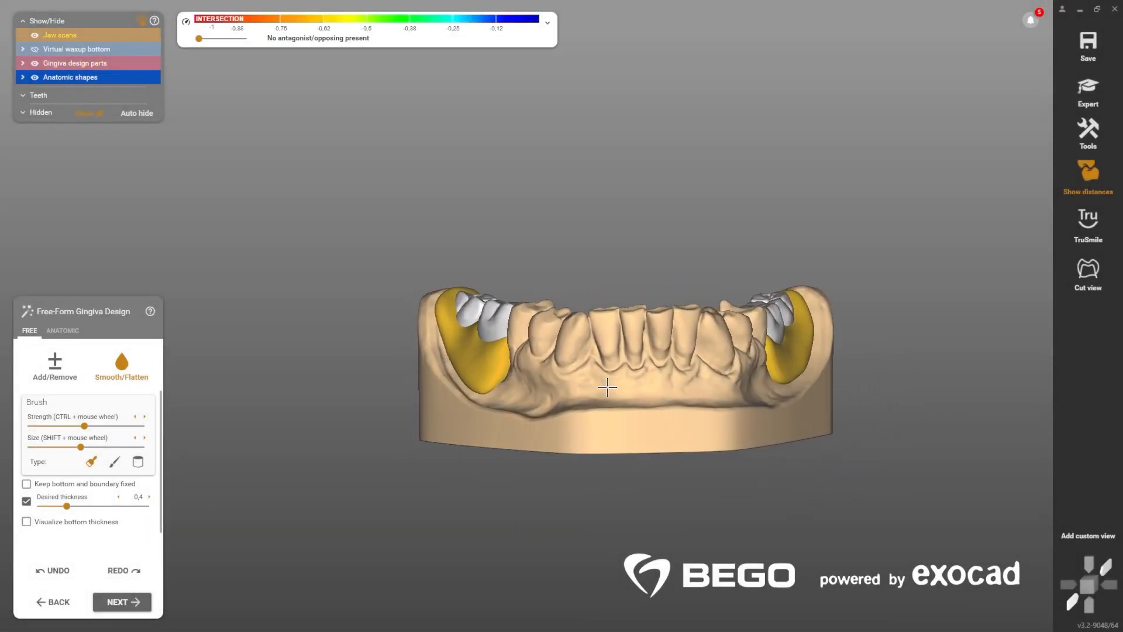
Step: Enable TruSmile rendering and apply the inverted-triangle cross-section shape to the tooth connectors
left_click(1088, 228)
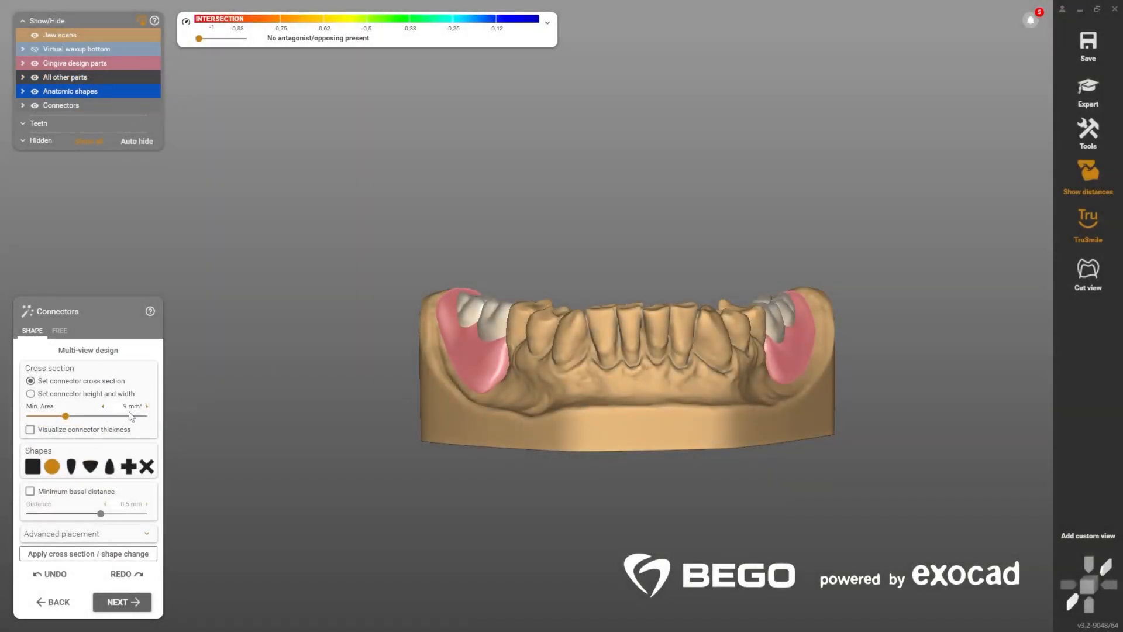
left_click(90, 467)
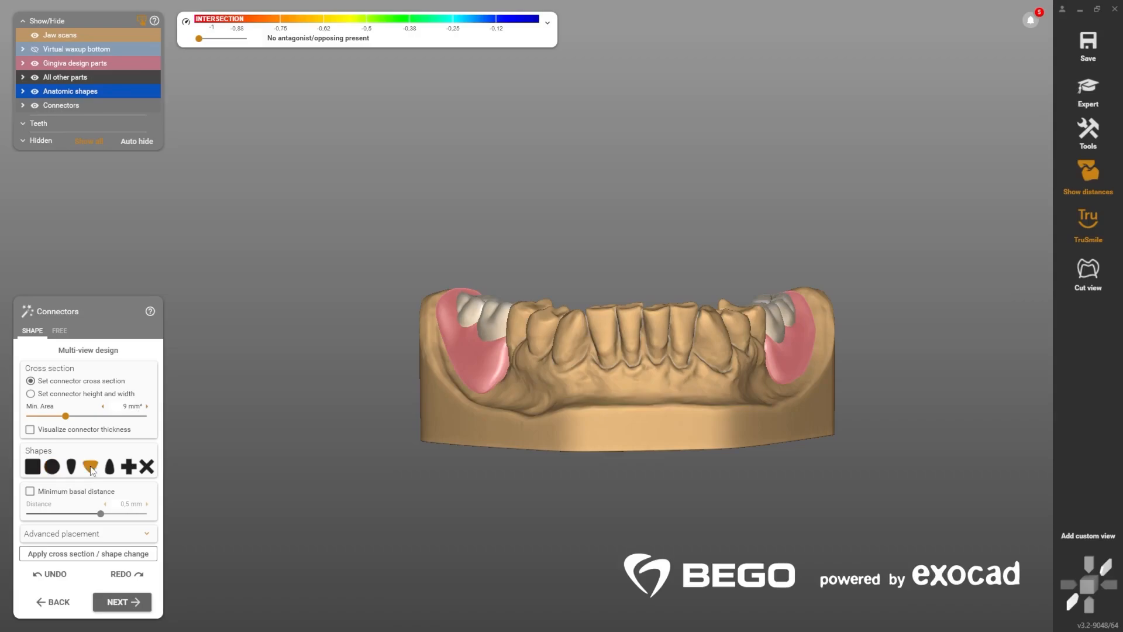
left_click(96, 554)
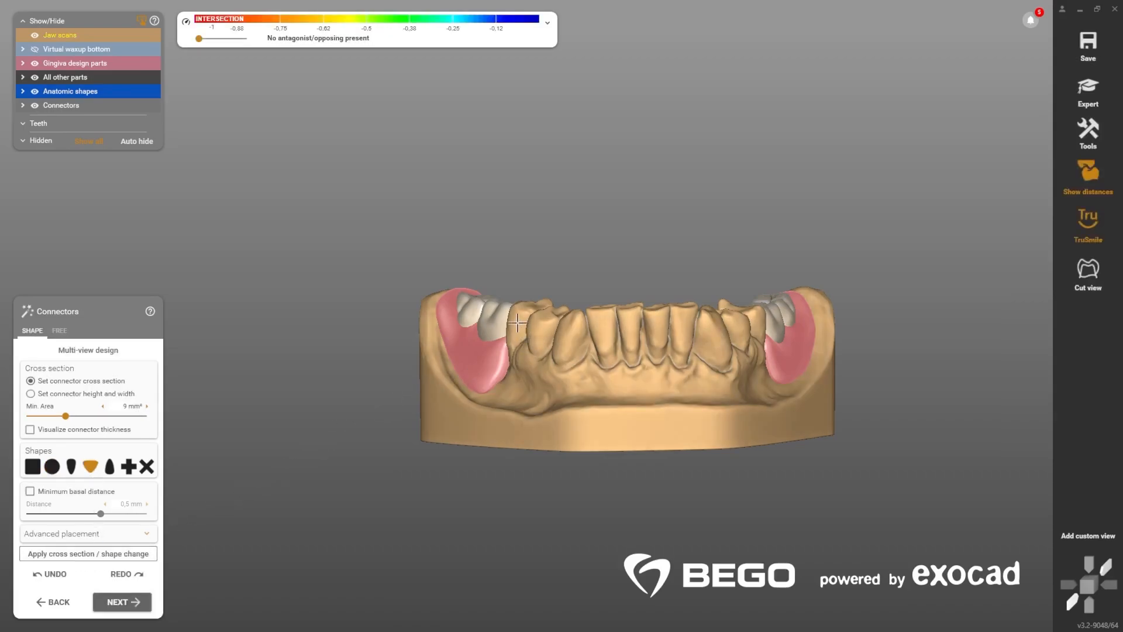
Step: Hide the gingiva design parts and adjust the position of the connector between teeth 36 and 37
left_click(34, 64)
right_click_drag(545, 391, 713, 177)
middle_click(656, 429)
right_click_drag(588, 324, 588, 331)
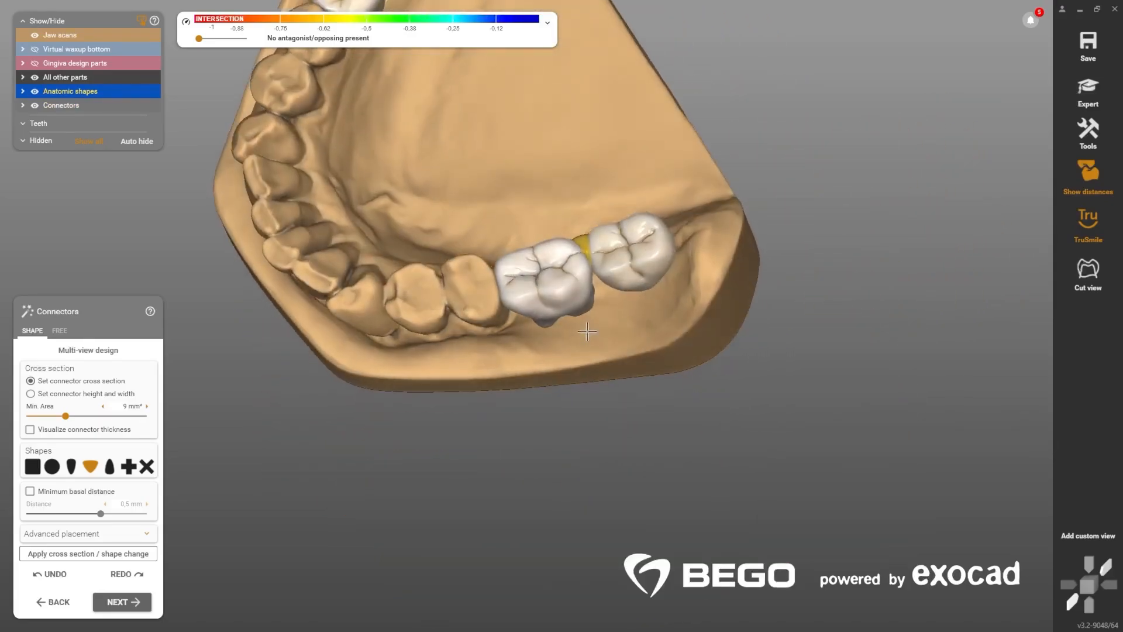
right_click_drag(586, 240, 606, 284)
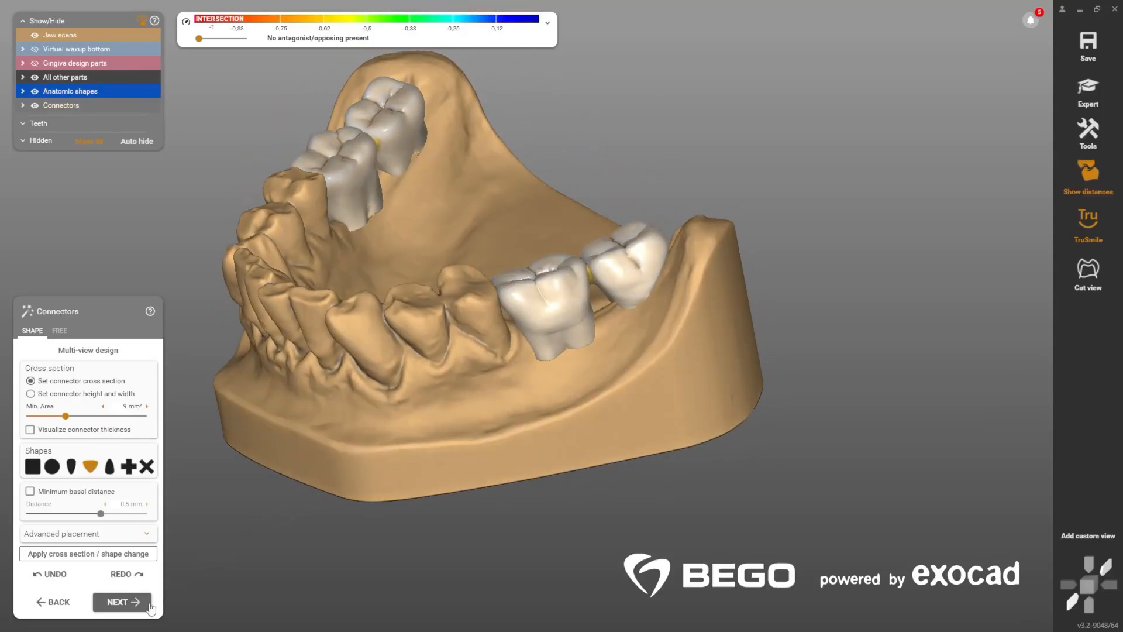
Step: Merge the restorations, continue with Partial CAD Design, and orient the lower jaw's path of insertion for the blockout
left_click(134, 606)
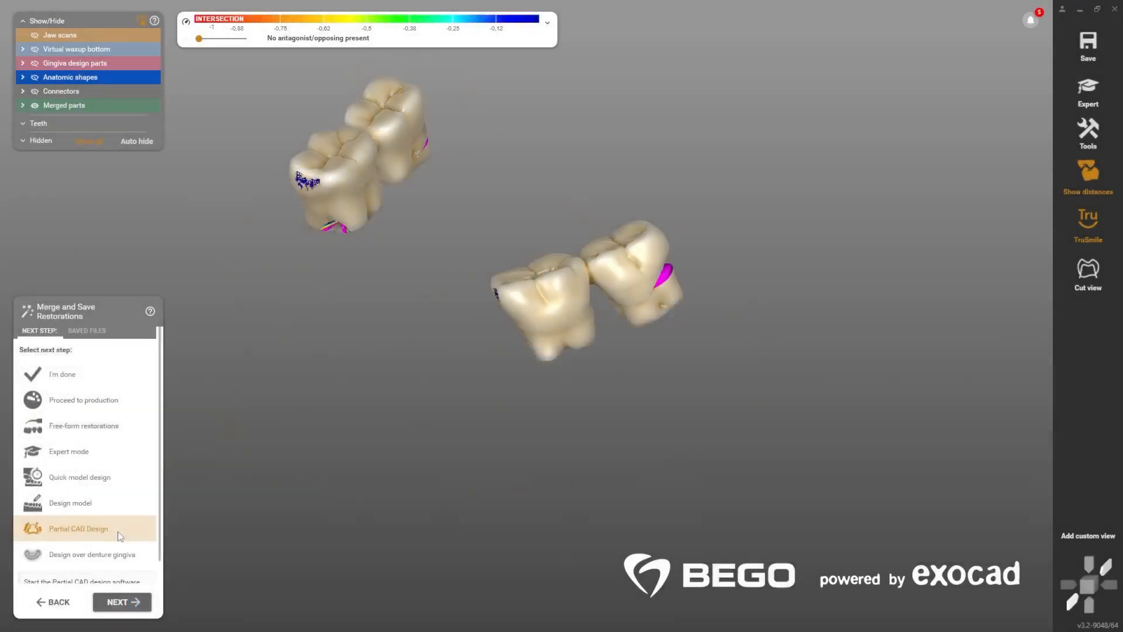
left_click(119, 534)
left_click(118, 531)
left_click(134, 606)
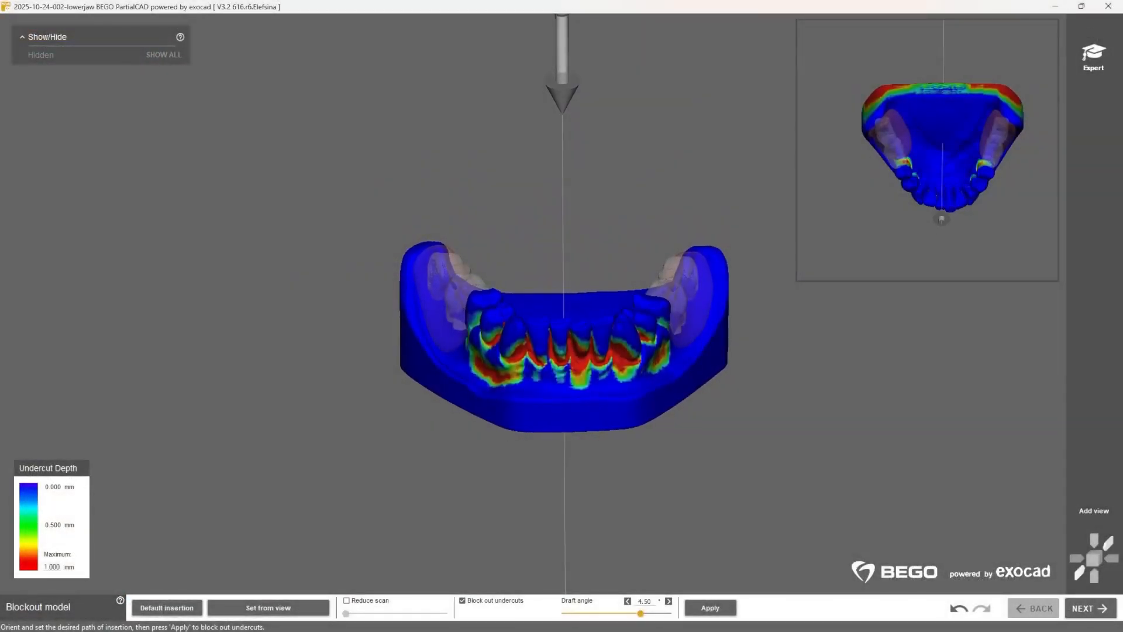
right_click_drag(562, 328, 566, 397)
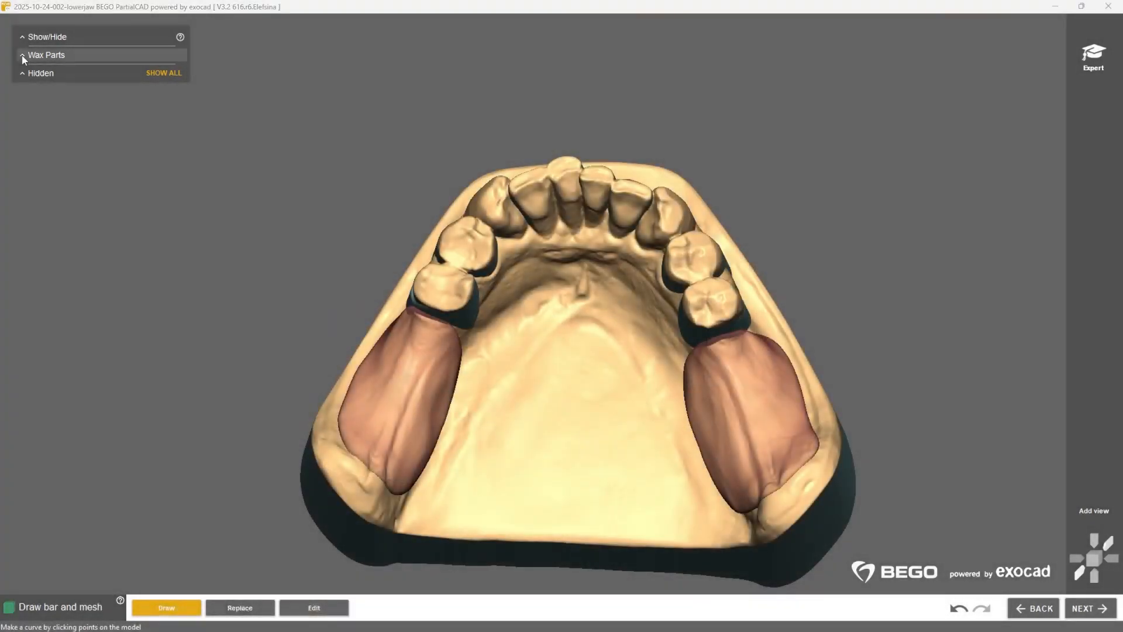
Step: Hide the Gingiva wax part and draw closed mesh curves over the molar regions on both sides of the jaw
left_click(26, 55)
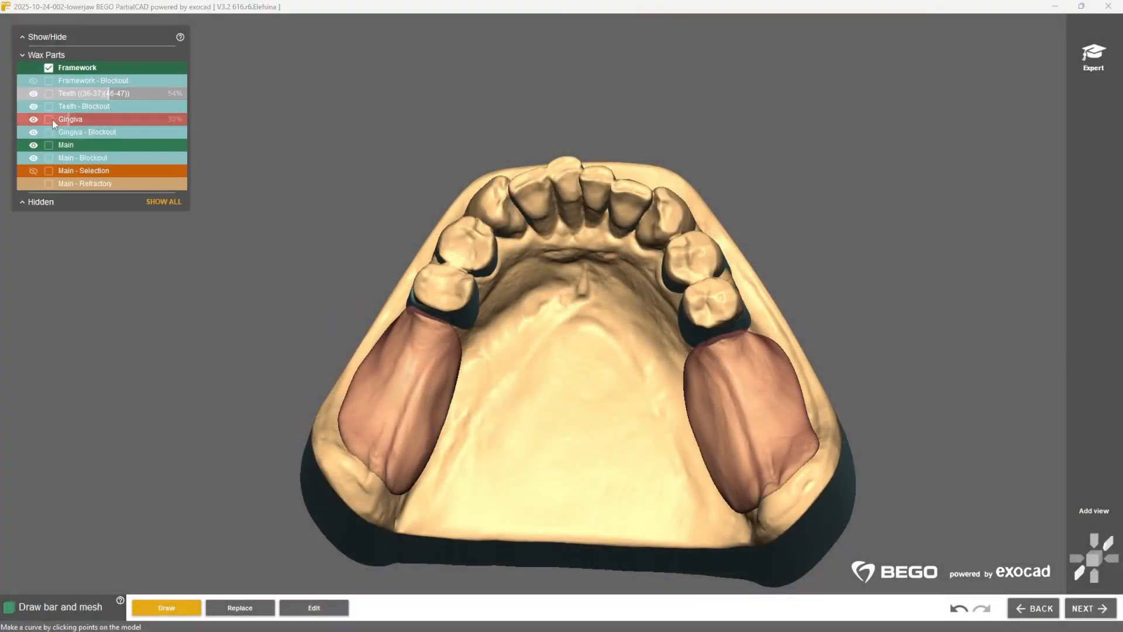
left_click(35, 119)
right_click_drag(404, 352, 403, 386)
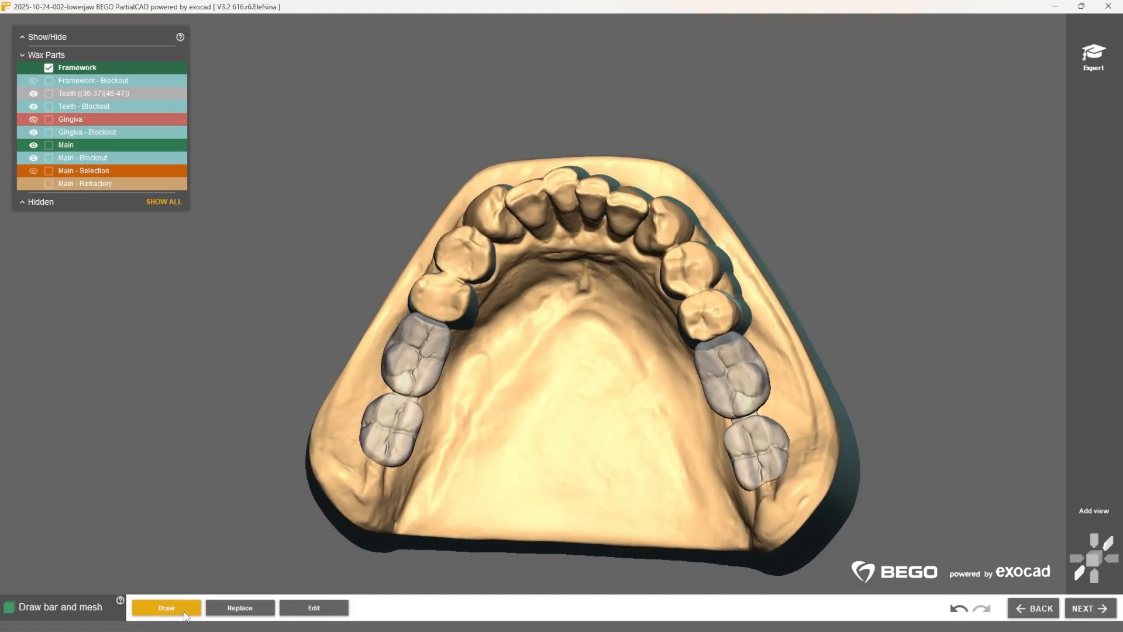
scroll(390, 364, "up", 2)
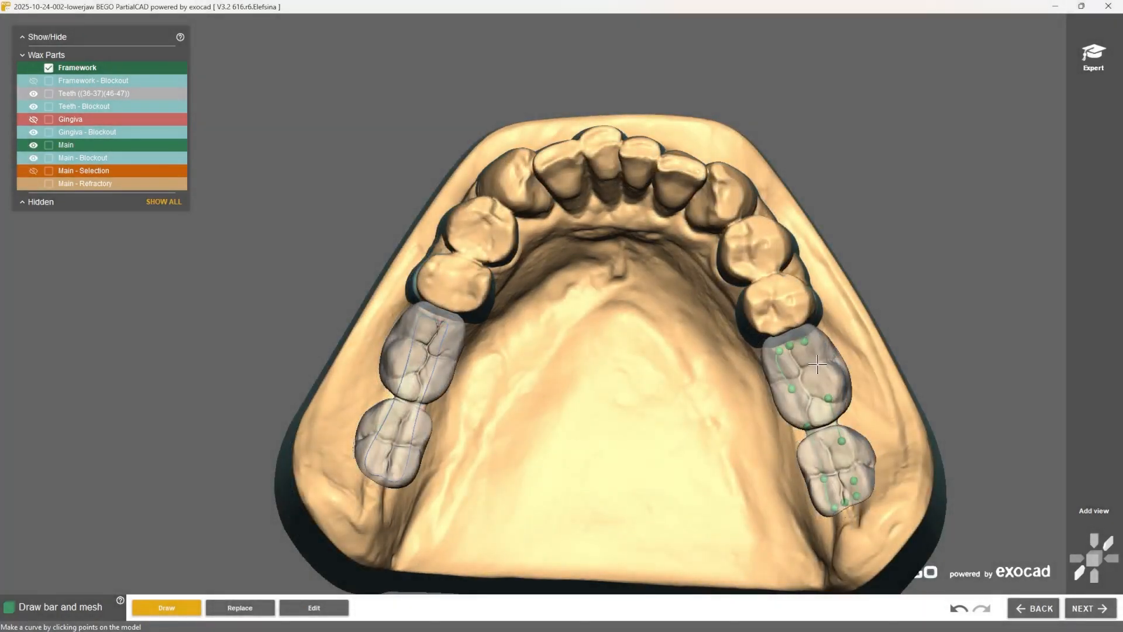
double_click(814, 363)
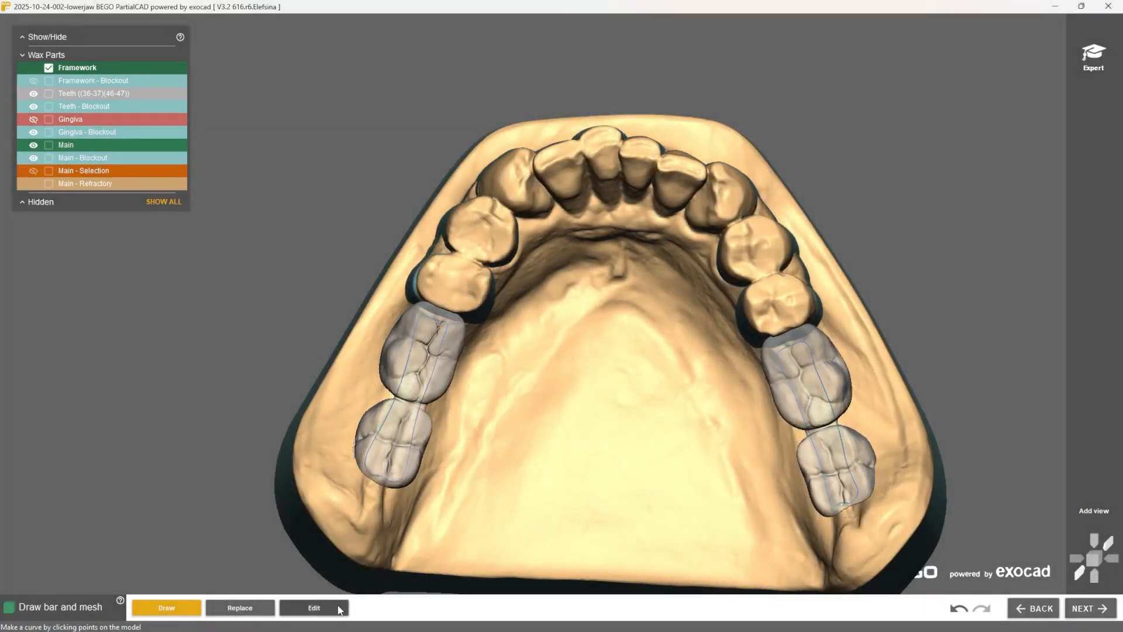
Step: Hide the Teeth wax part and refine the edit points of the mesh curves on both sides of the jaw
left_click(314, 607)
scroll(444, 332, "up", 2)
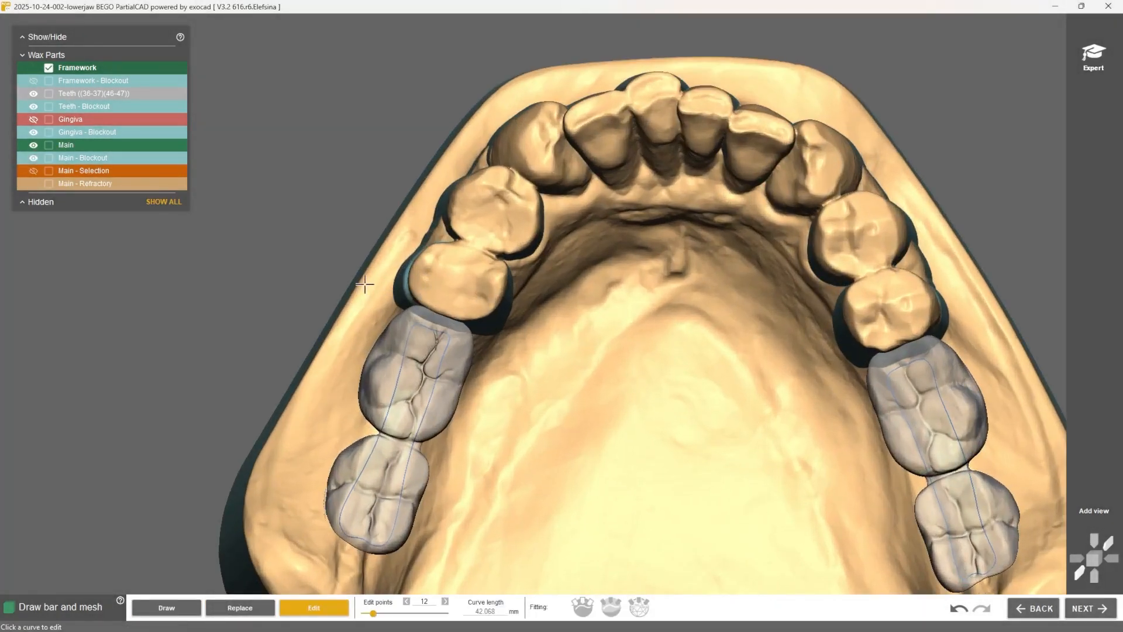
left_click(33, 94)
left_click(408, 344)
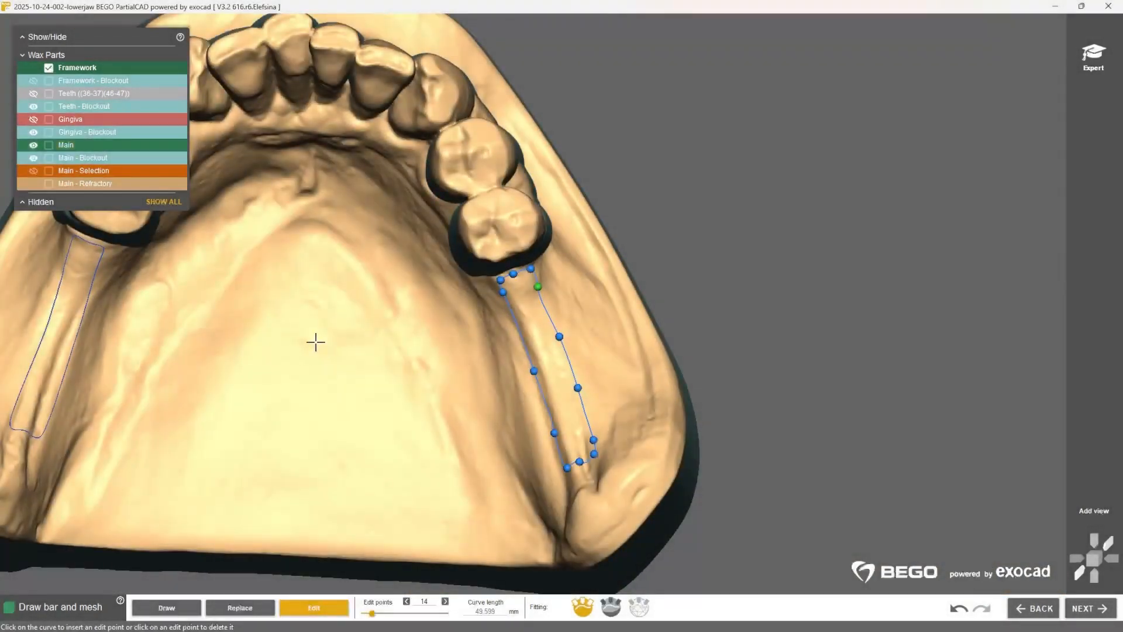
middle_click(316, 342)
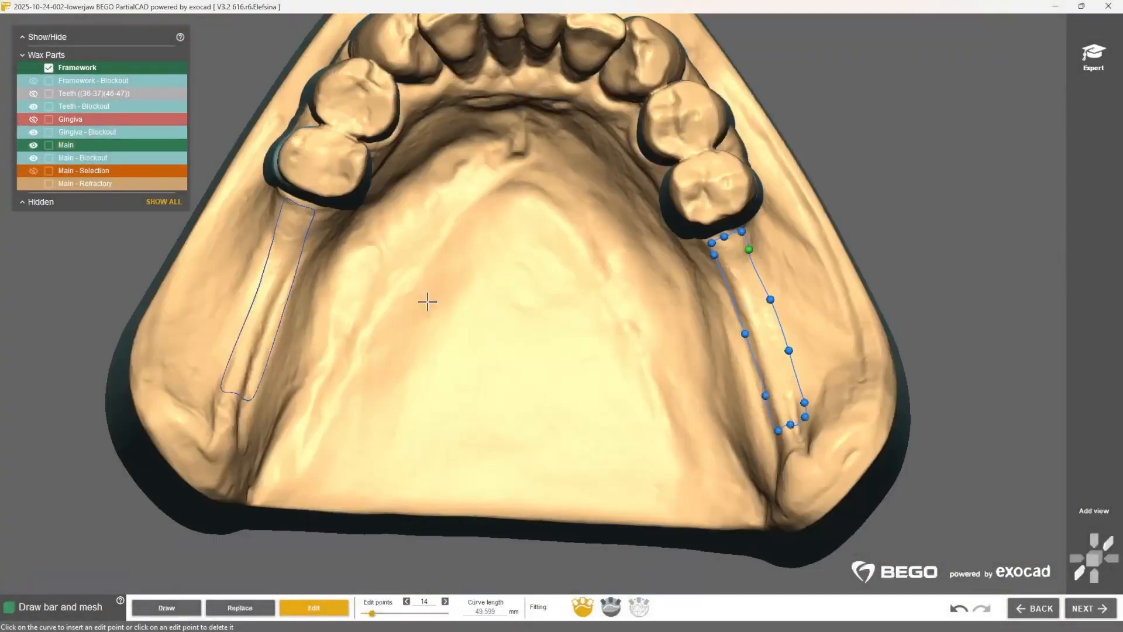
Step: Draw the bar curve along the lingual side of the jaw, running from one mesh area to the other
left_click(166, 608)
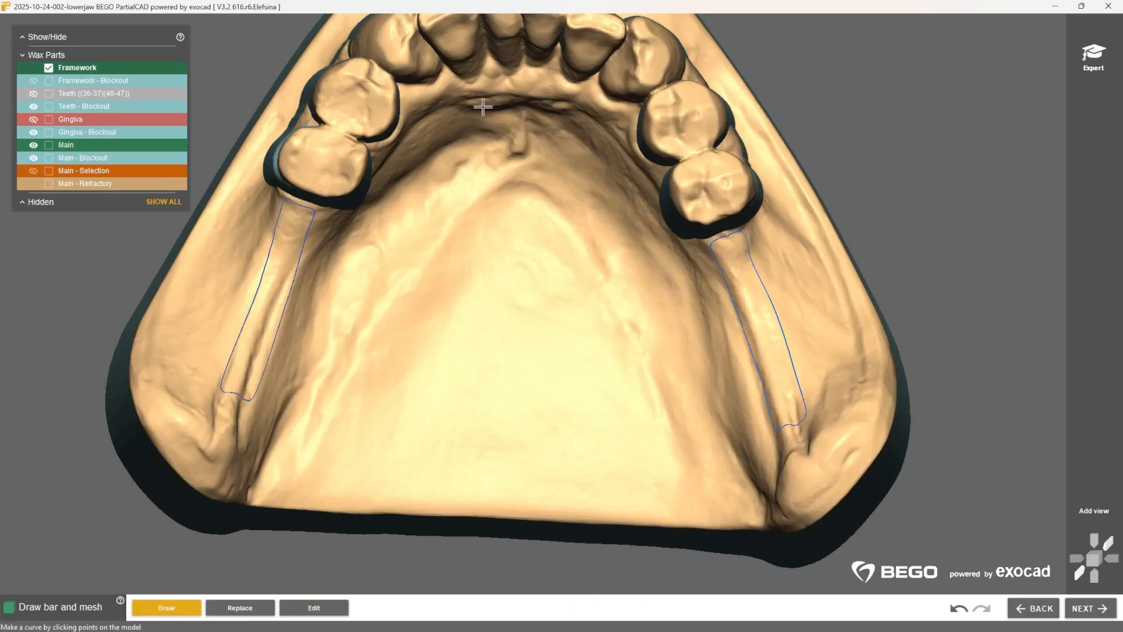
right_click_drag(476, 108, 506, 272)
right_click_drag(508, 392, 496, 264)
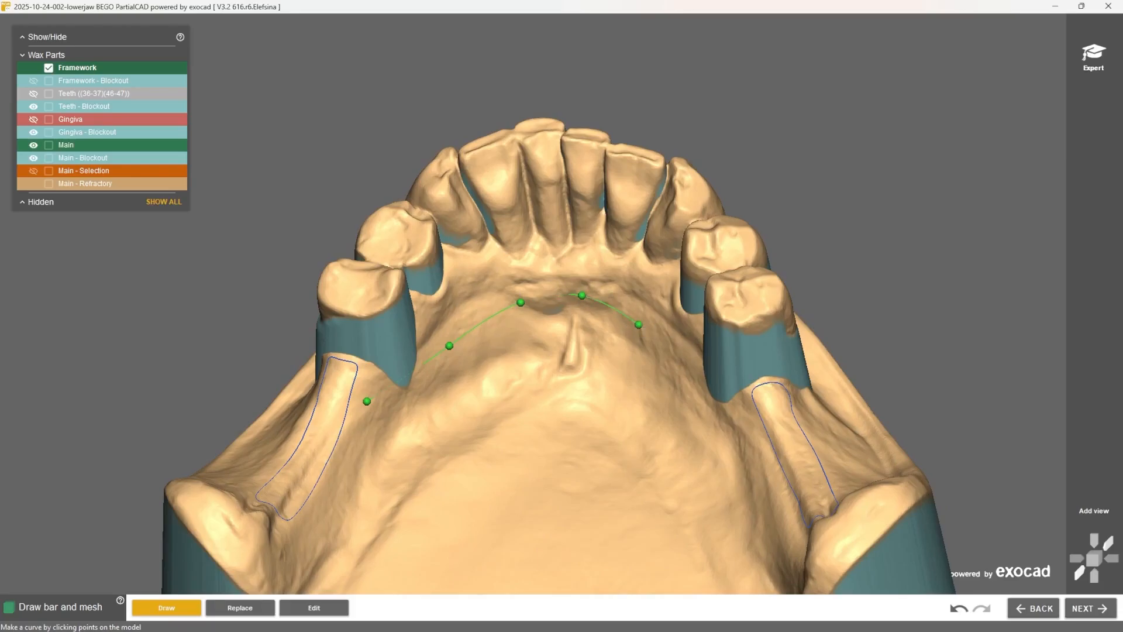
right_click_drag(655, 345, 757, 351)
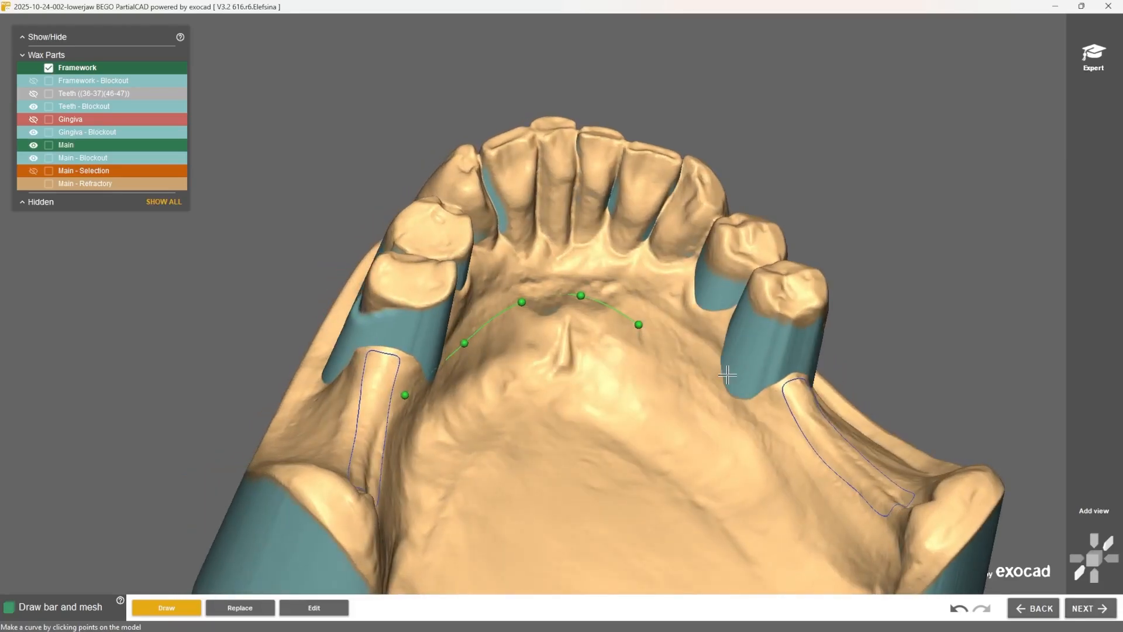
double_click(768, 408)
left_click(344, 609)
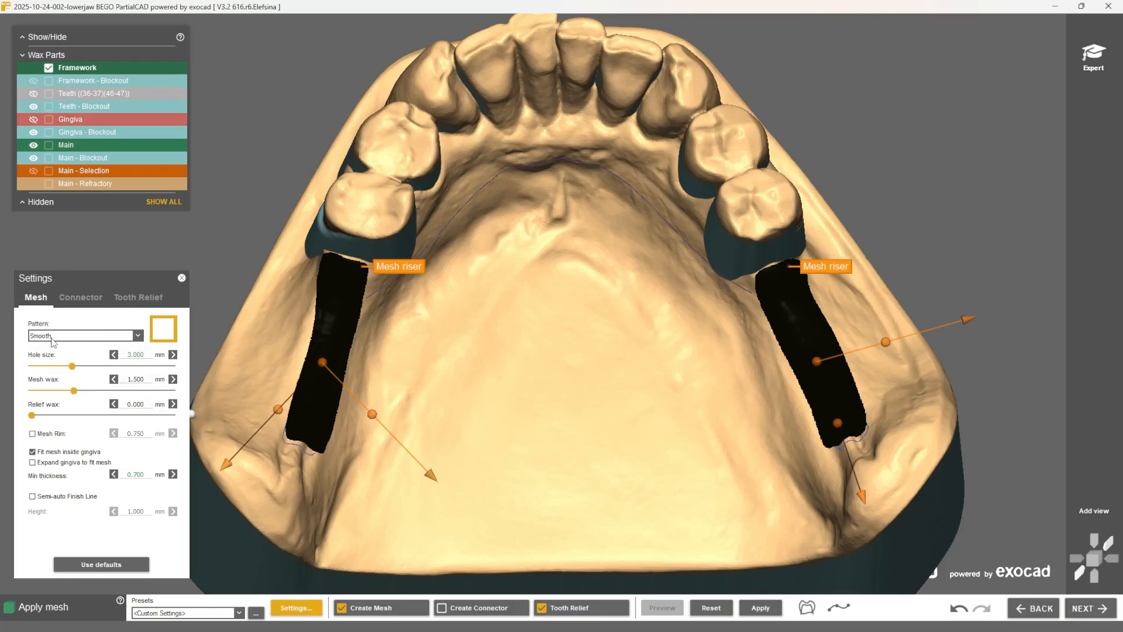
Step: Review the mesh and tooth relief settings, save them as preset "BEGO WIRONIUM RP Complete", and apply the mesh on both sides
left_click(139, 297)
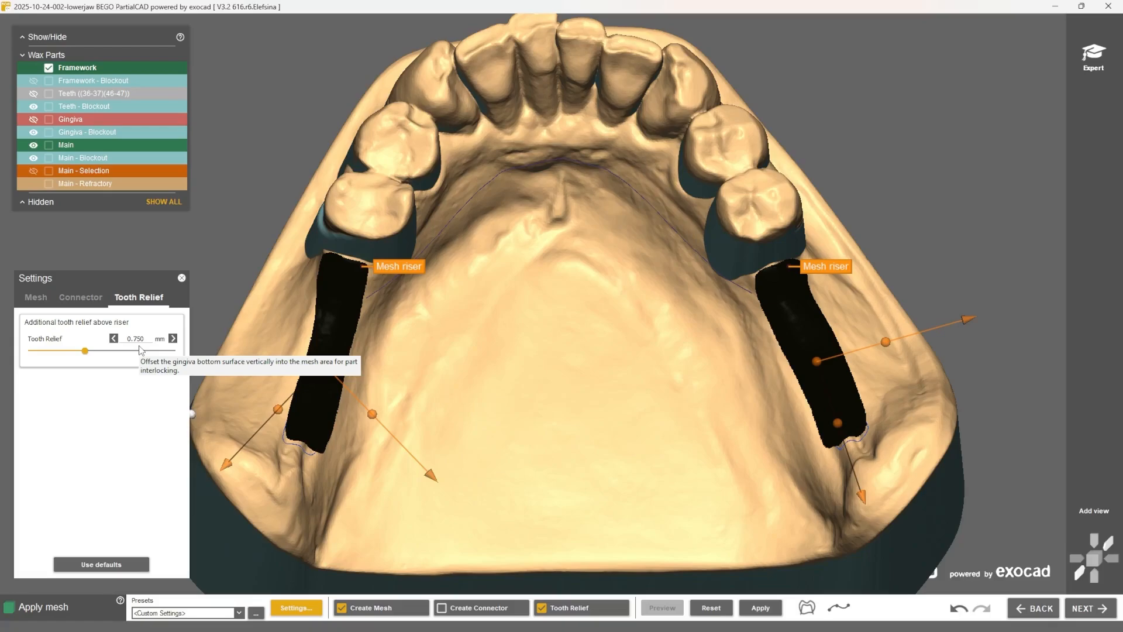
left_click(35, 298)
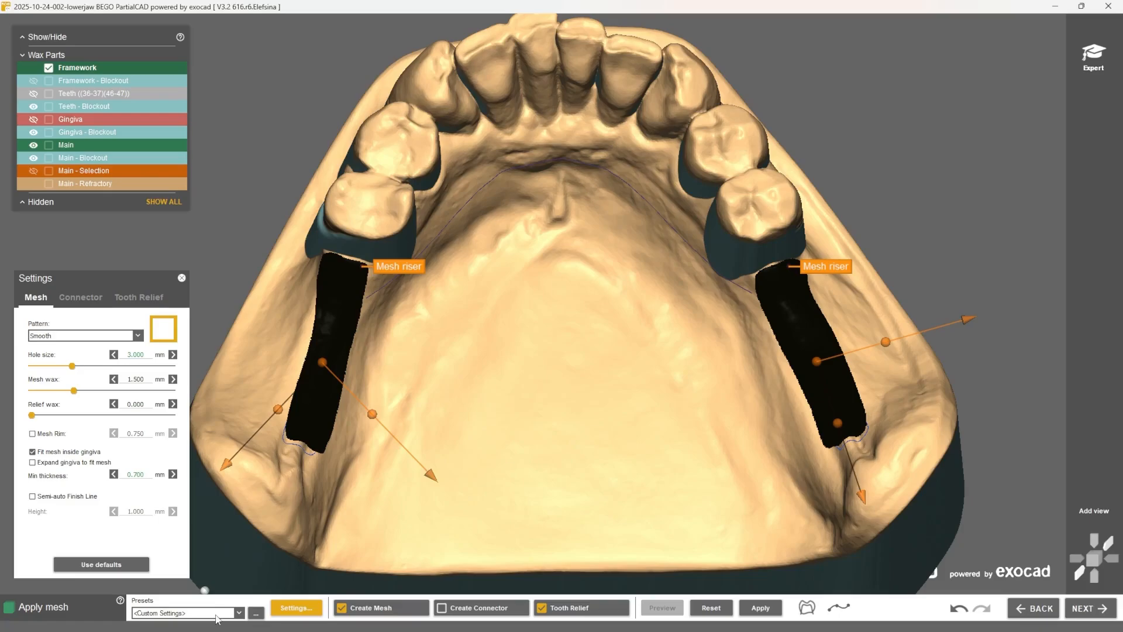
left_click(255, 615)
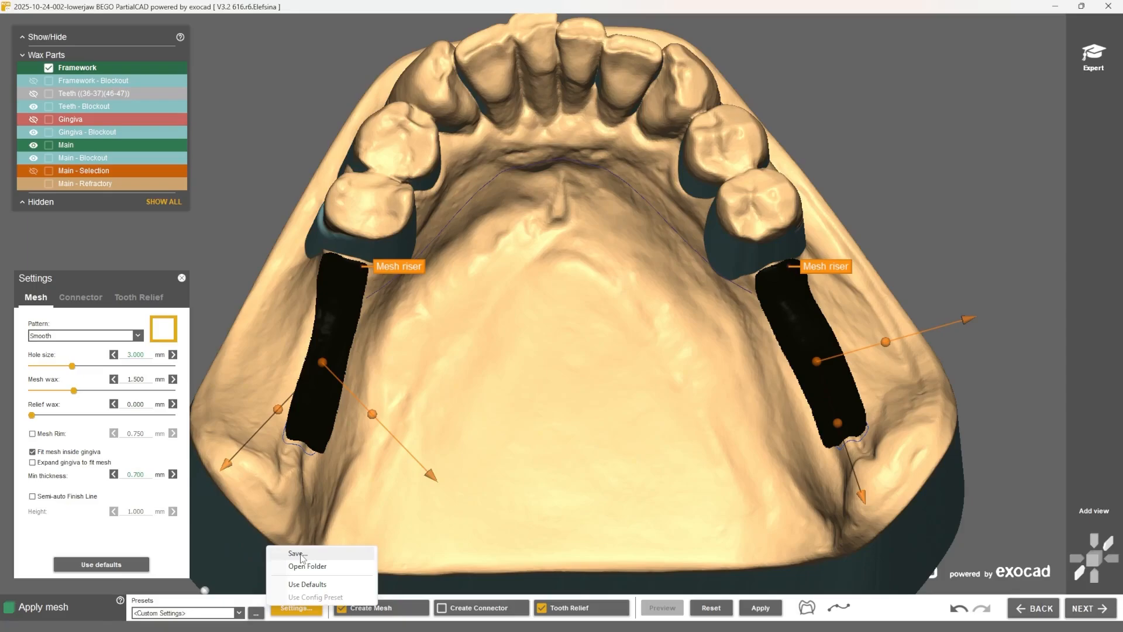
left_click(297, 553)
type("BEGO WIRONIUM RP Complete")
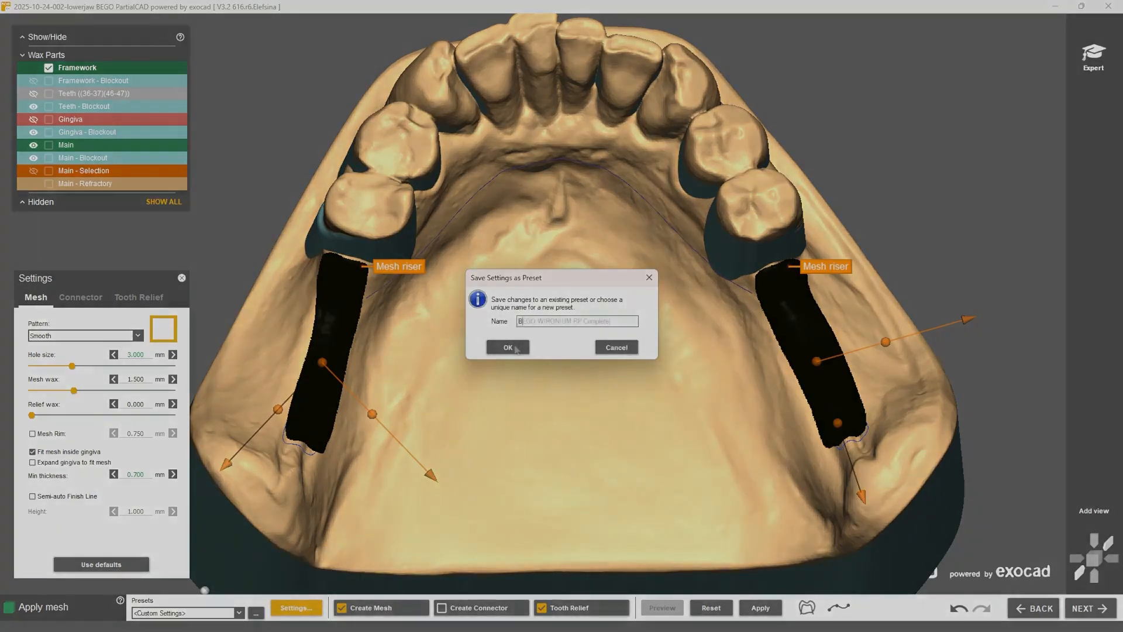
left_click(509, 348)
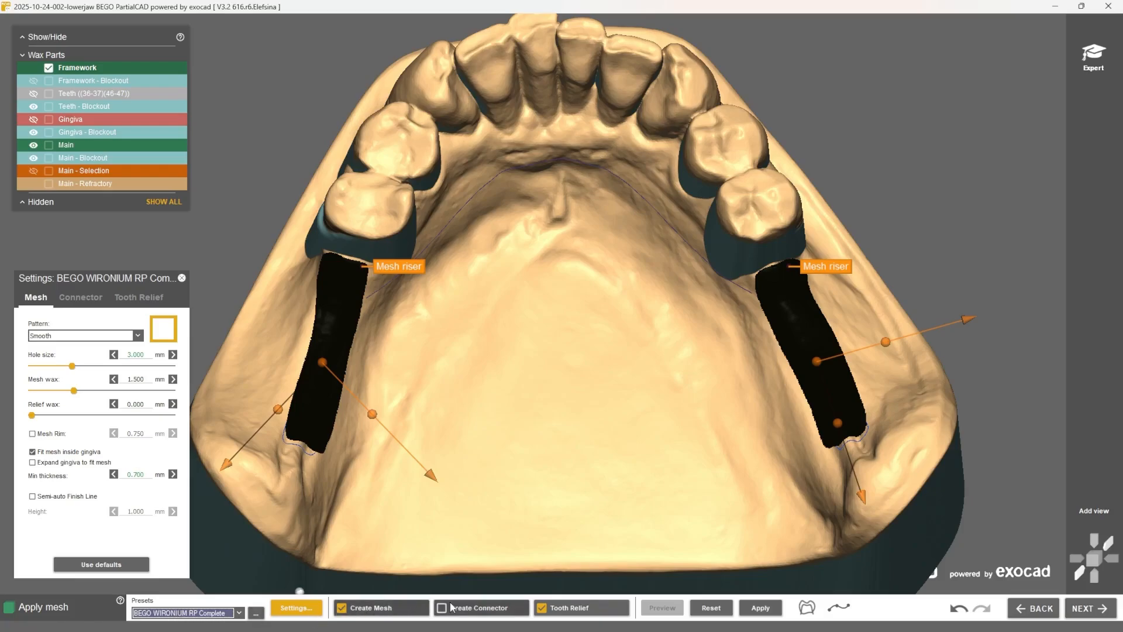
left_click(760, 608)
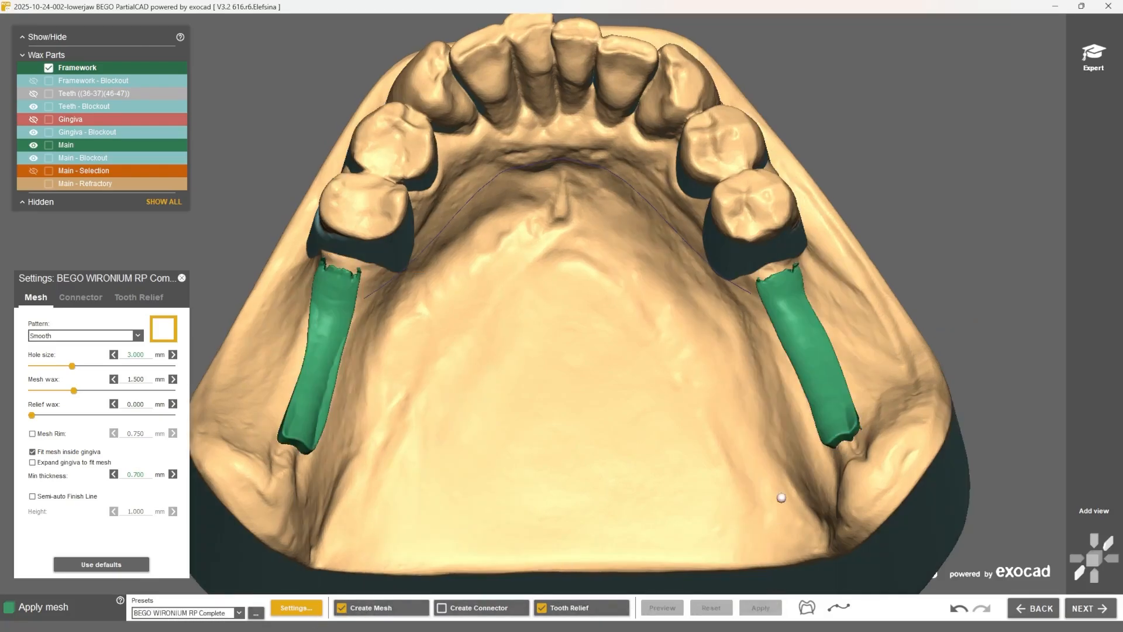
Step: Measure the width of one mesh's cross-section in a temporary cut view
right_click(934, 295)
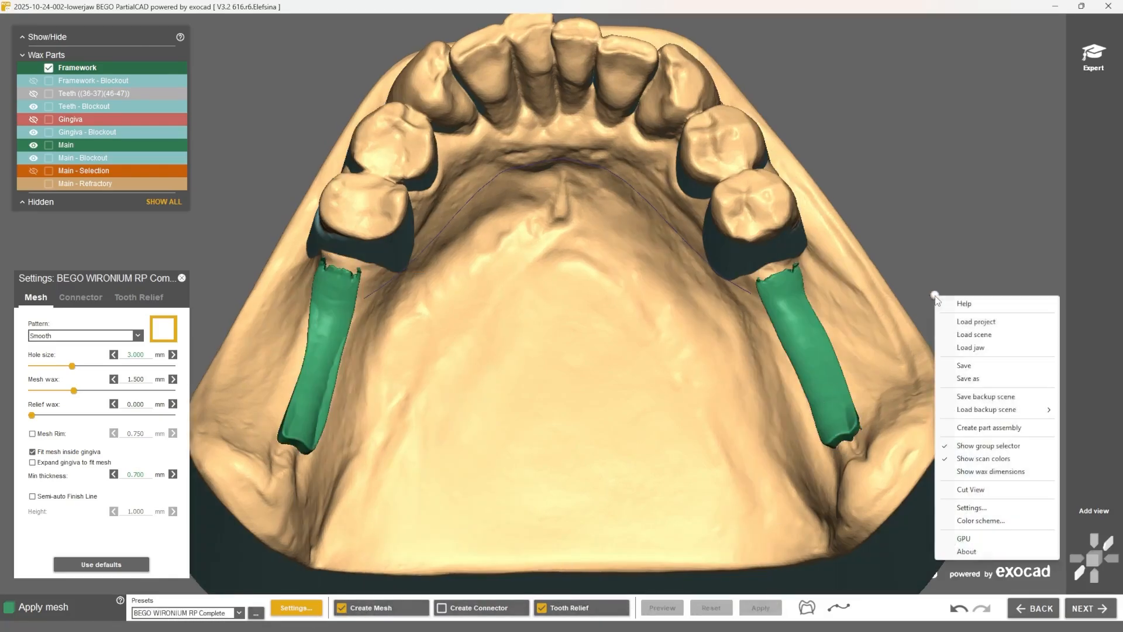
left_click(972, 492)
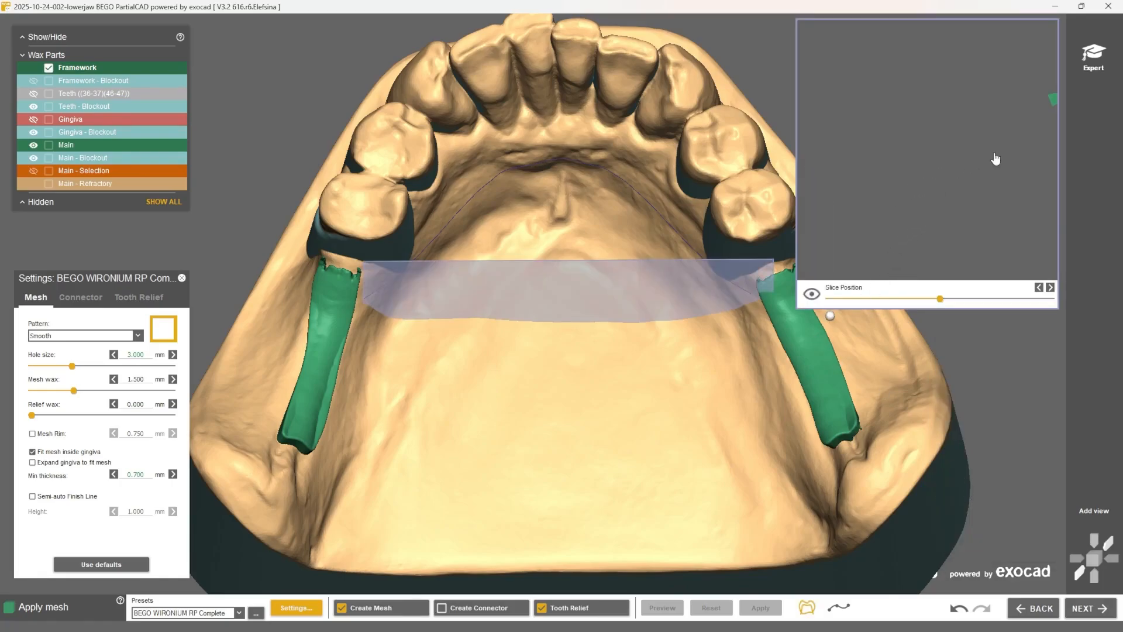
left_click_drag(996, 158, 893, 179)
left_click_drag(966, 149, 871, 148)
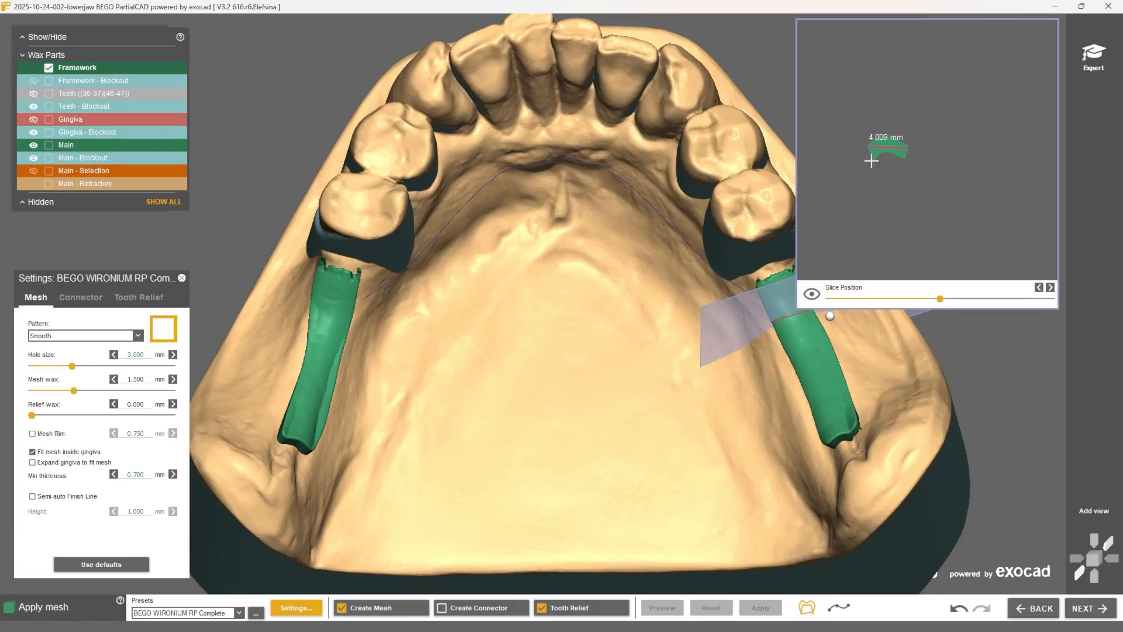
right_click(961, 372)
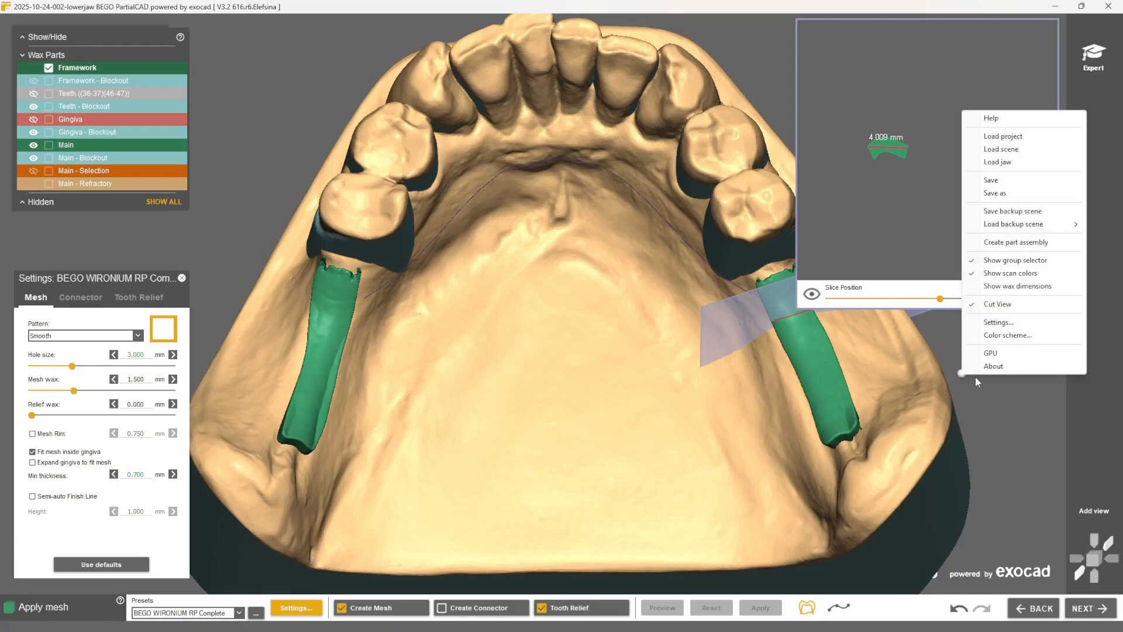
left_click(995, 306)
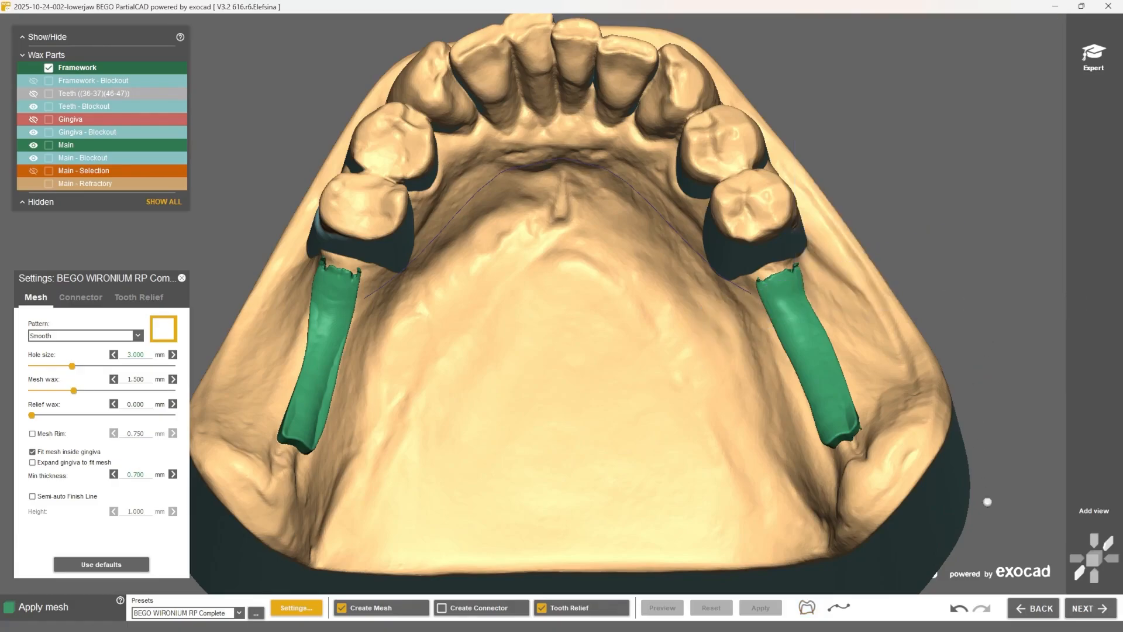
Step: Create the lingual bar with the BEGO Bügel UK profile, adjusting its shape at the middle control point before applying it
left_click(1090, 608)
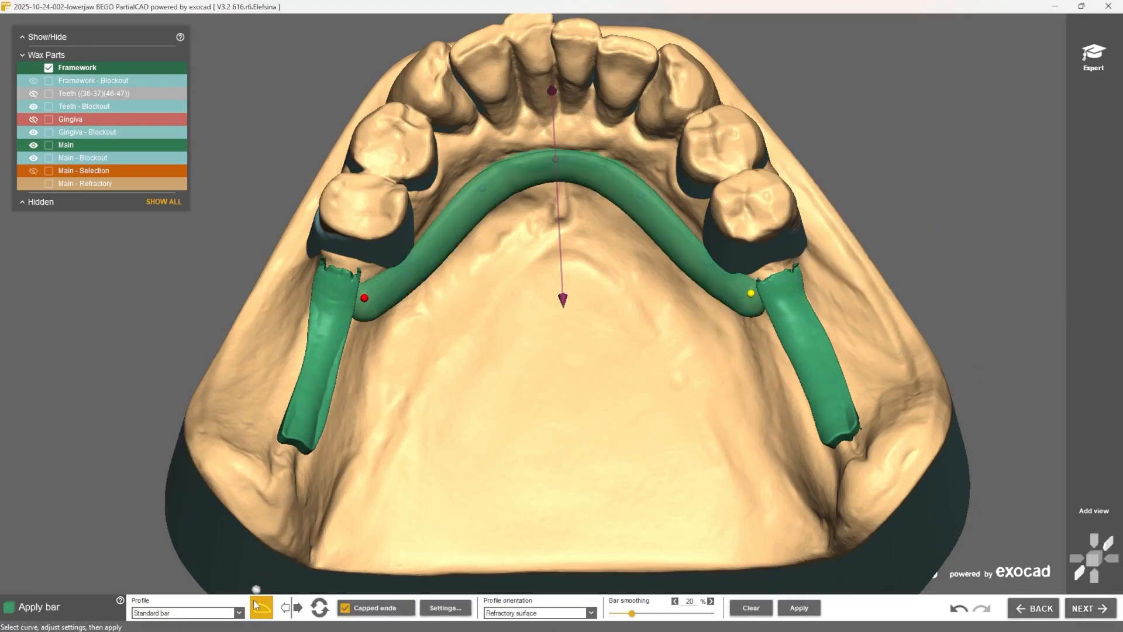
left_click(238, 612)
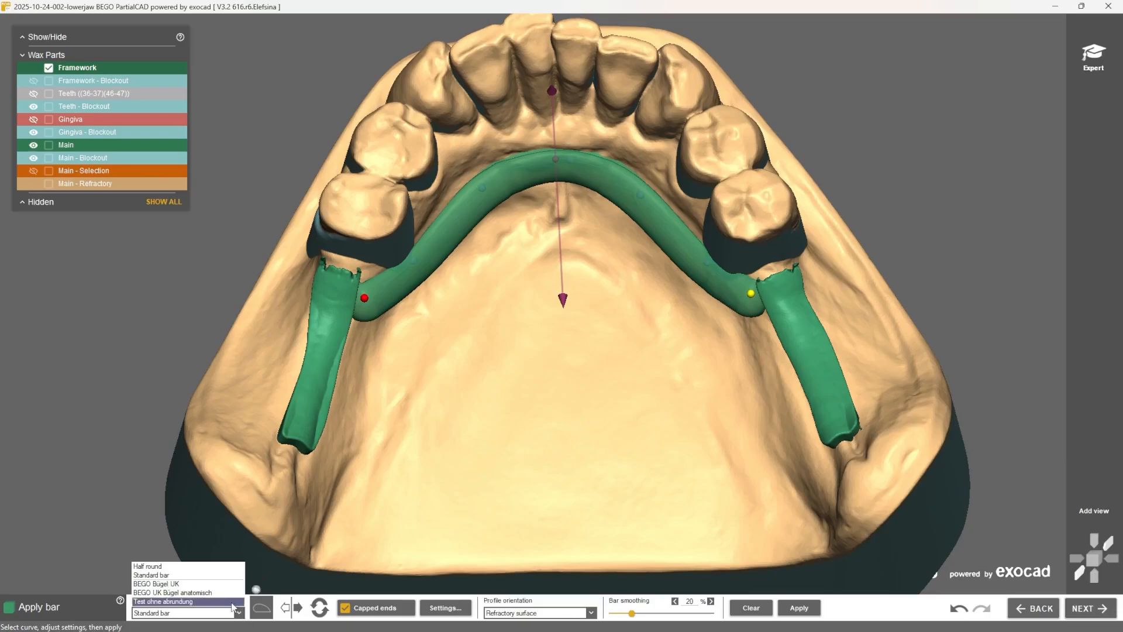
left_click(180, 583)
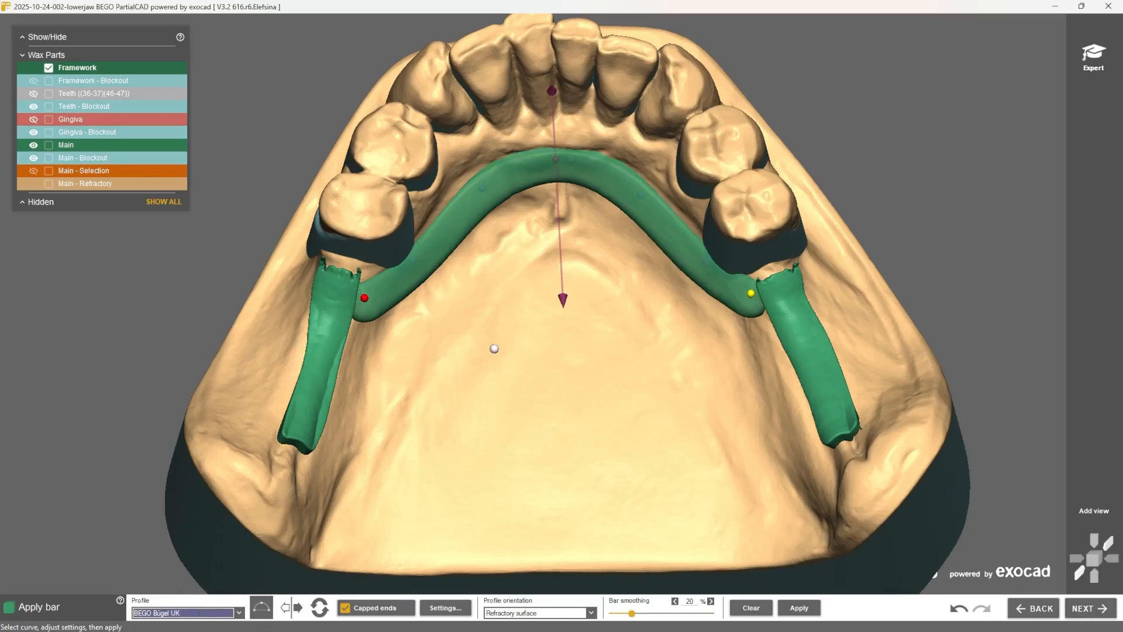
right_click_drag(494, 349, 495, 272)
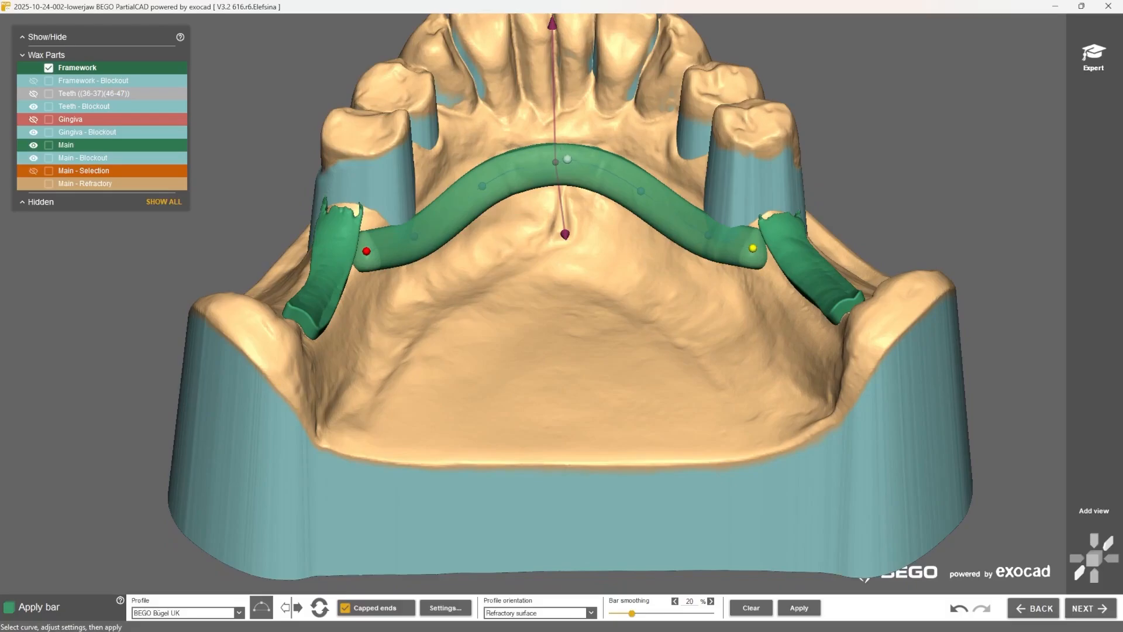
left_click_drag(565, 234, 562, 218)
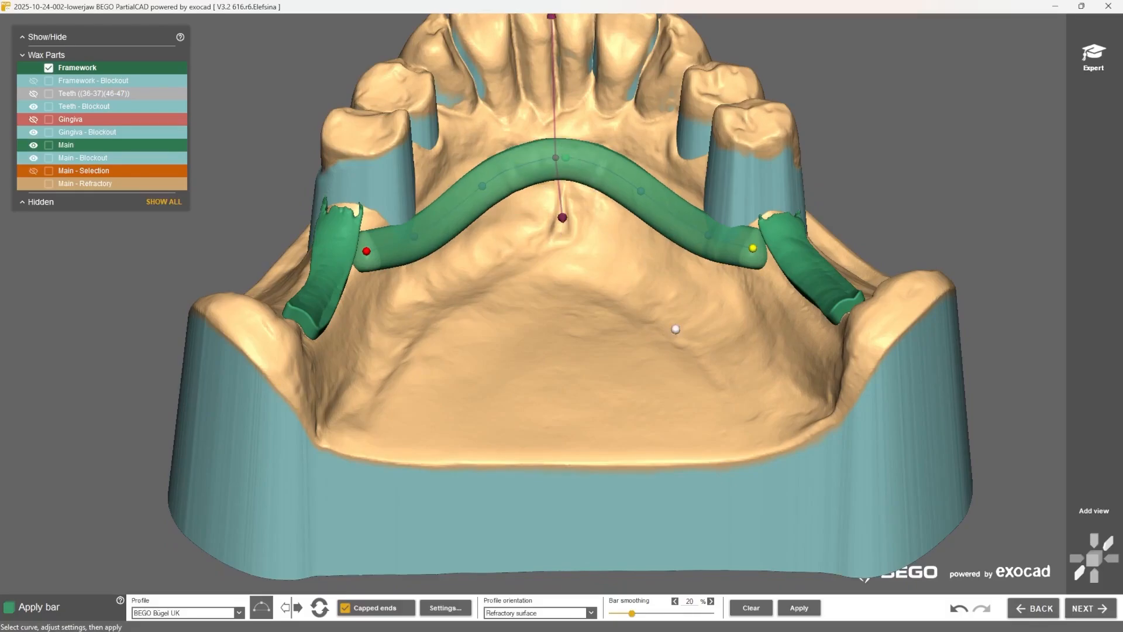
left_click(812, 609)
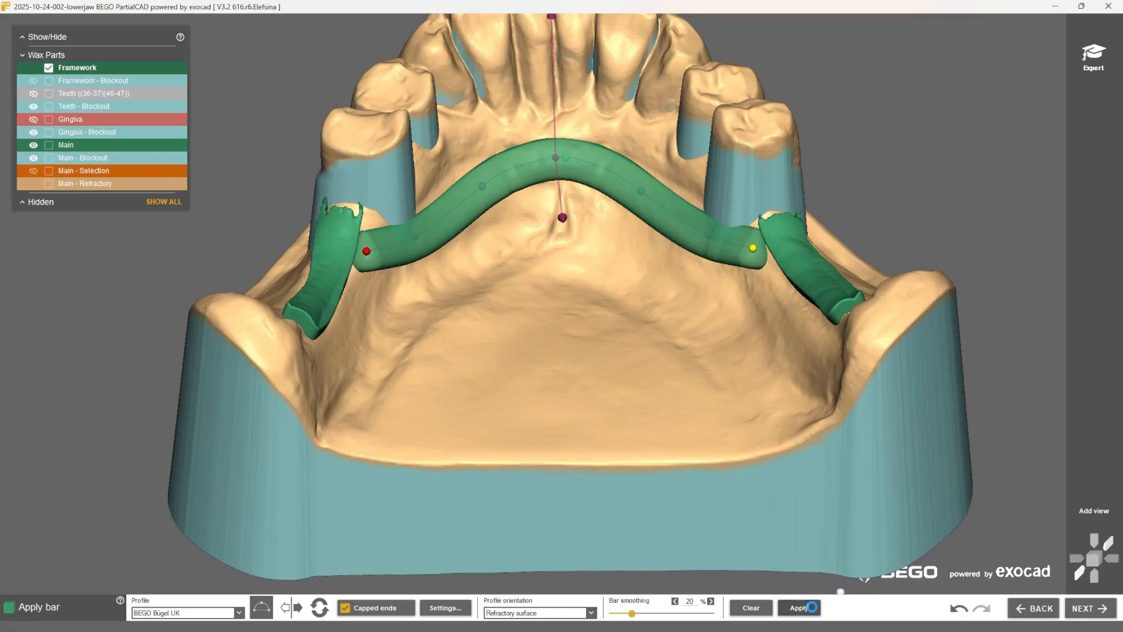
Step: Draw the clasp curves around the last premolars on both sides of the jaw
left_click(1086, 609)
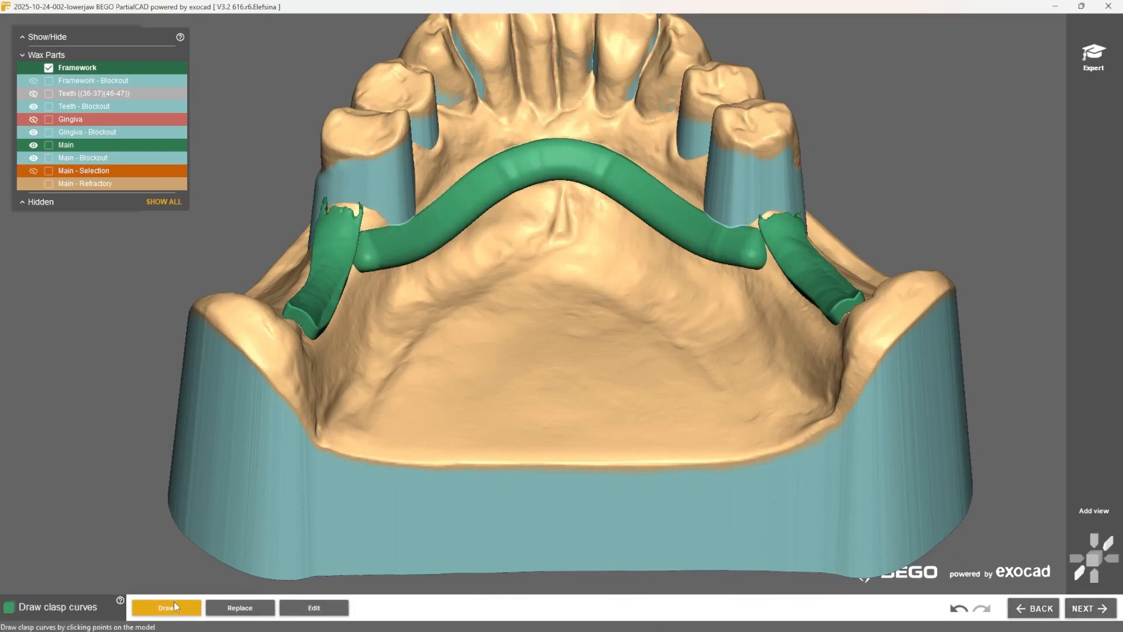
middle_click(363, 190)
right_click_drag(622, 253, 700, 300)
left_click(535, 265)
double_click(702, 303)
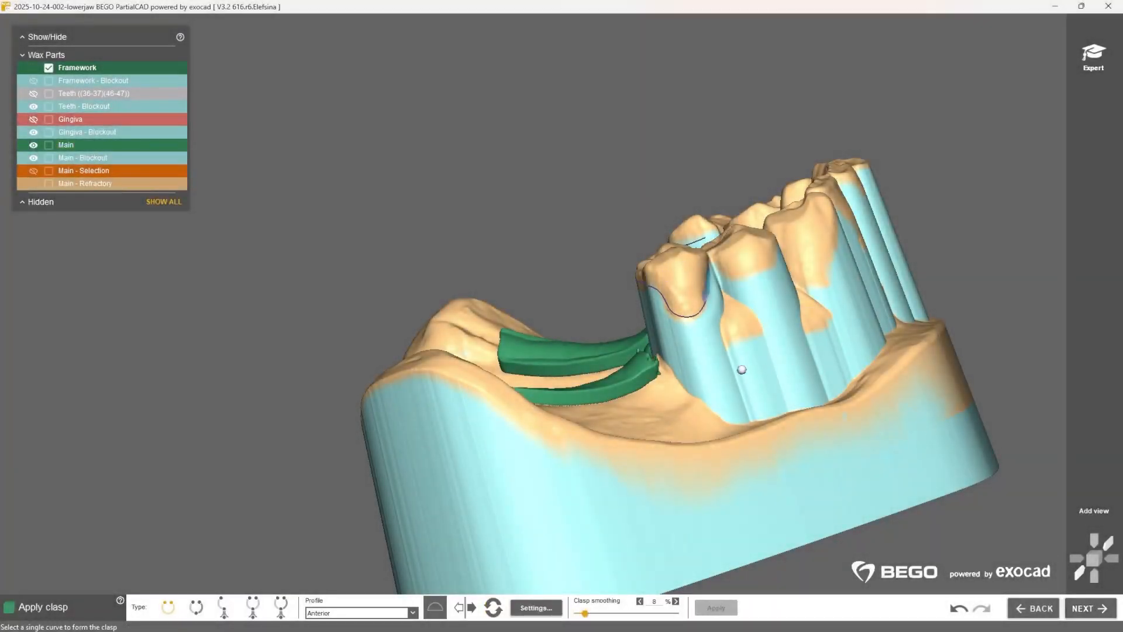
Step: Form clasps on both premolars with the BEGO Klammer rund groß profile and apply them to the framework
left_click(417, 613)
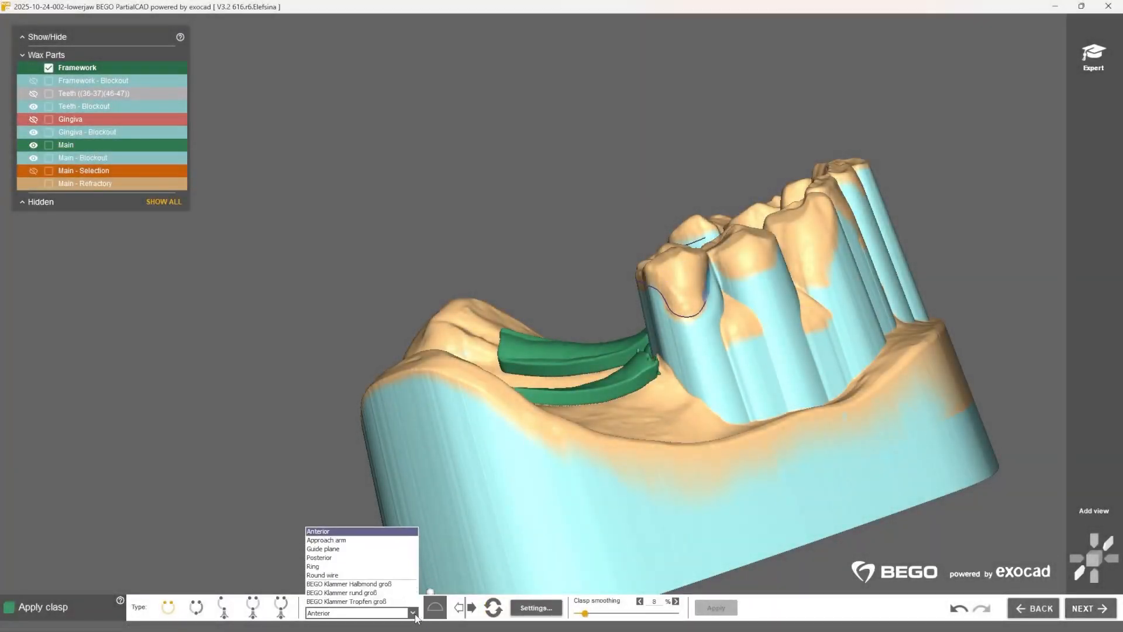
left_click(379, 598)
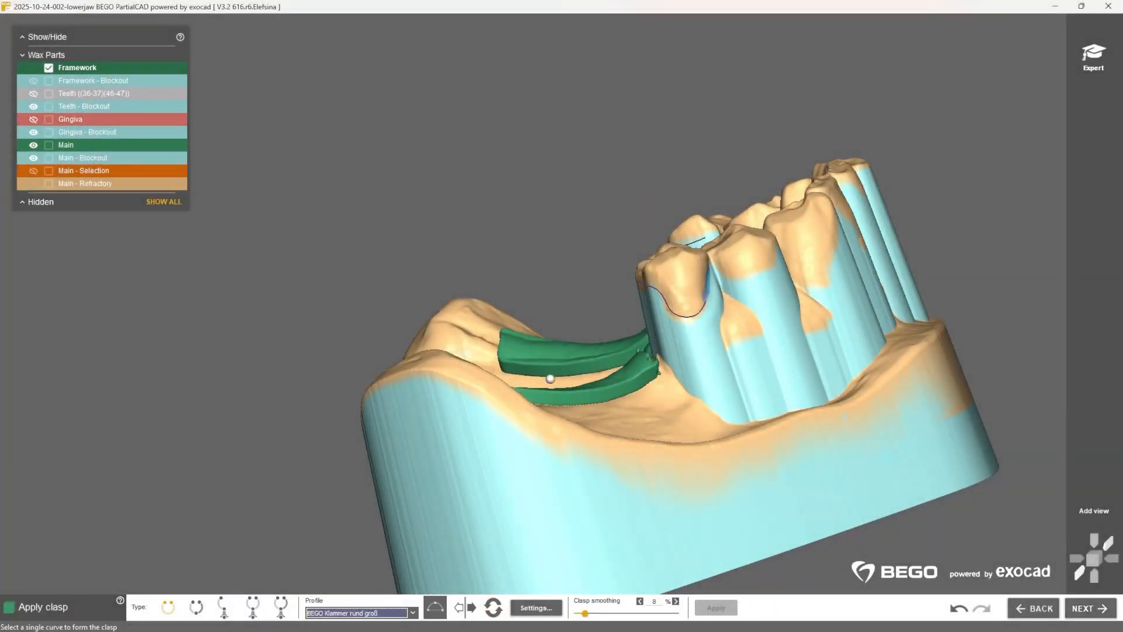
left_click(681, 316)
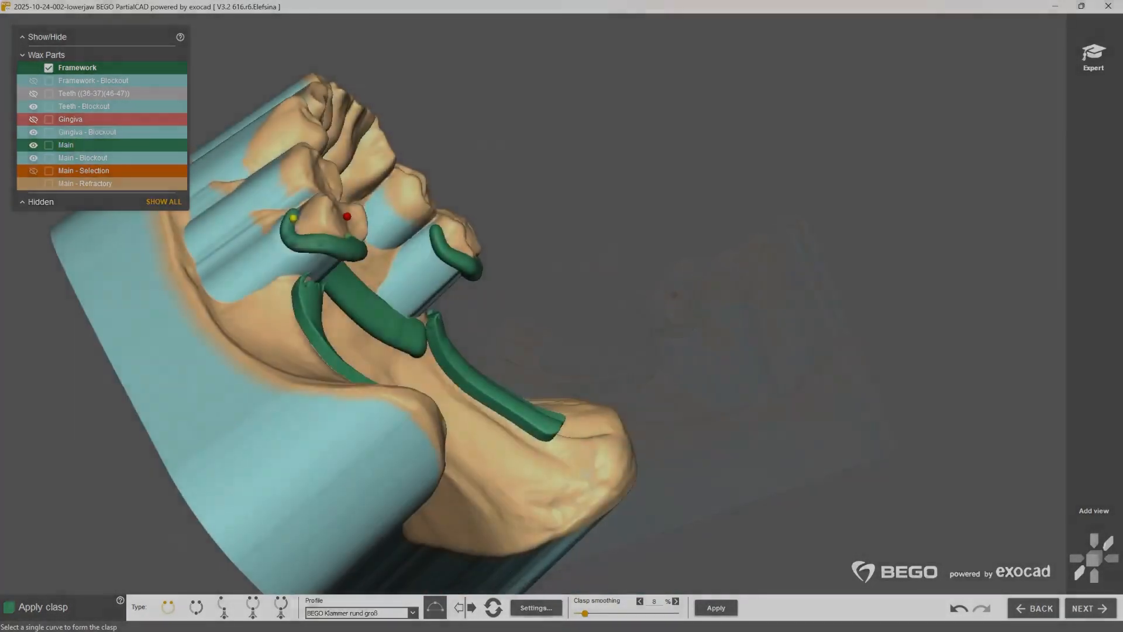
mouse_move(468, 327)
right_mouse_down()
mouse_move(585, 333)
mouse_move(483, 332)
right_mouse_up()
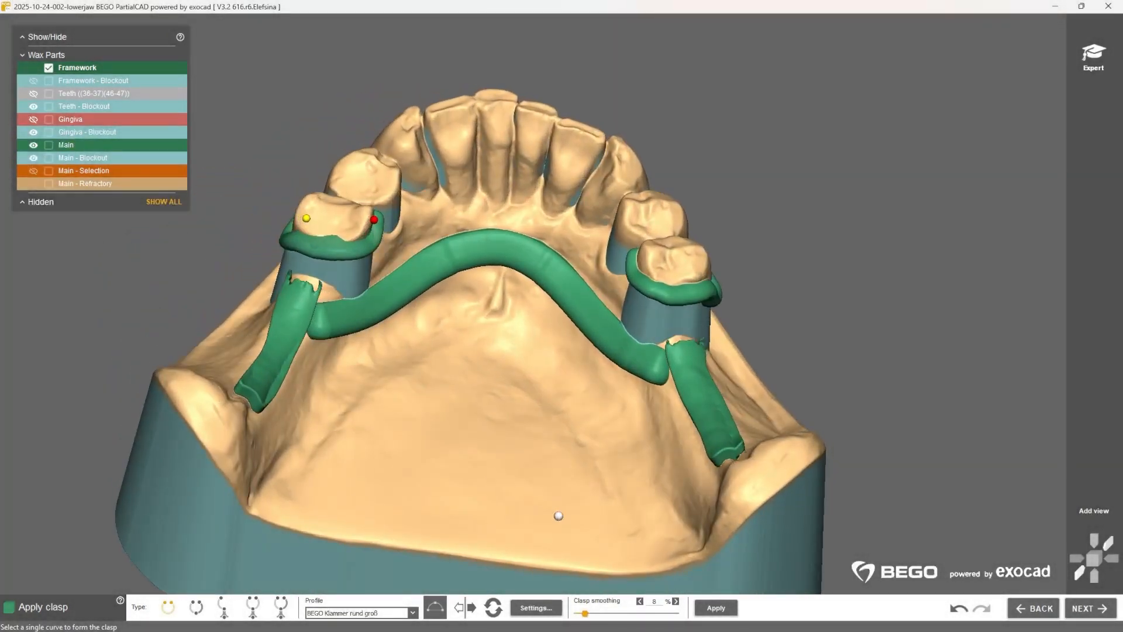
left_click(733, 609)
Step: Fill in wax with 1.400 mm thickness and 4.15 mm tool size to join one premolar's clasp to the adjacent mesh
left_click(1088, 610)
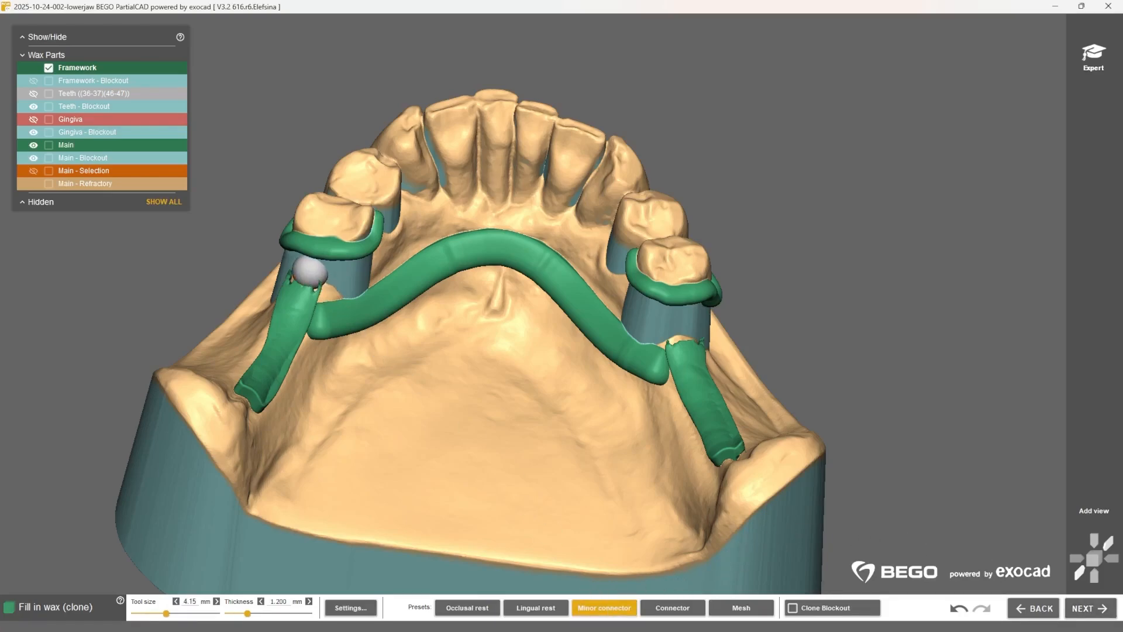
scroll(310, 273, "up", 2, "ctrl")
middle_click(316, 278)
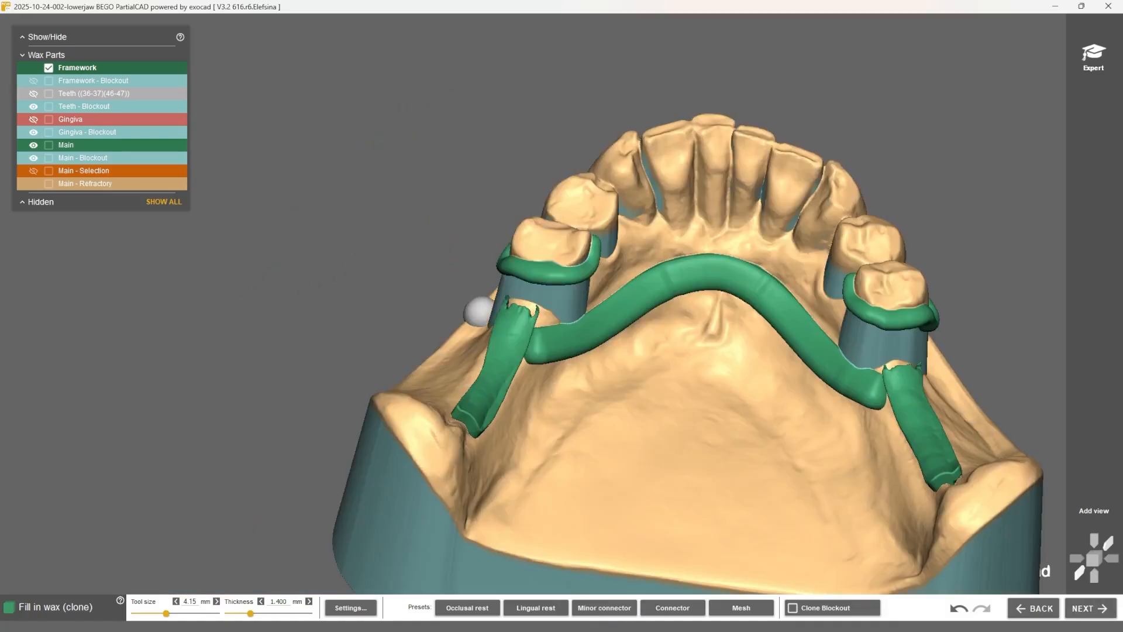
right_click_drag(477, 311, 485, 290)
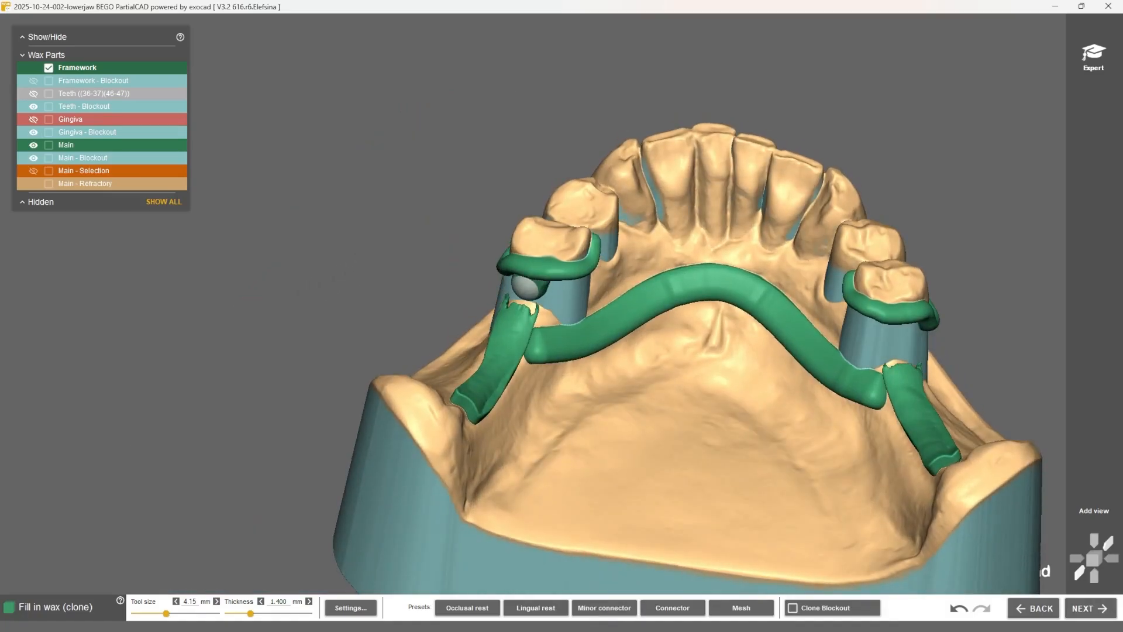
mouse_move(528, 287)
left_mouse_down()
mouse_move(522, 295)
mouse_move(517, 283)
left_mouse_up()
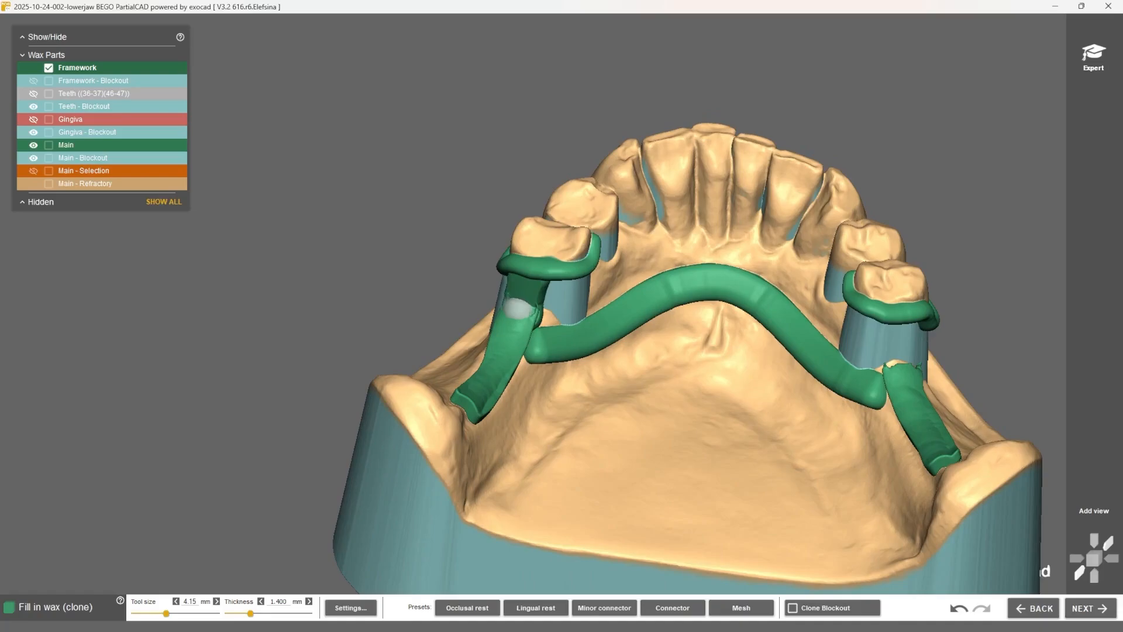
right_click_drag(513, 321, 503, 318)
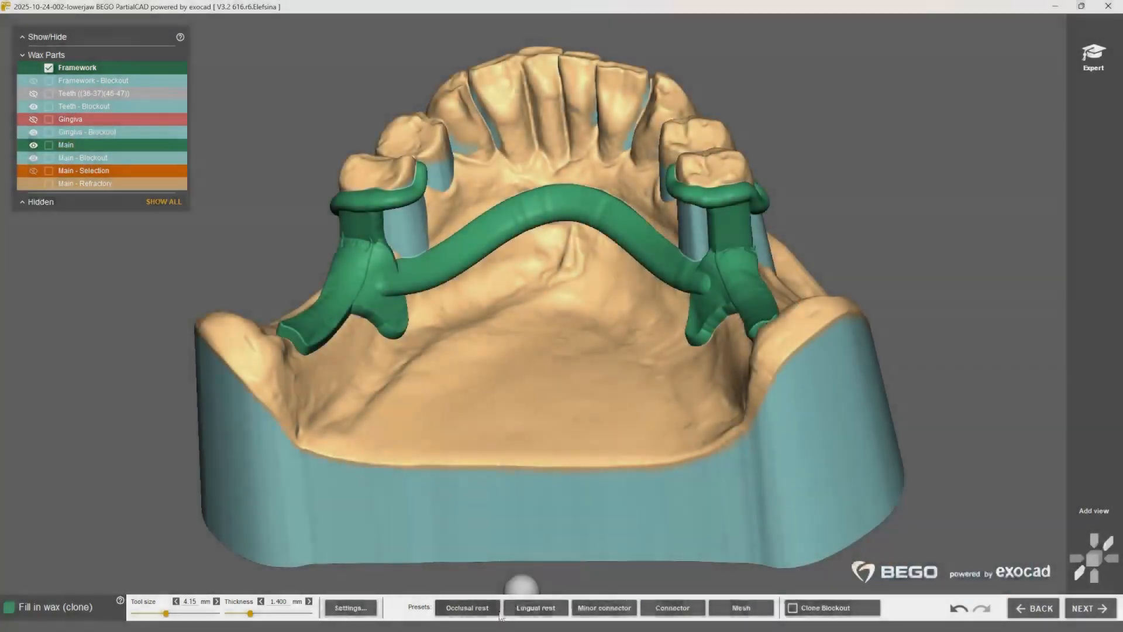
Step: Fill in occlusal rests with 0.600 mm thickness and 4.15 mm tool size on the last premolars and complete the wax connections below the clasps
left_click(468, 607)
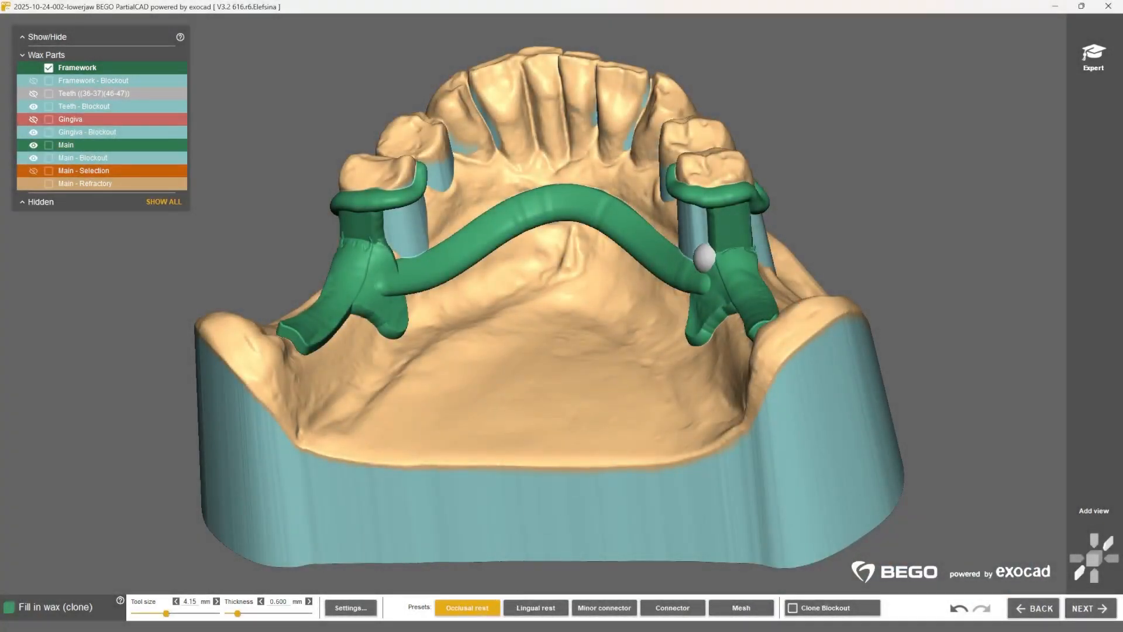
right_click_drag(704, 257, 720, 248)
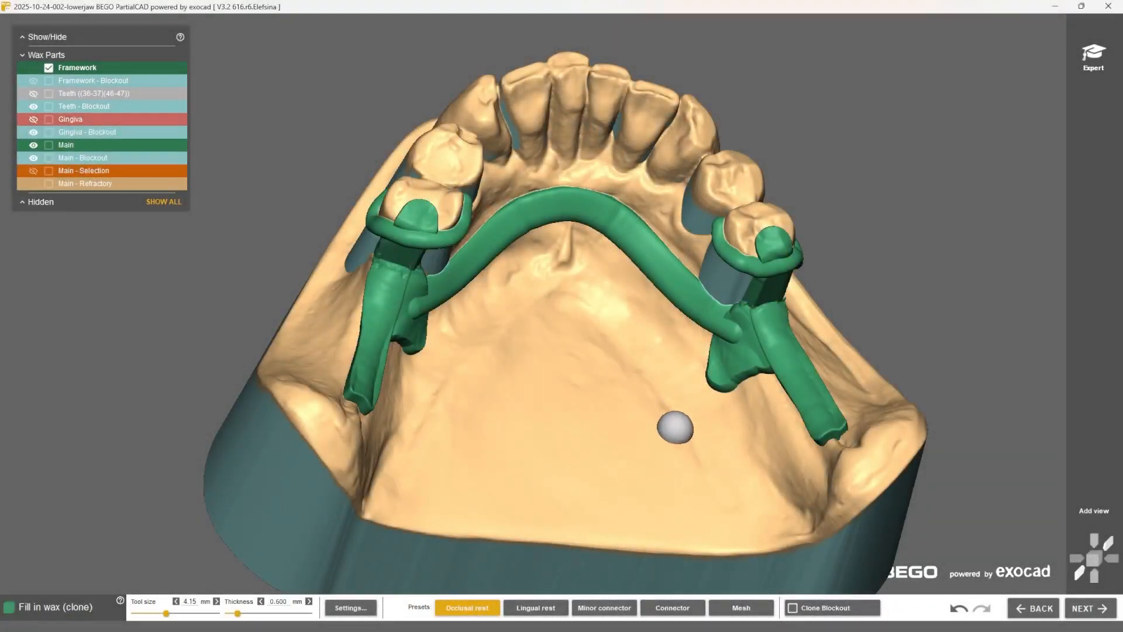
left_click(1092, 610)
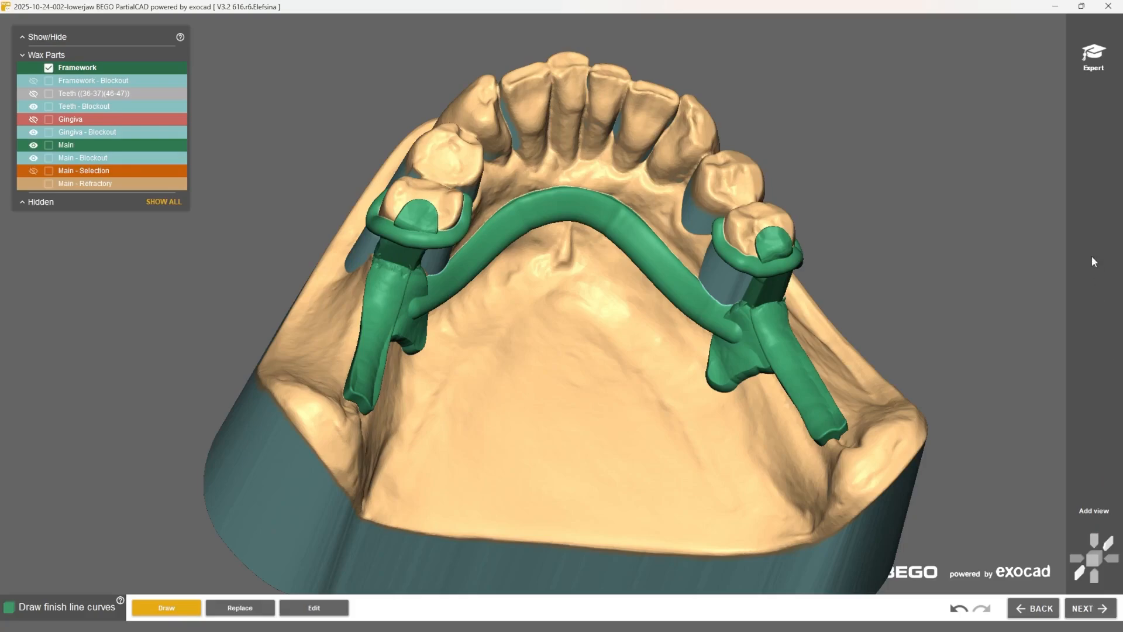
Step: Smooth the framework's clasps, occlusal rests and connectors in expert mode, using wax tool sizes of 3.75 mm and 4.75 mm
left_click(1093, 58)
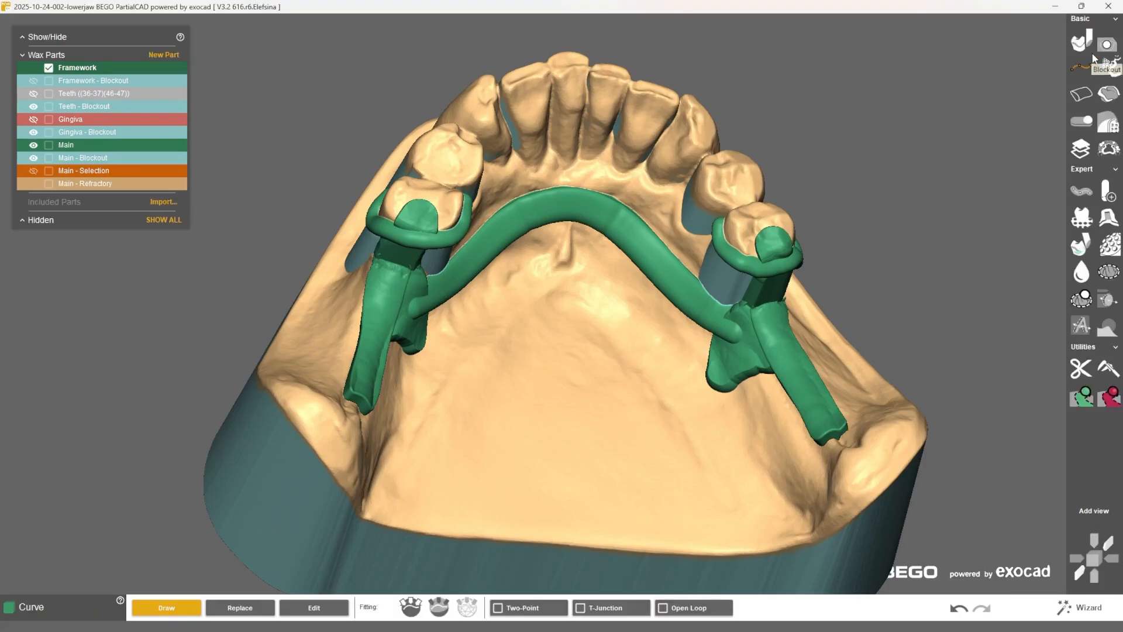
left_click(1106, 45)
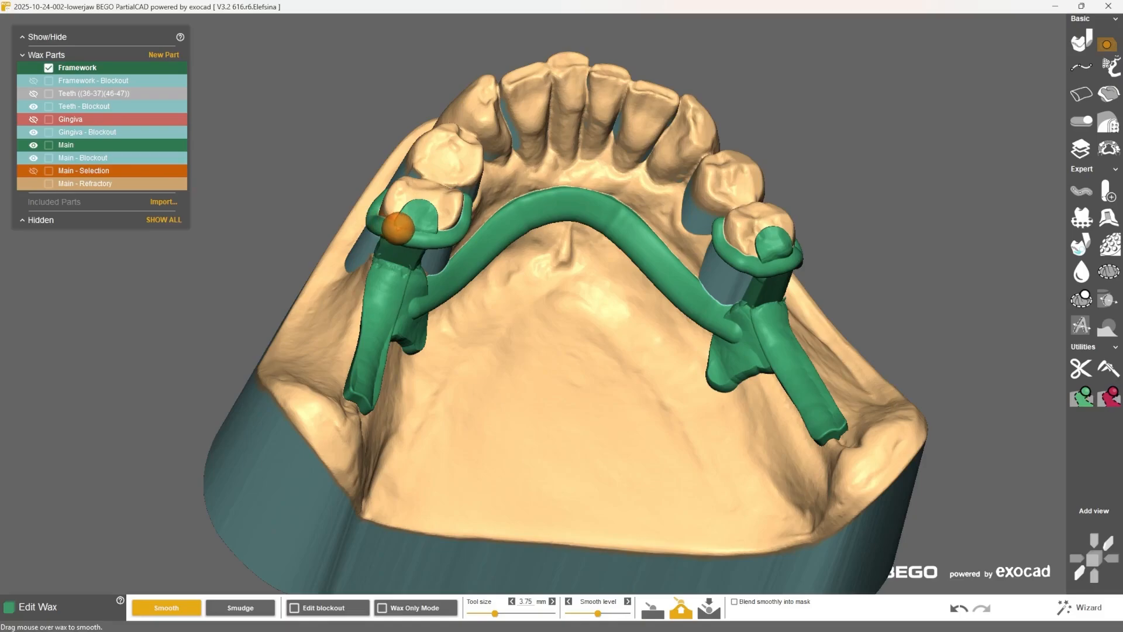
mouse_move(403, 228)
left_mouse_down()
mouse_move(443, 233)
mouse_move(416, 238)
mouse_move(415, 218)
mouse_move(430, 216)
left_mouse_up()
right_click_drag(759, 233, 726, 224)
left_click_drag(760, 244, 735, 252)
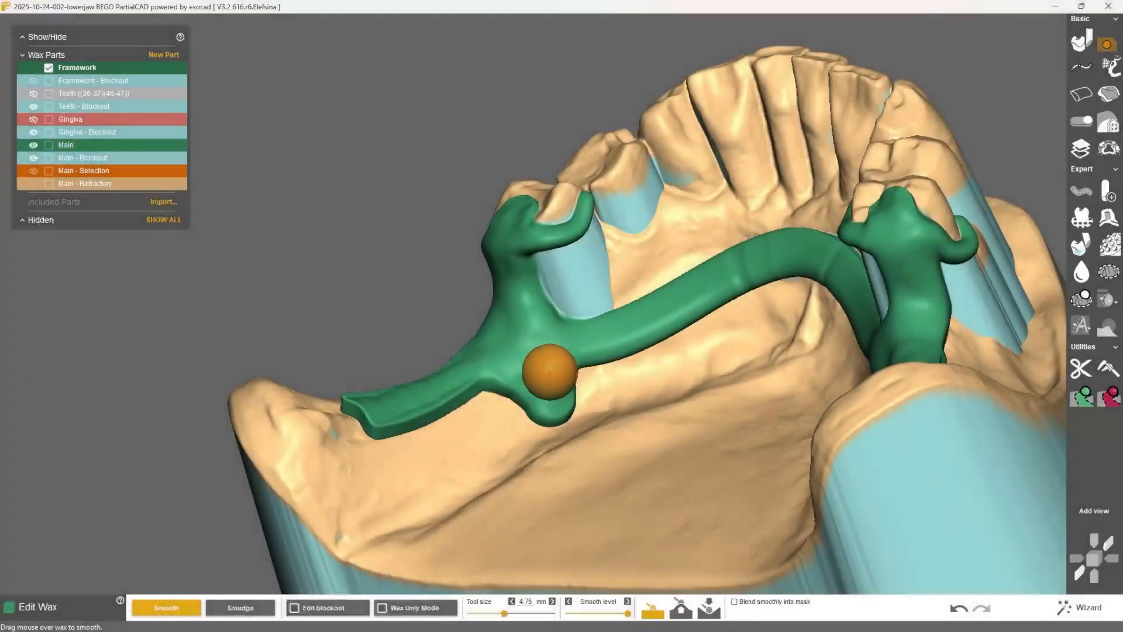
mouse_move(550, 372)
left_mouse_down()
mouse_move(521, 365)
mouse_move(542, 339)
mouse_move(538, 322)
mouse_move(519, 313)
mouse_move(558, 368)
left_mouse_up()
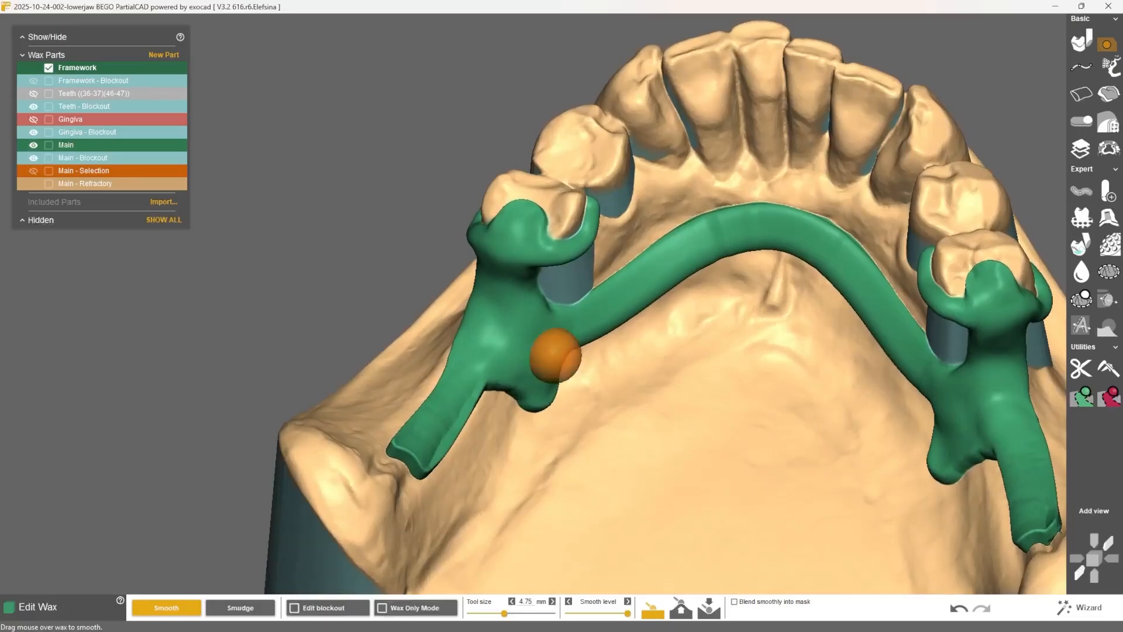
mouse_move(555, 355)
left_mouse_down()
mouse_move(499, 275)
mouse_move(514, 226)
mouse_move(494, 271)
left_mouse_up()
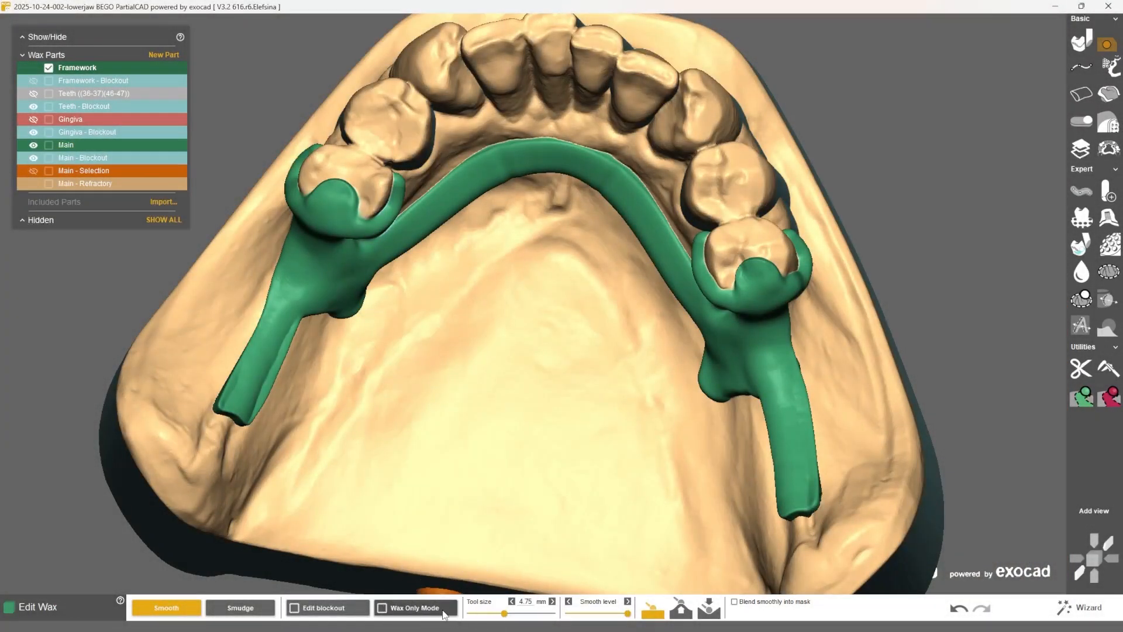
Step: Smooth the clasp, connector and bar transitions with a 4.75 mm tool in Wax Only Mode, and turn the model display back on
left_click(442, 613)
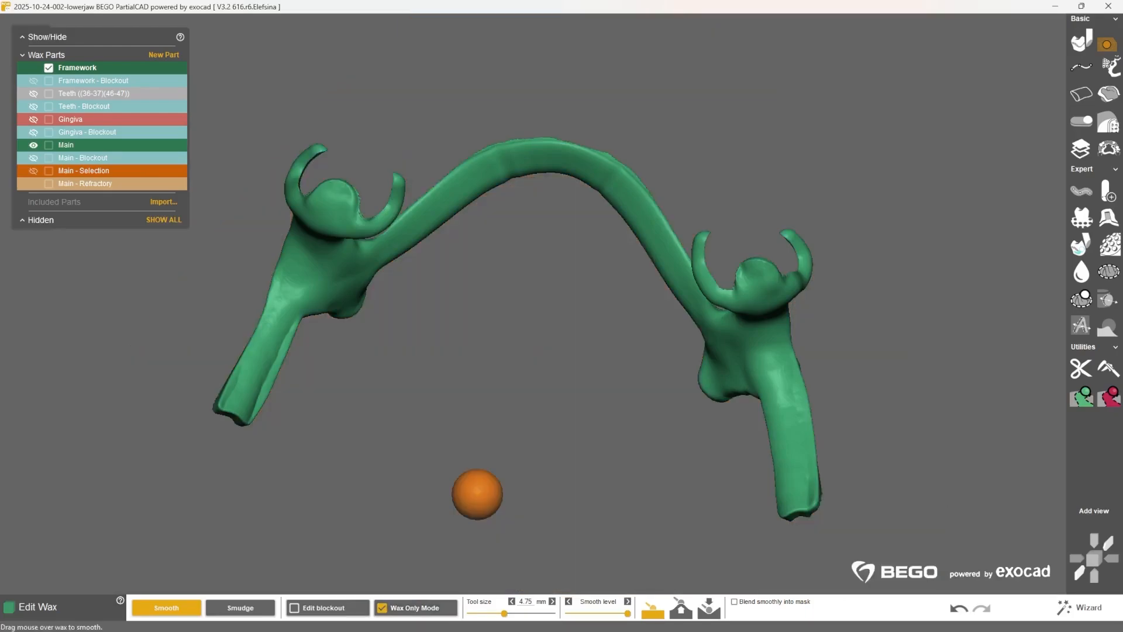
right_click_drag(383, 290, 432, 291)
scroll(404, 291, "down", 5, "shift")
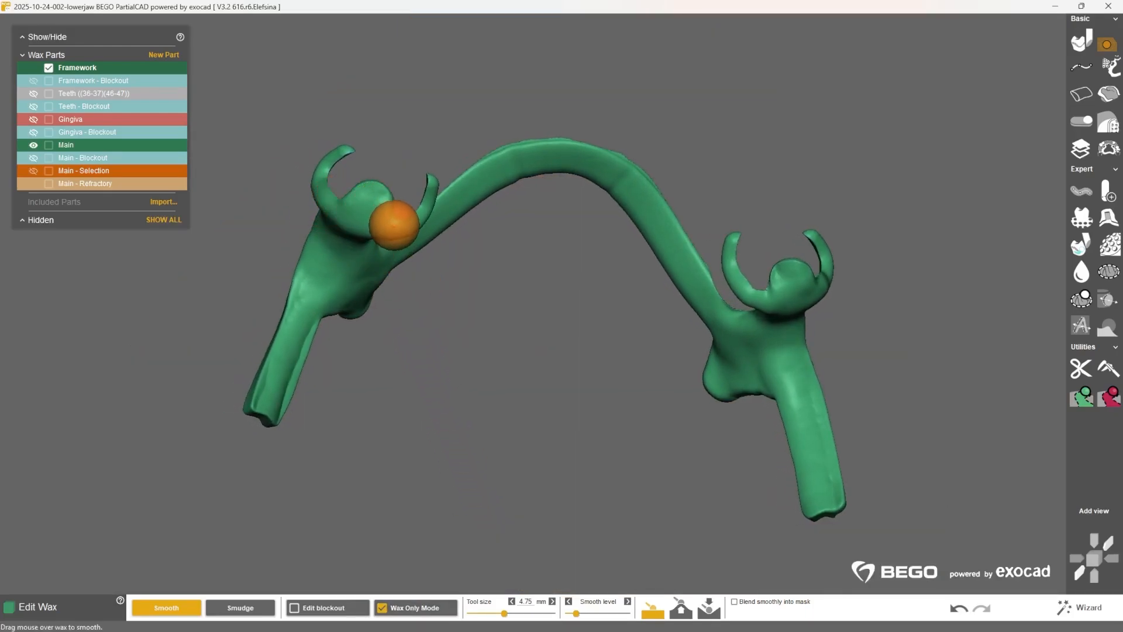
middle_click_drag(390, 246, 545, 315)
right_click_drag(550, 356, 514, 307)
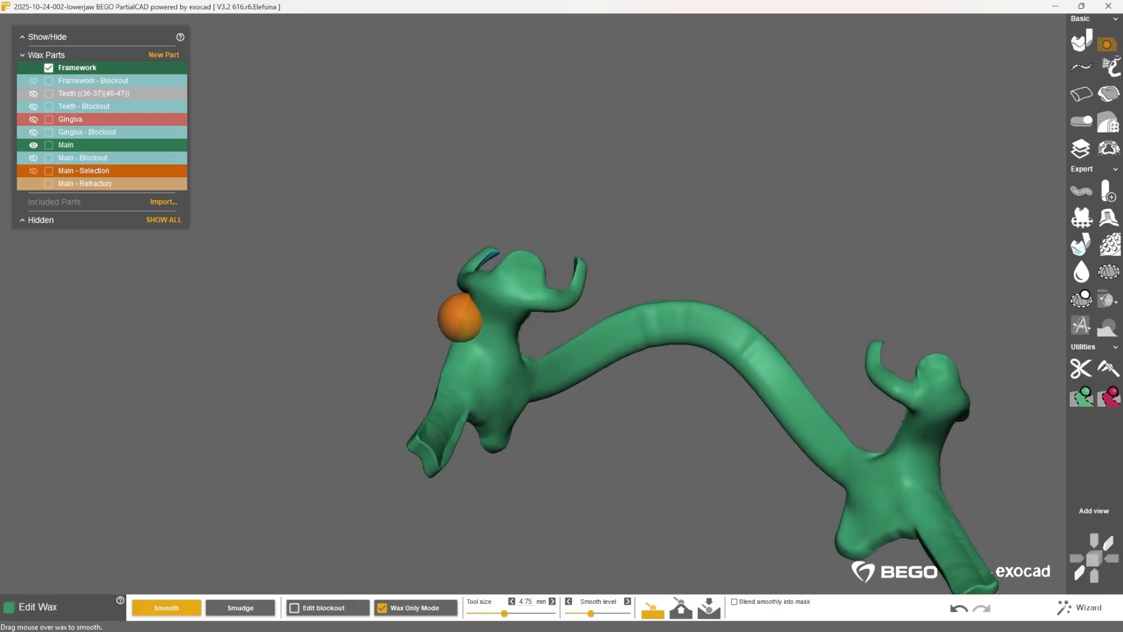
scroll(460, 317, "up", 2)
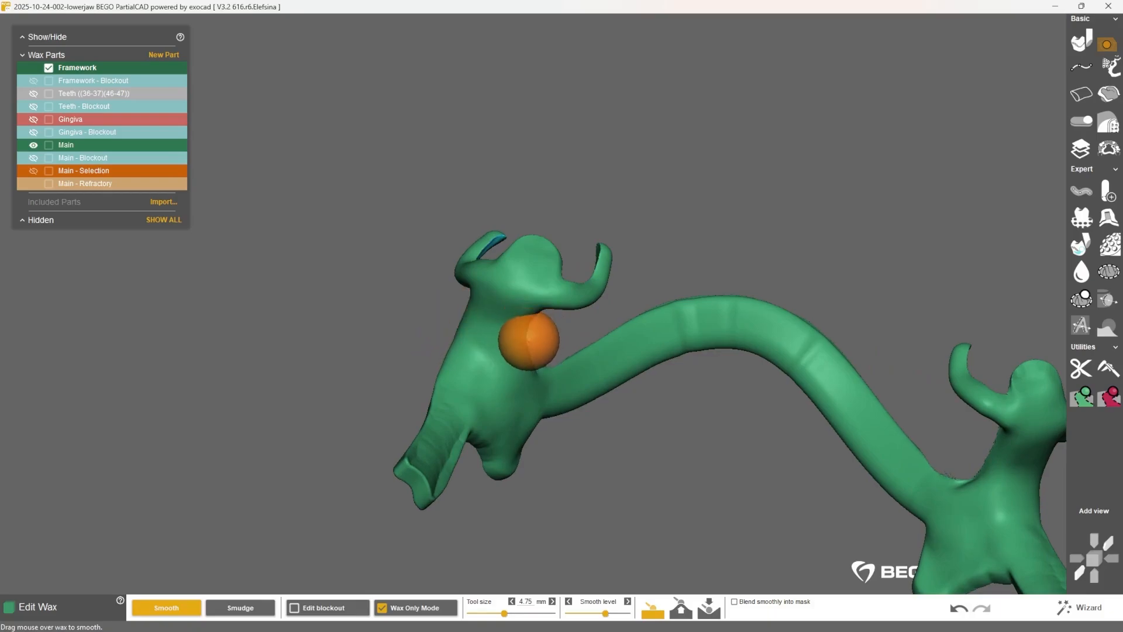
right_click_drag(529, 340, 494, 325)
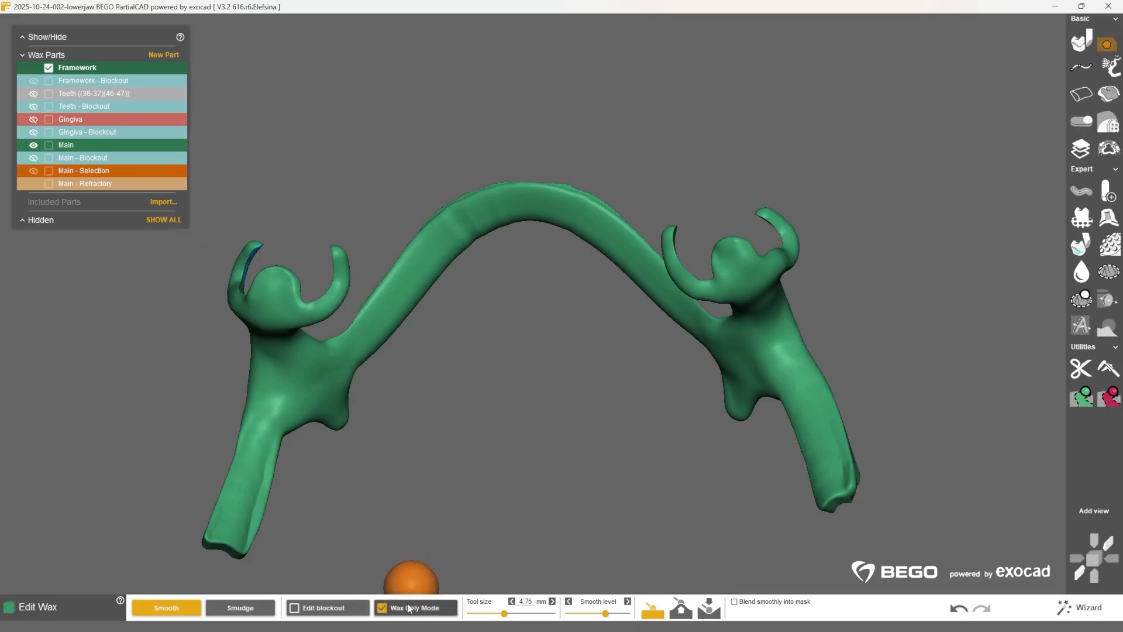
left_click(409, 606)
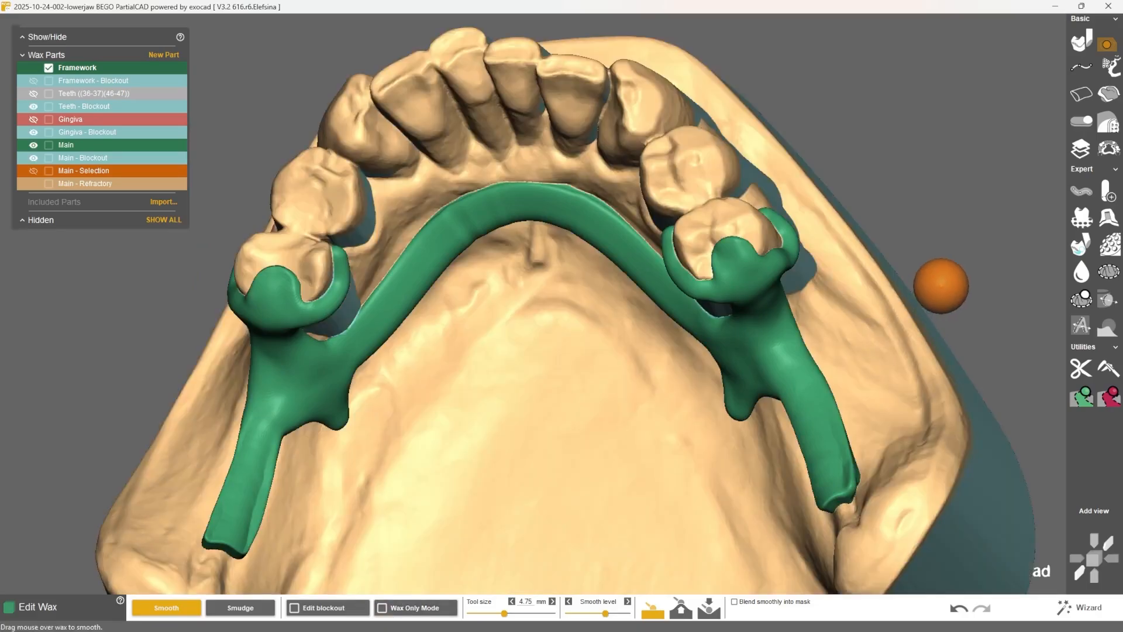
Step: Show the teeth and add a post 4.25 mm long and 2.00 mm thick inside one first molar, using all visible surfaces
left_click(1106, 193)
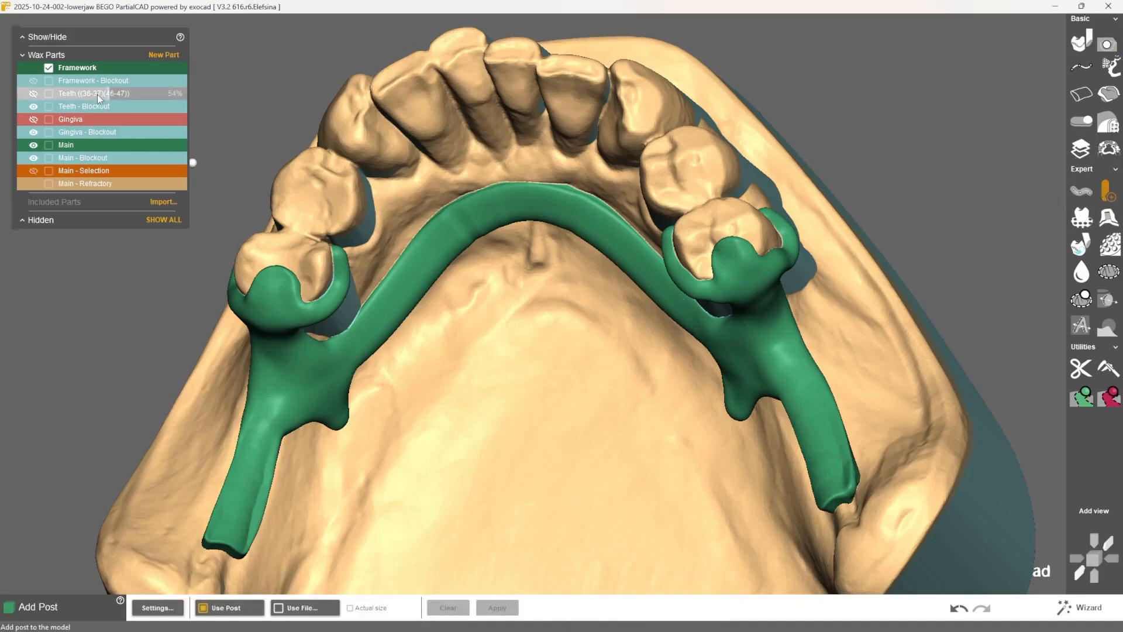
left_click(34, 93)
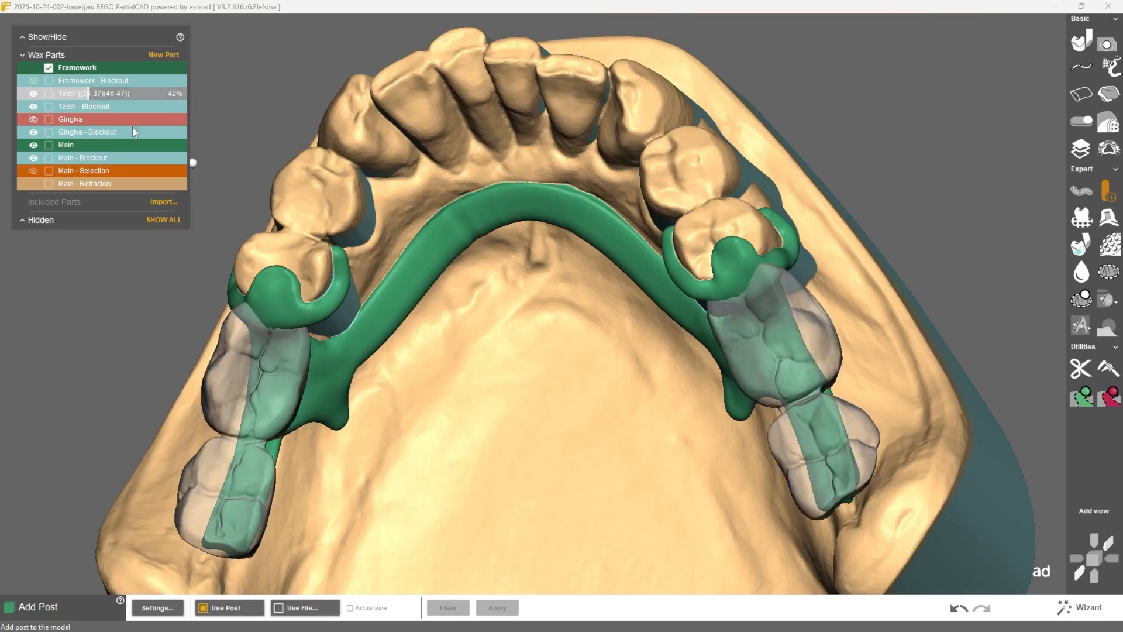
left_click(171, 611)
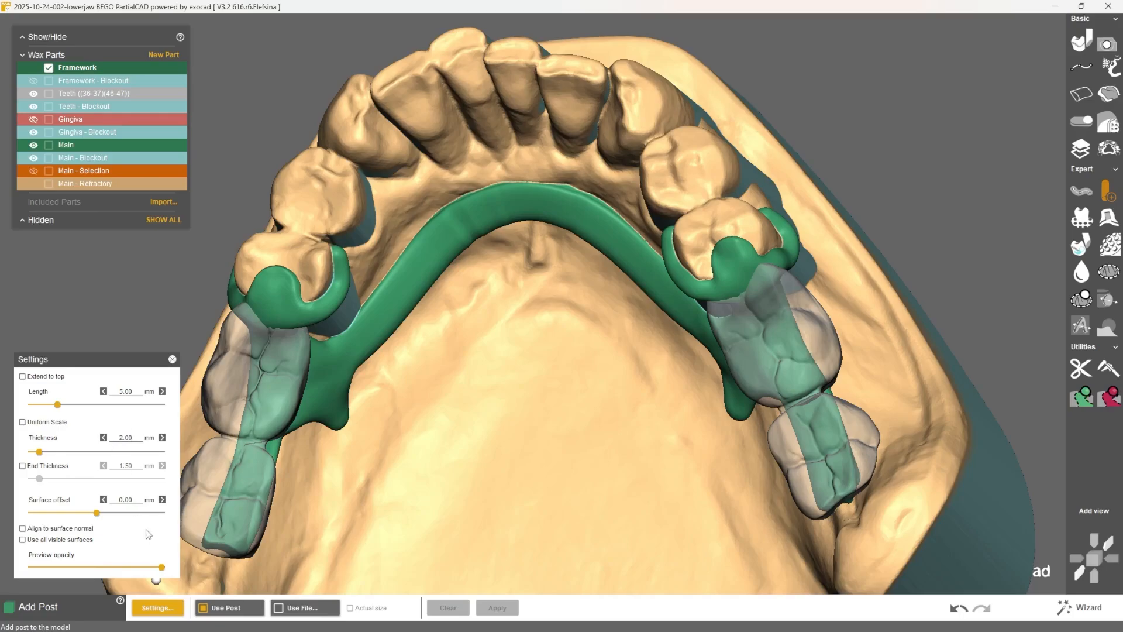
mouse_move(290, 384)
right_mouse_down()
mouse_move(271, 390)
mouse_move(305, 422)
mouse_move(164, 407)
right_mouse_up()
left_click(266, 378)
left_click(263, 375)
right_click_drag(302, 414, 278, 413)
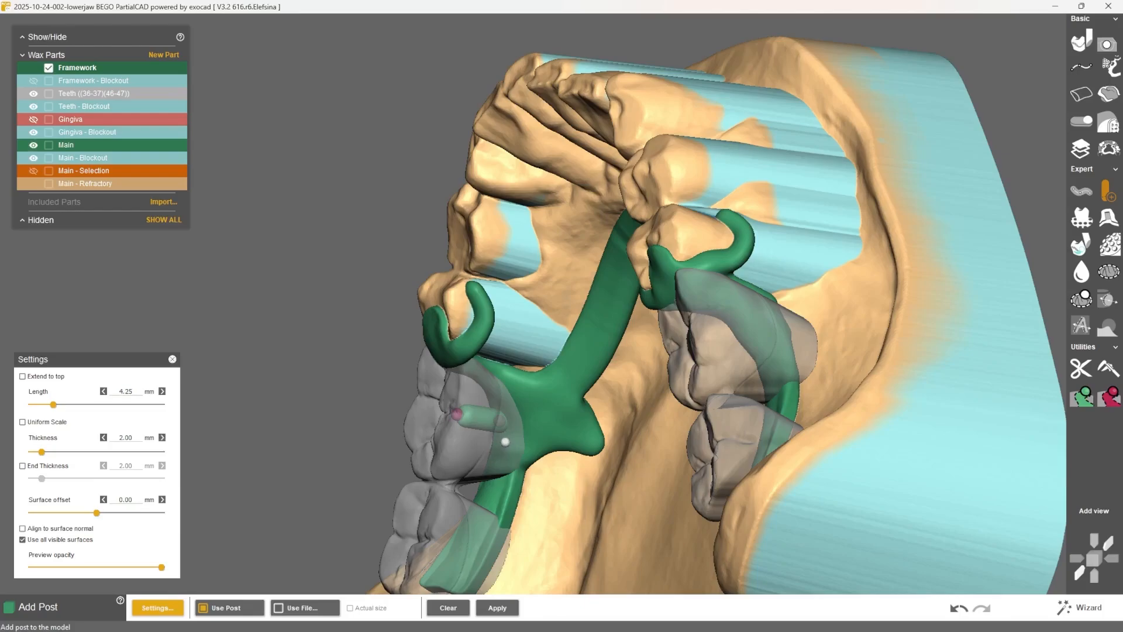
right_click_drag(278, 413, 446, 398)
left_click(497, 608)
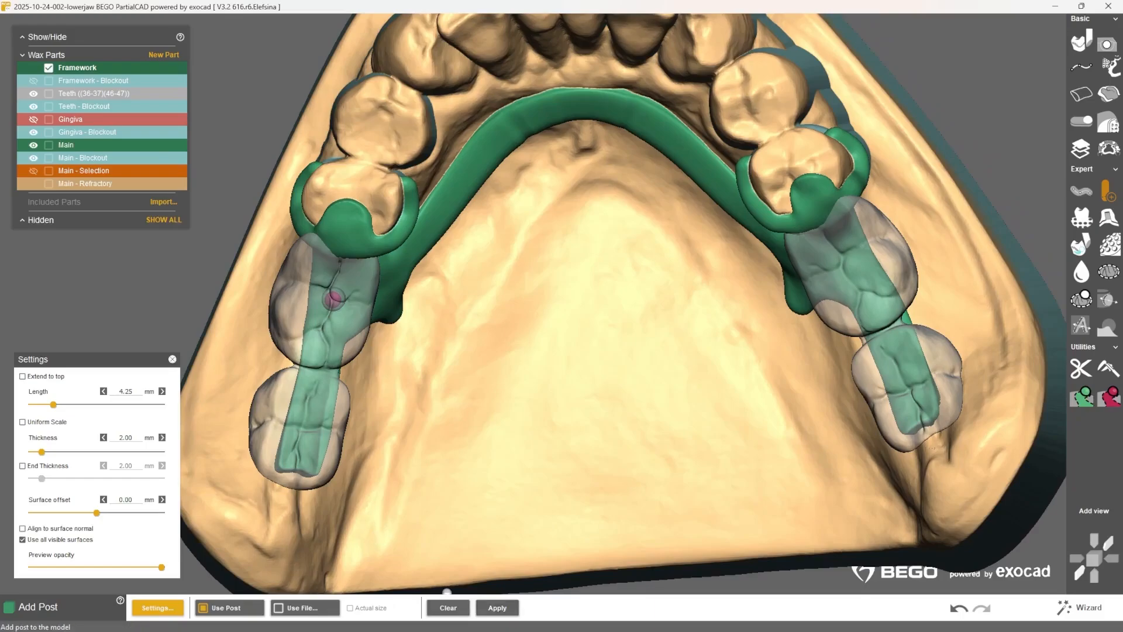
Step: Add 2.00 mm thick posts inside the remaining three molars, with a 4.25 mm length for the second molar on the same side
left_click(311, 419)
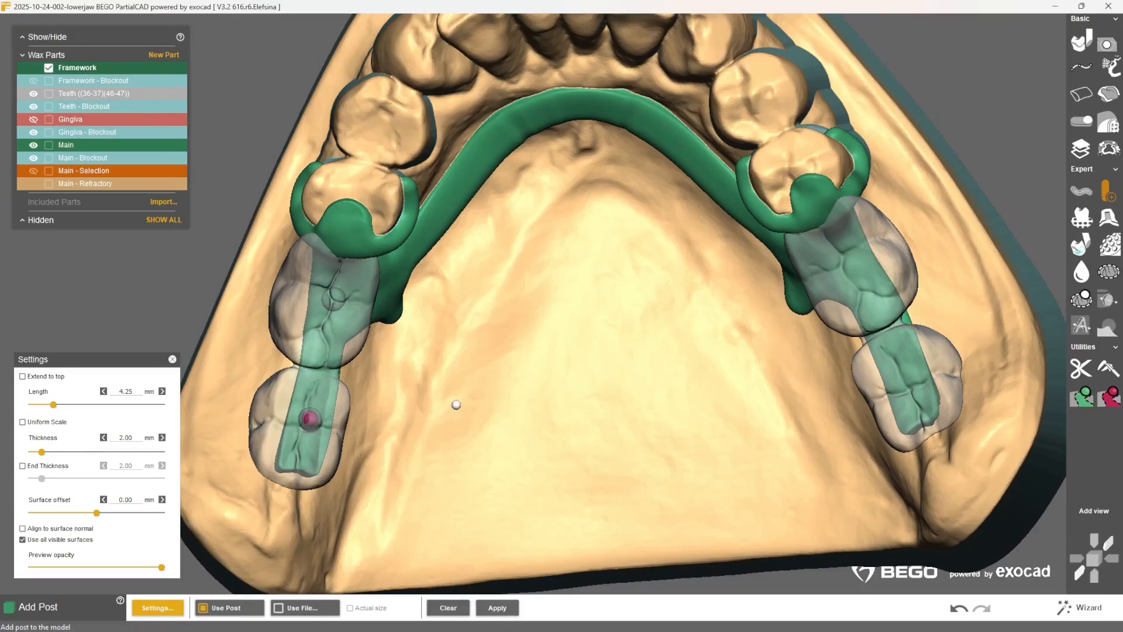
right_click_drag(585, 351, 587, 348)
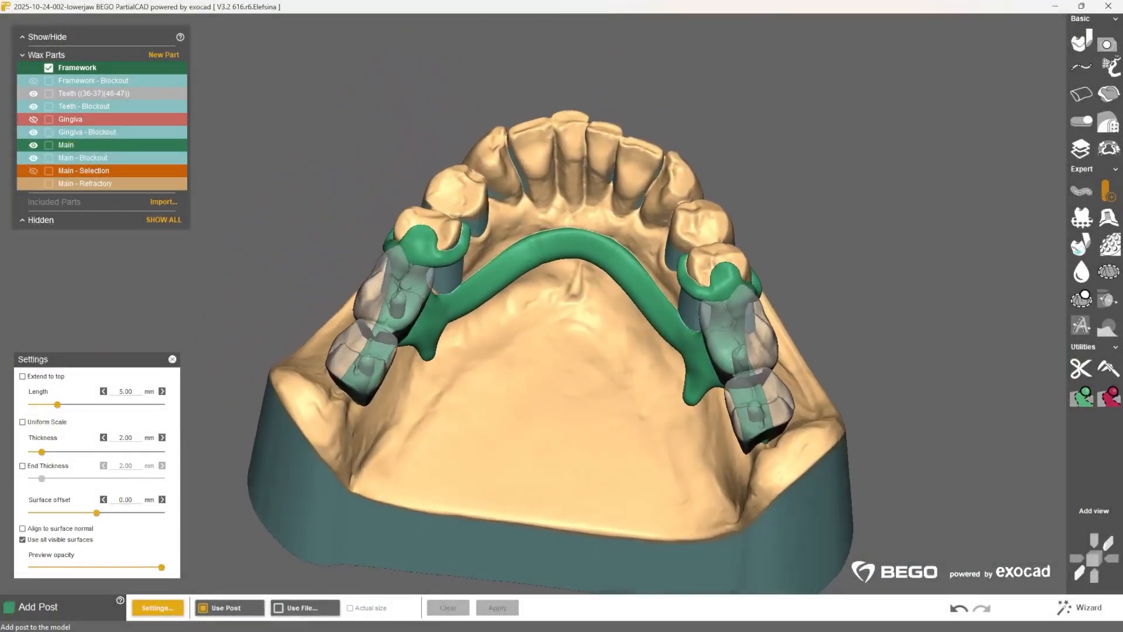
right_click_drag(562, 351, 562, 459)
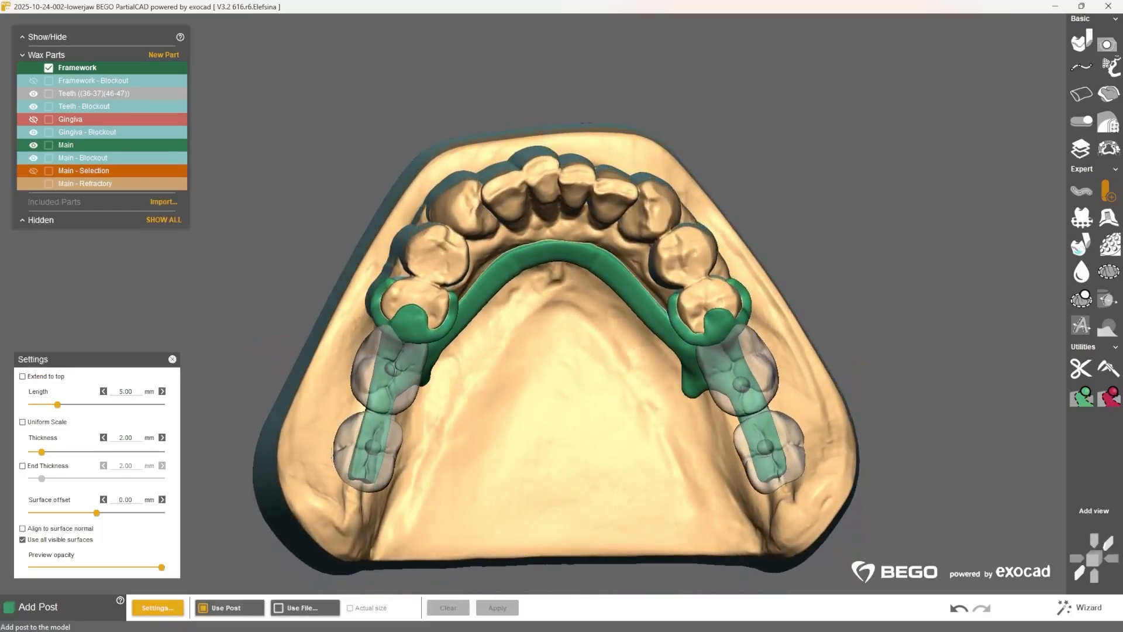
left_click(1087, 616)
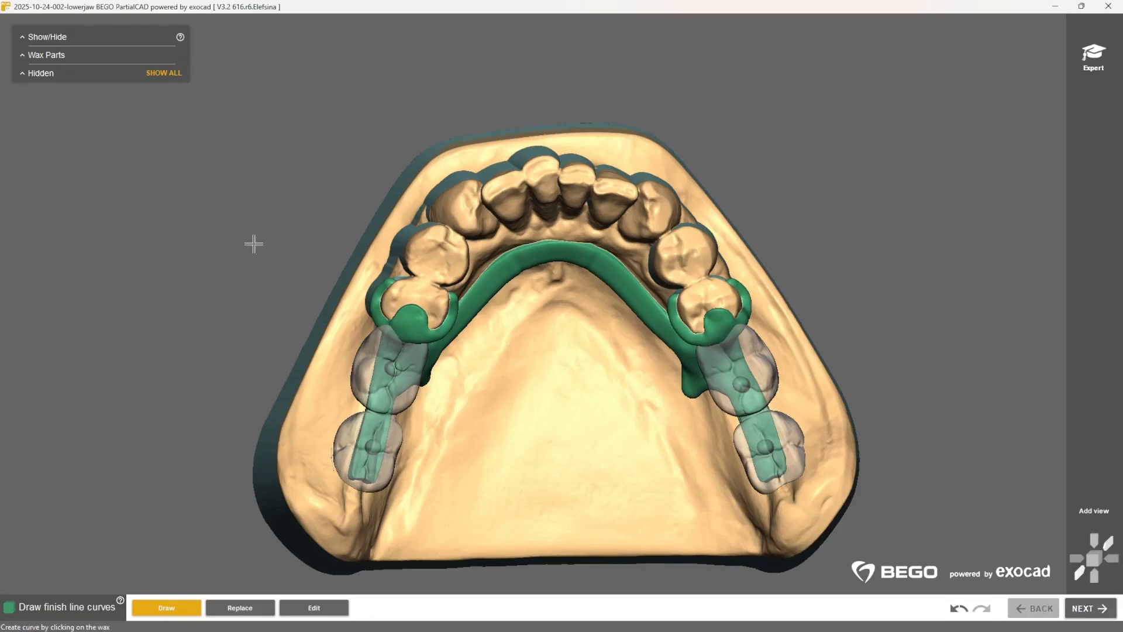
Step: Show the gingiva and draw finish line curves along its lingual edge where the bar meets the mesh on both sides
left_click(20, 55)
left_click_drag(66, 120, 104, 120)
right_click_drag(556, 363, 378, 323)
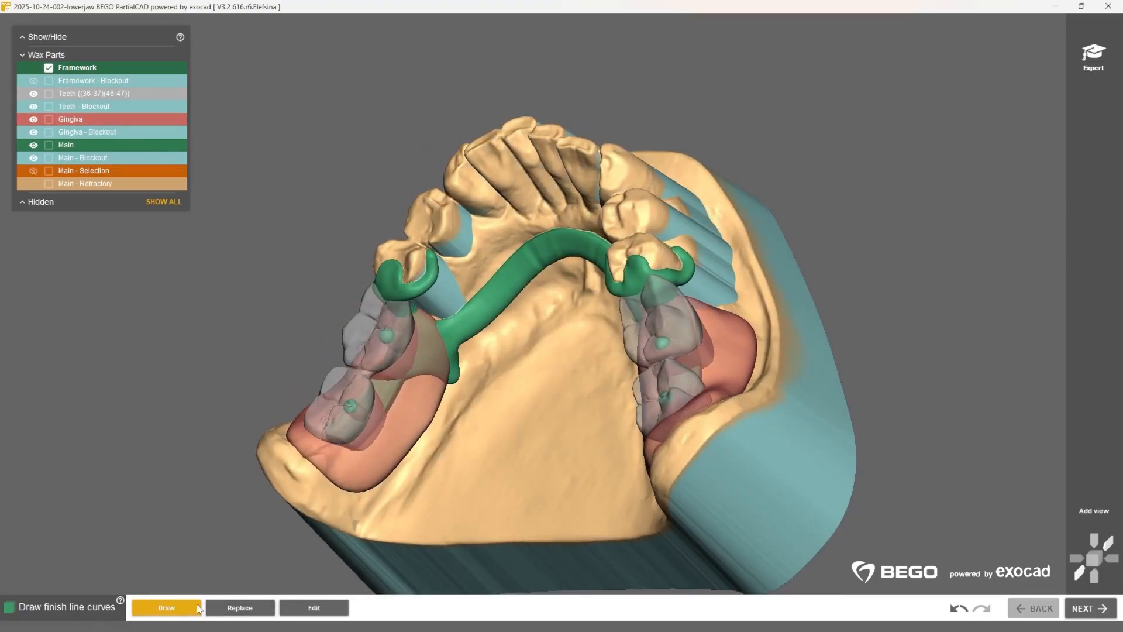
scroll(421, 334, "up", 2)
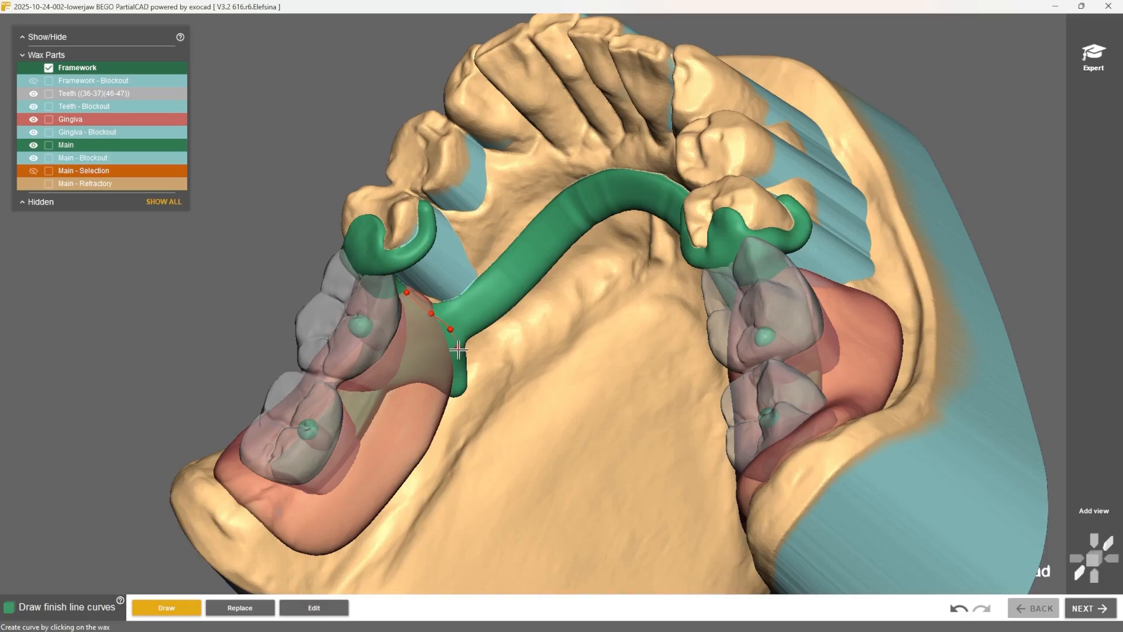
middle_click(648, 344)
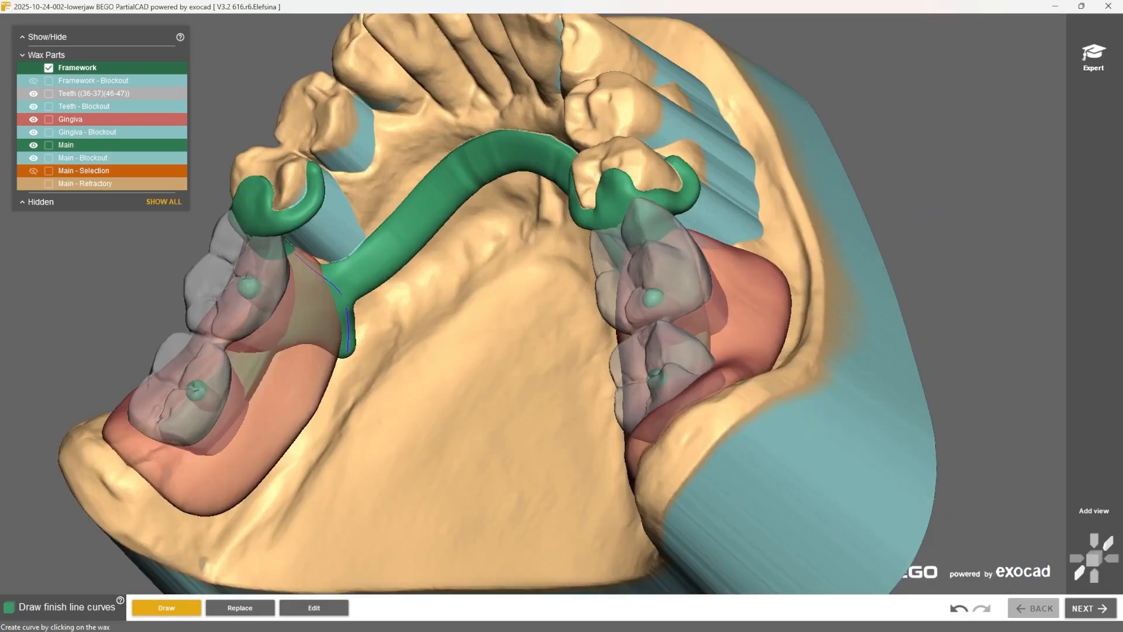
right_click_drag(421, 327, 718, 290)
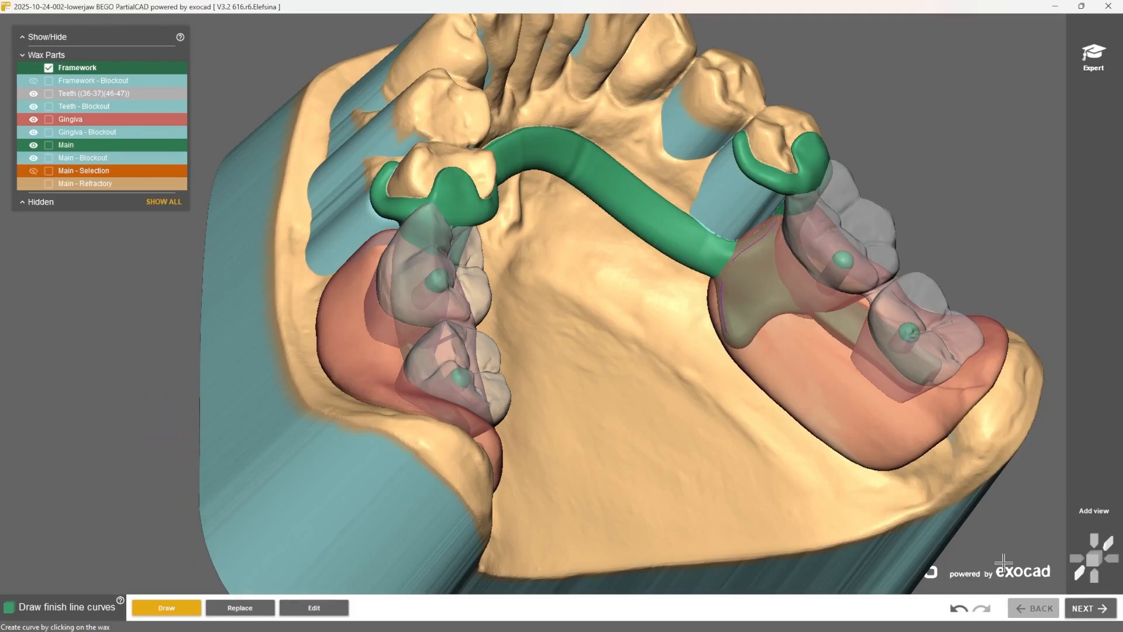
Step: Form both finish lines with the BEGO Abschlussleiste Profil A profile, adjust the profile direction and apply them to the framework
left_click(1089, 608)
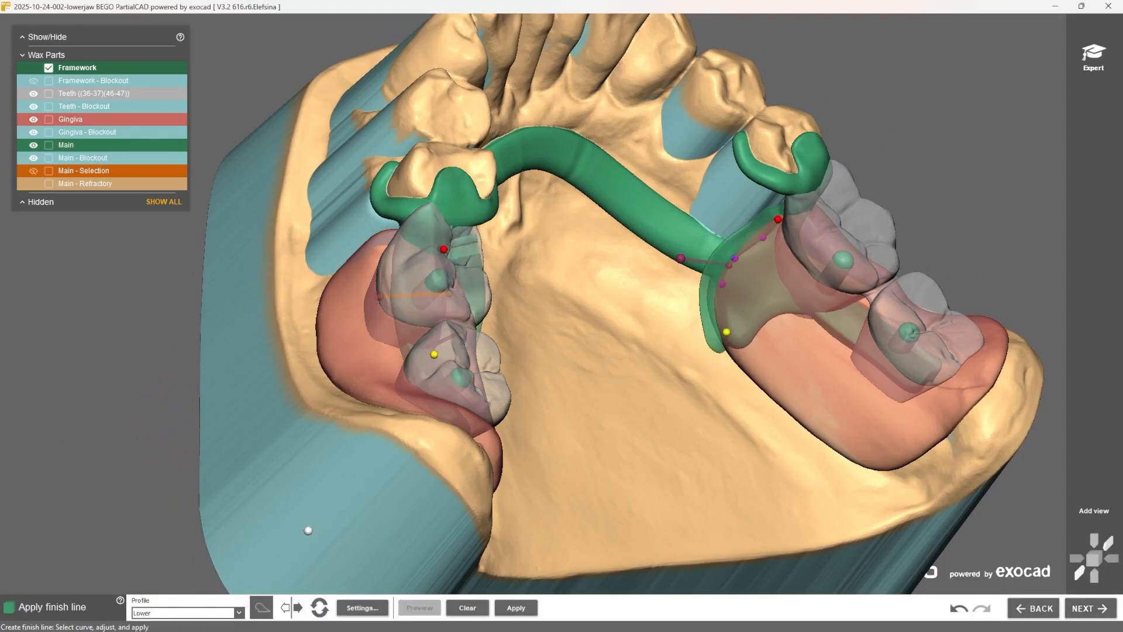
left_click(240, 613)
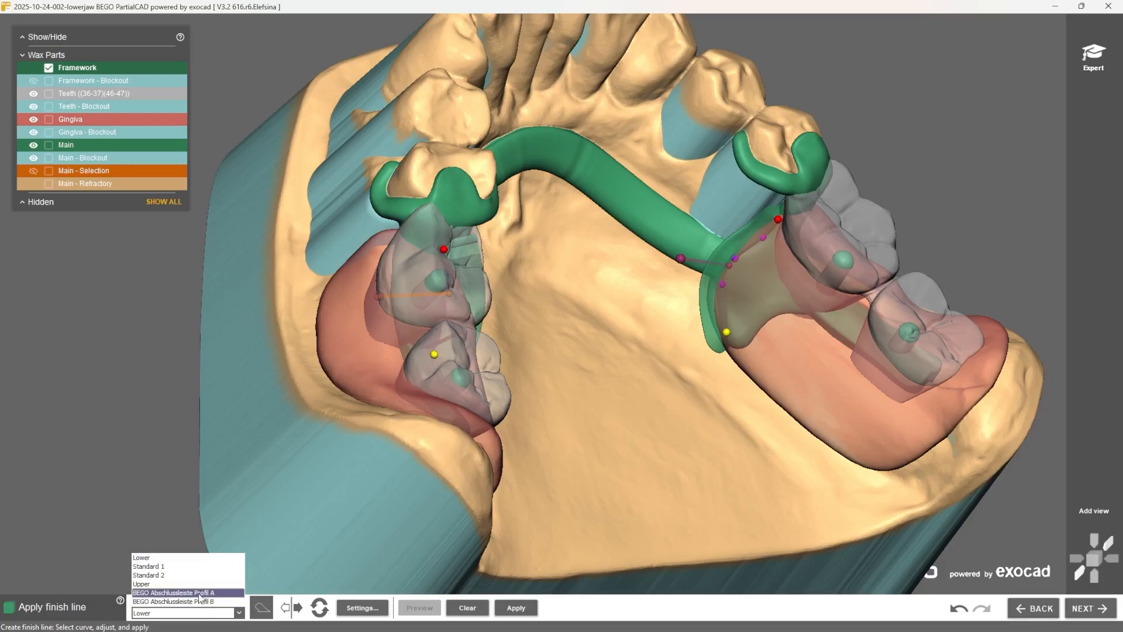
left_click(199, 593)
right_click_drag(436, 276, 332, 378)
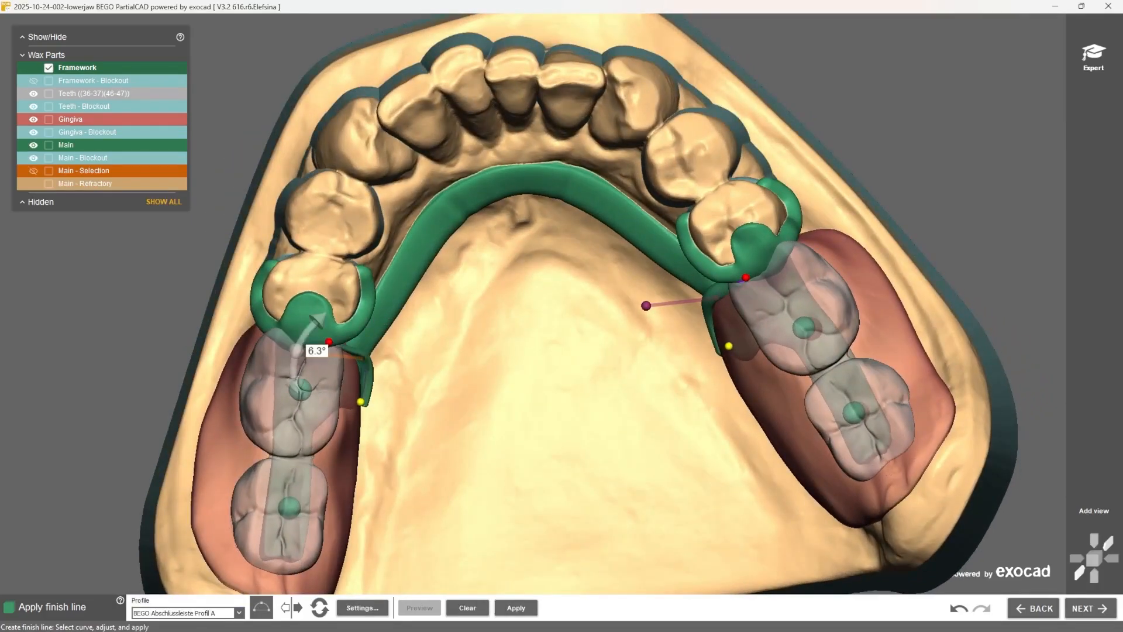
left_click_drag(296, 351, 325, 314)
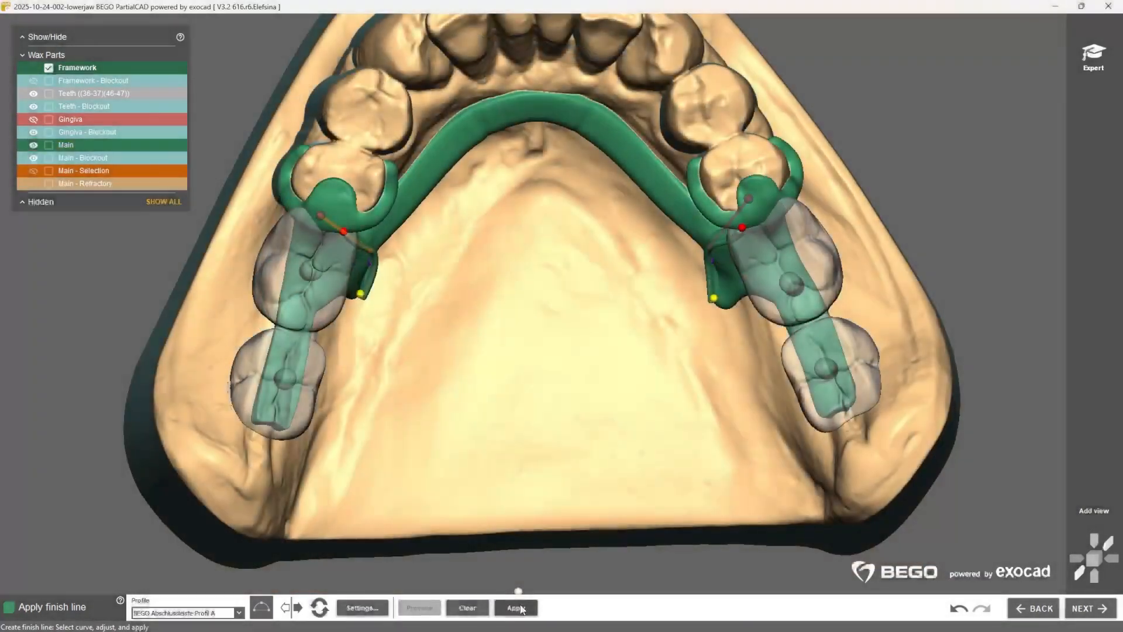
left_click(516, 607)
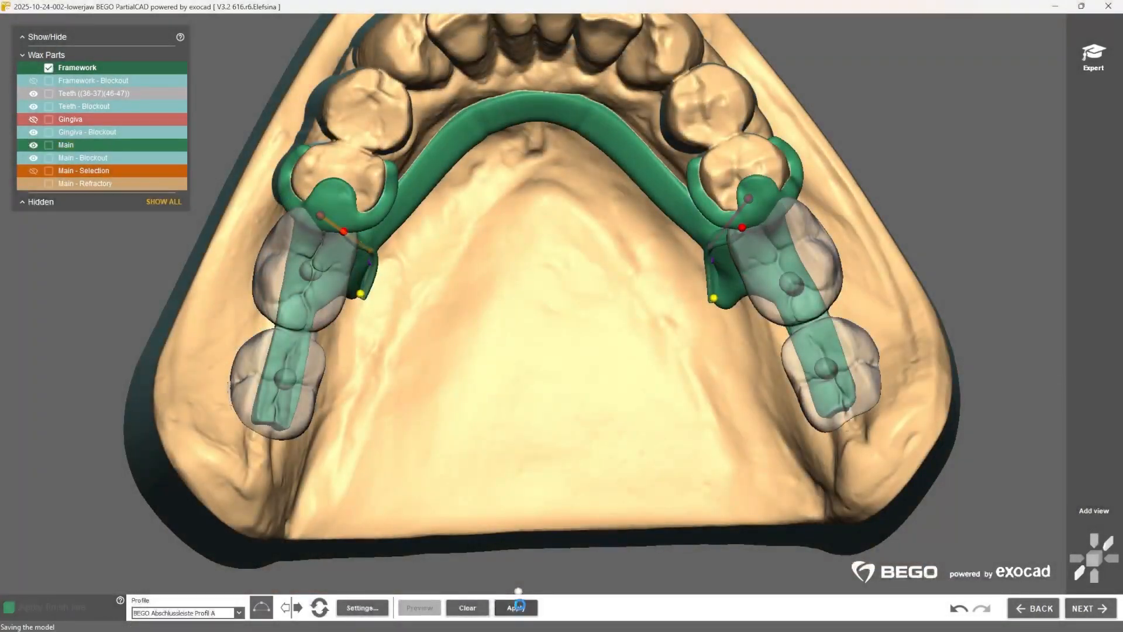
Step: Smooth the wax around the finish lines on both sides with a 3.50 mm tool and proceed to assembling the parts
left_click(1087, 611)
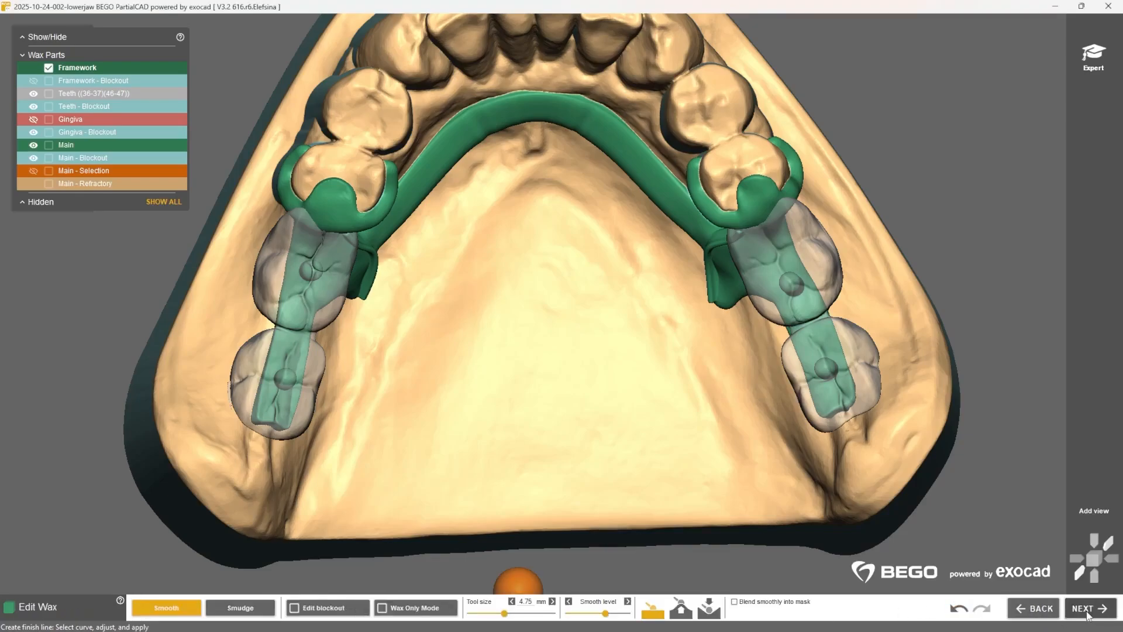
left_click(681, 609)
right_click_drag(731, 223, 772, 190)
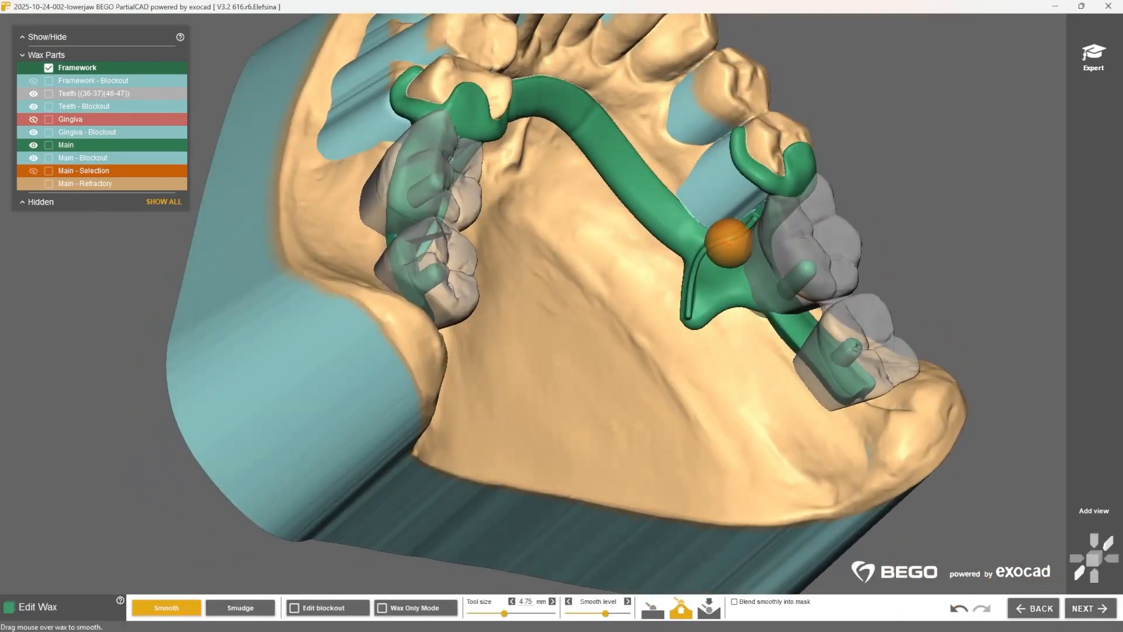
scroll(727, 244, "up", 4)
scroll(772, 193, "down", 3, "ctrl")
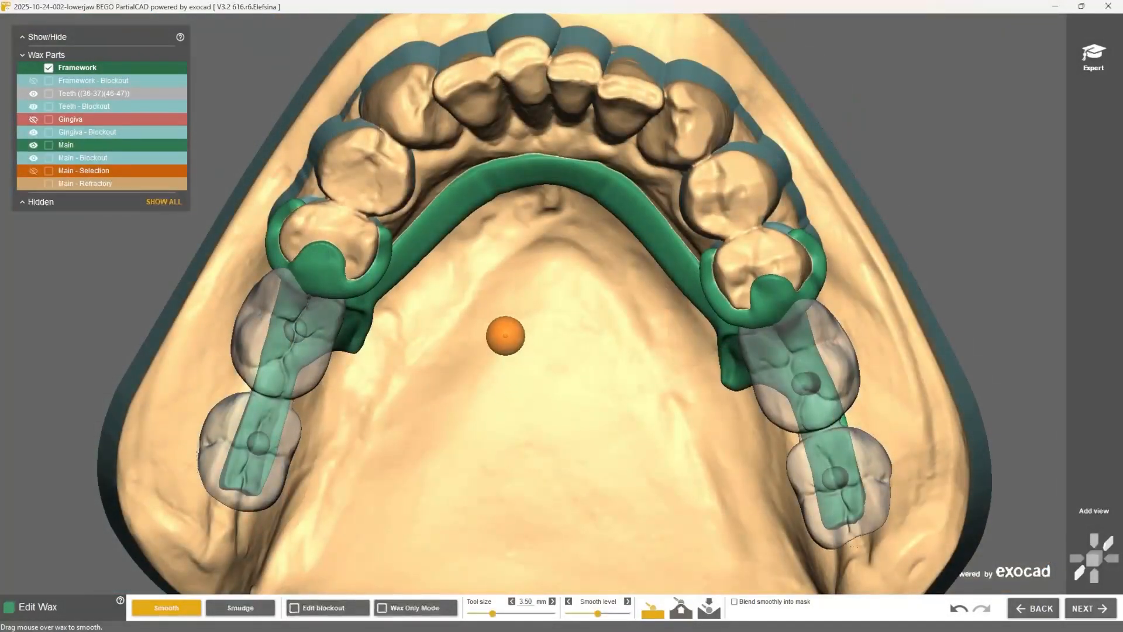
scroll(506, 336, "down", 3)
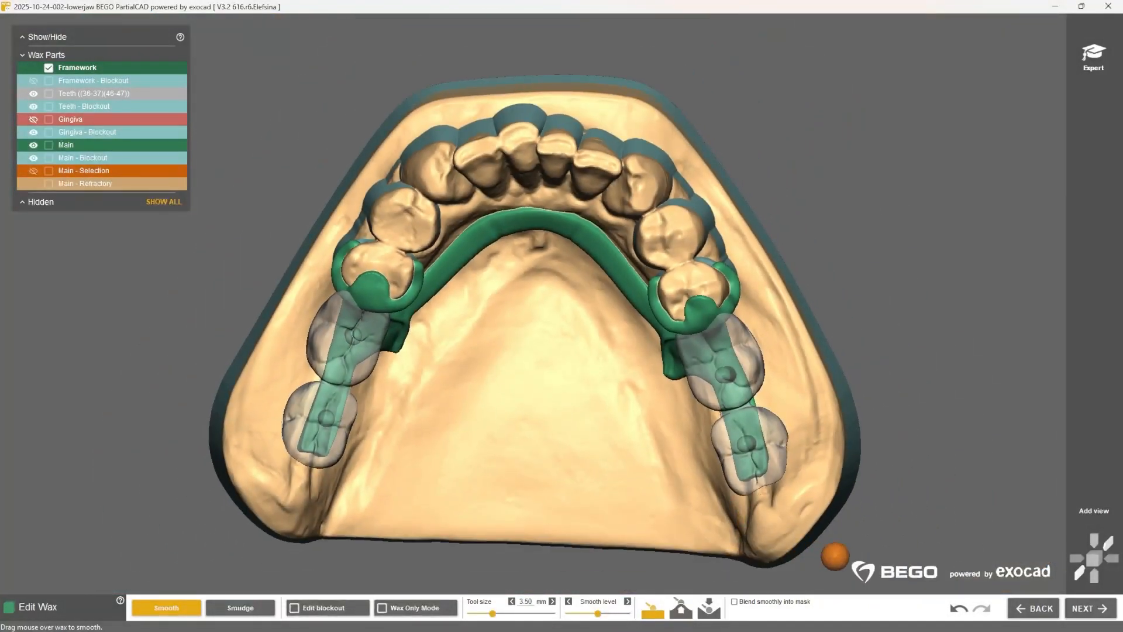
left_click(1079, 609)
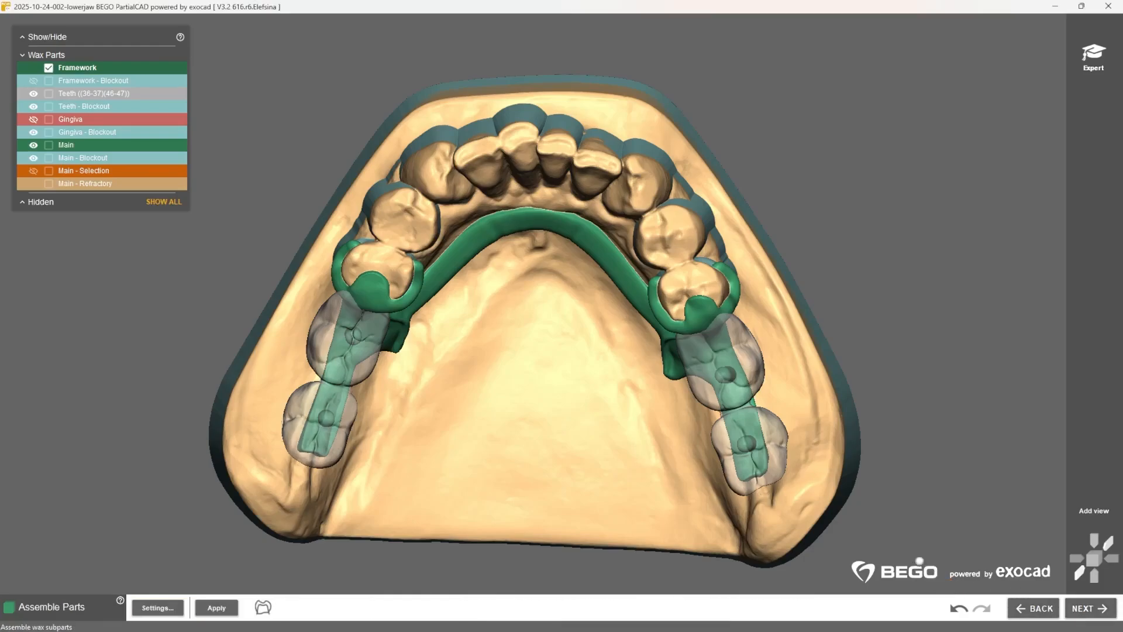
Step: Show the gingiva at full opacity and enter expert wax editing without assembling the parts
left_click_drag(91, 122, 192, 120)
right_click_drag(426, 293, 528, 294)
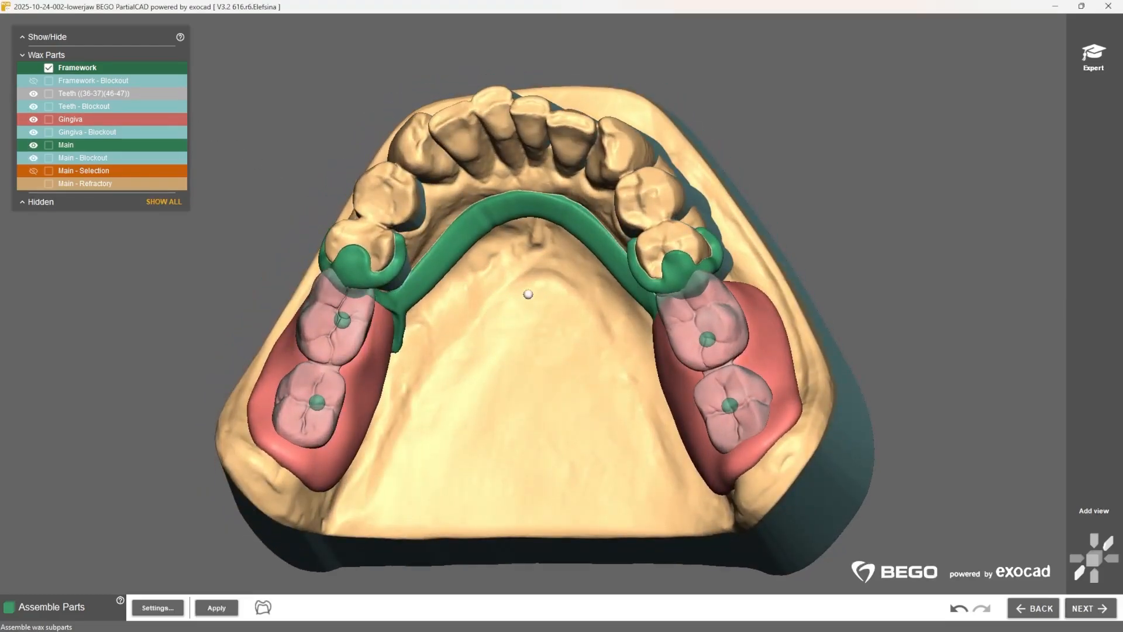
left_click(1098, 59)
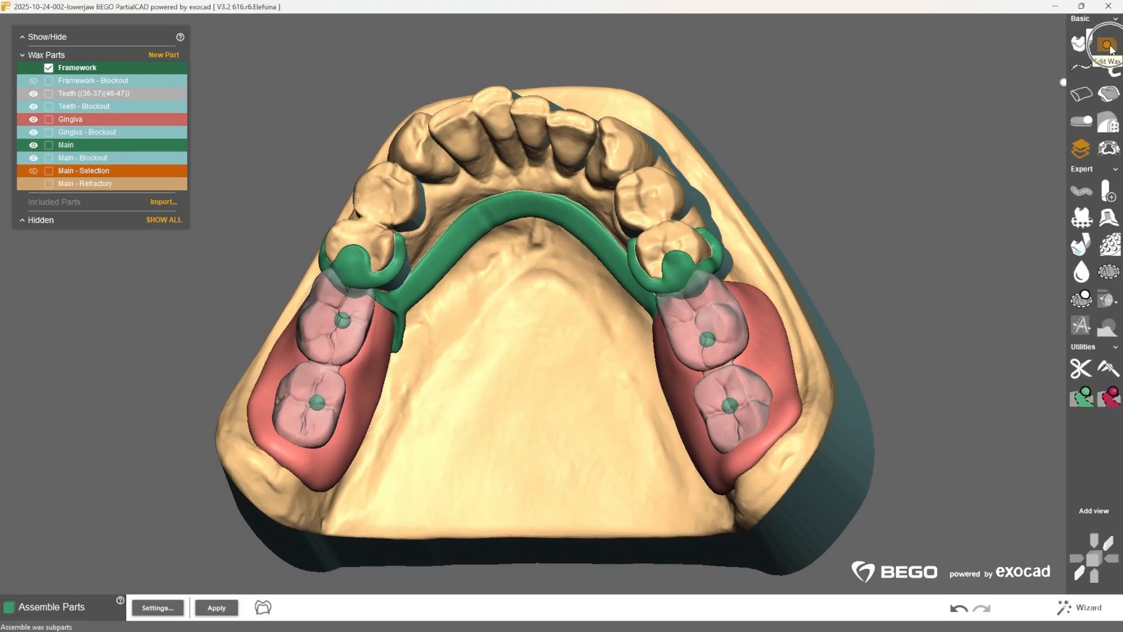
left_click(1109, 46)
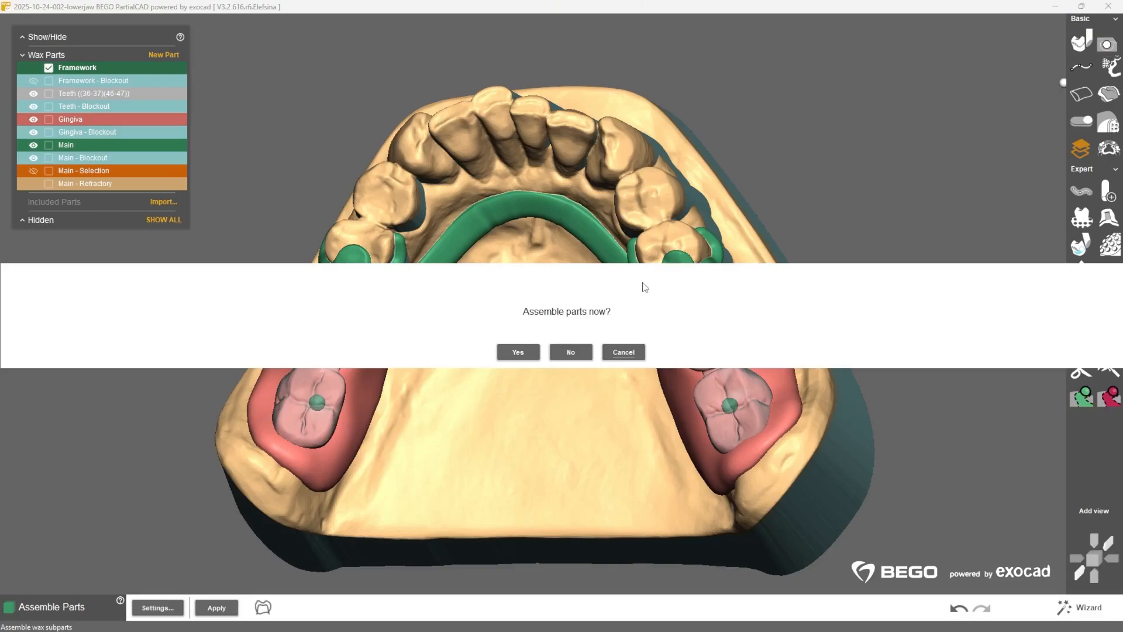
left_click(582, 347)
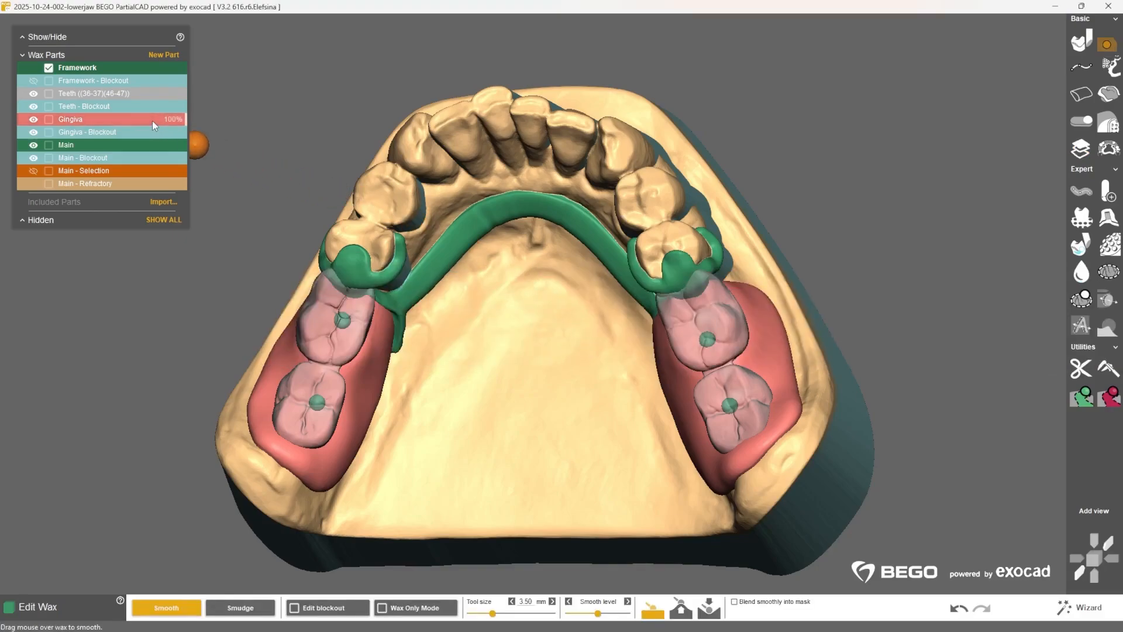
Step: Make the Gingiva part active for wax editing and show the Framework at full opacity again
right_click(154, 123)
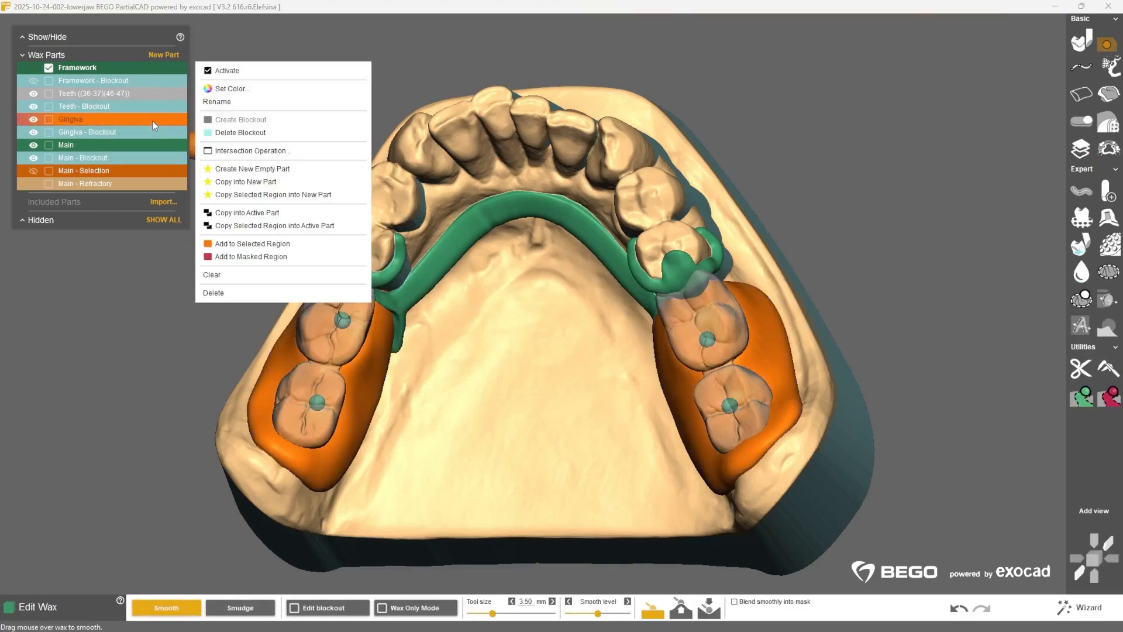
left_click(253, 71)
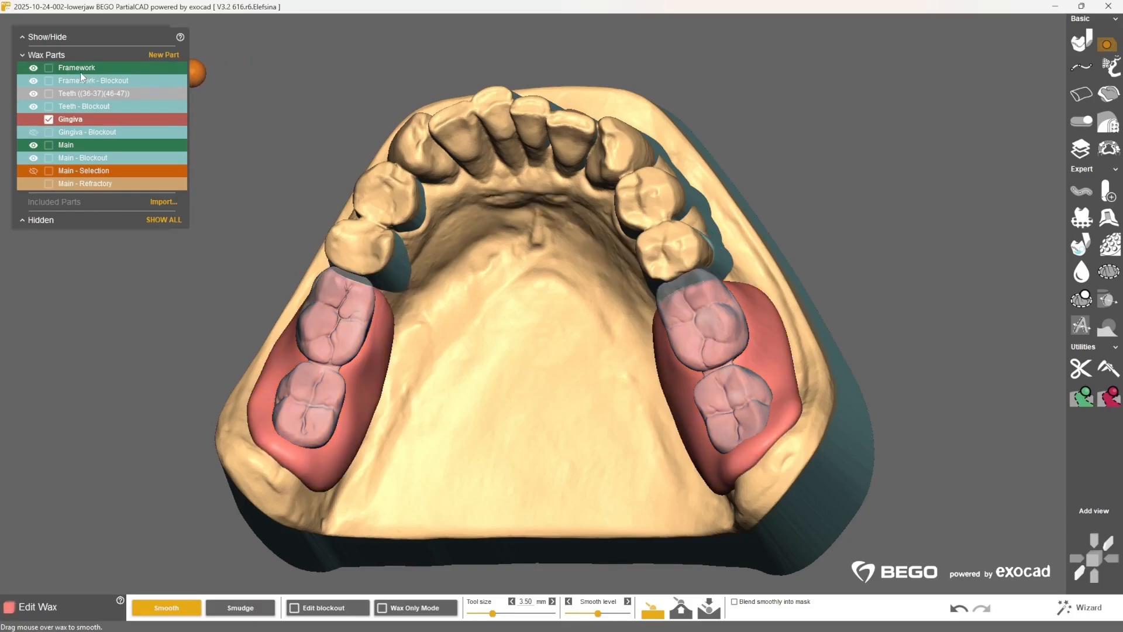
left_click_drag(83, 68, 196, 72)
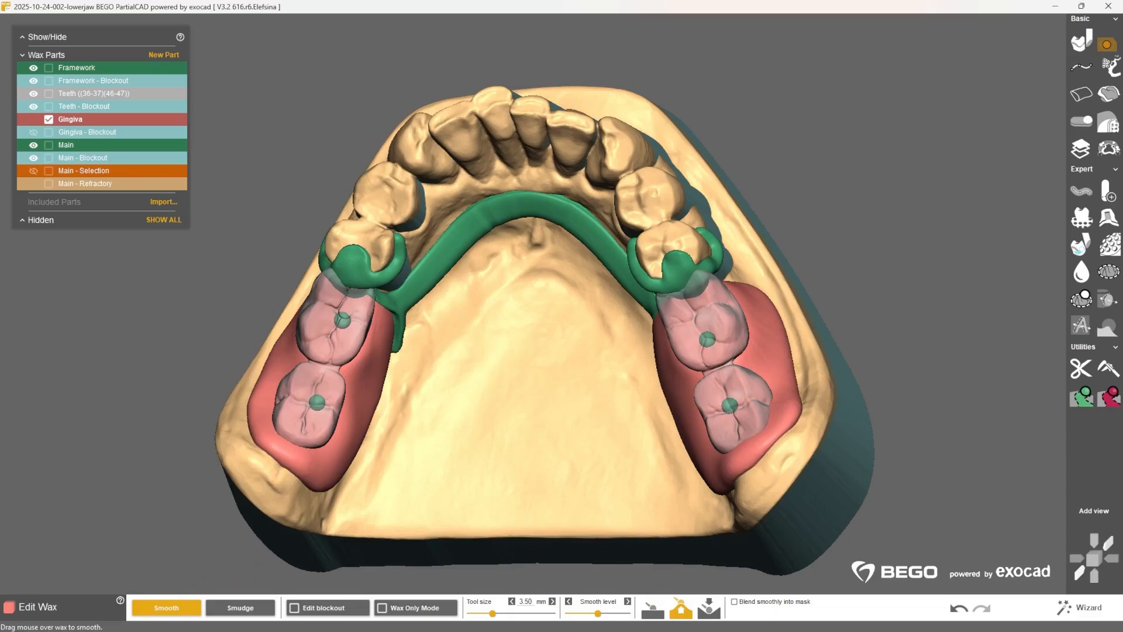
Step: Smooth the gingiva flush with the framework finish lines on both sides using a 4.75 mm tool and a raised smooth level
right_click_drag(450, 322, 381, 316)
scroll(382, 316, "up", 5)
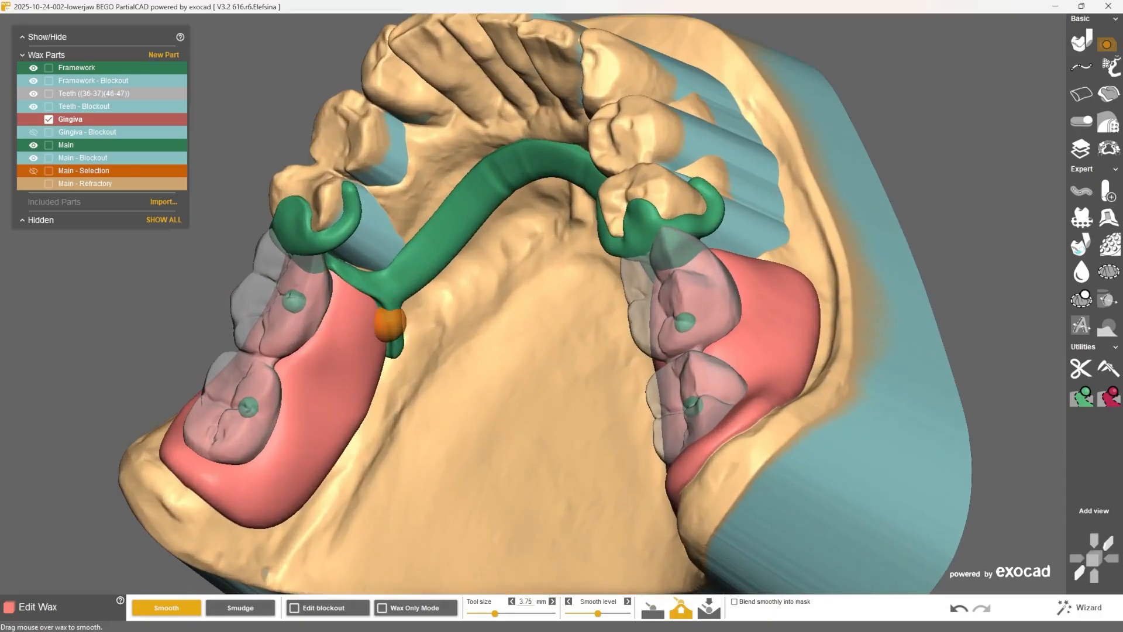
scroll(378, 310, "up", 5, "ctrl")
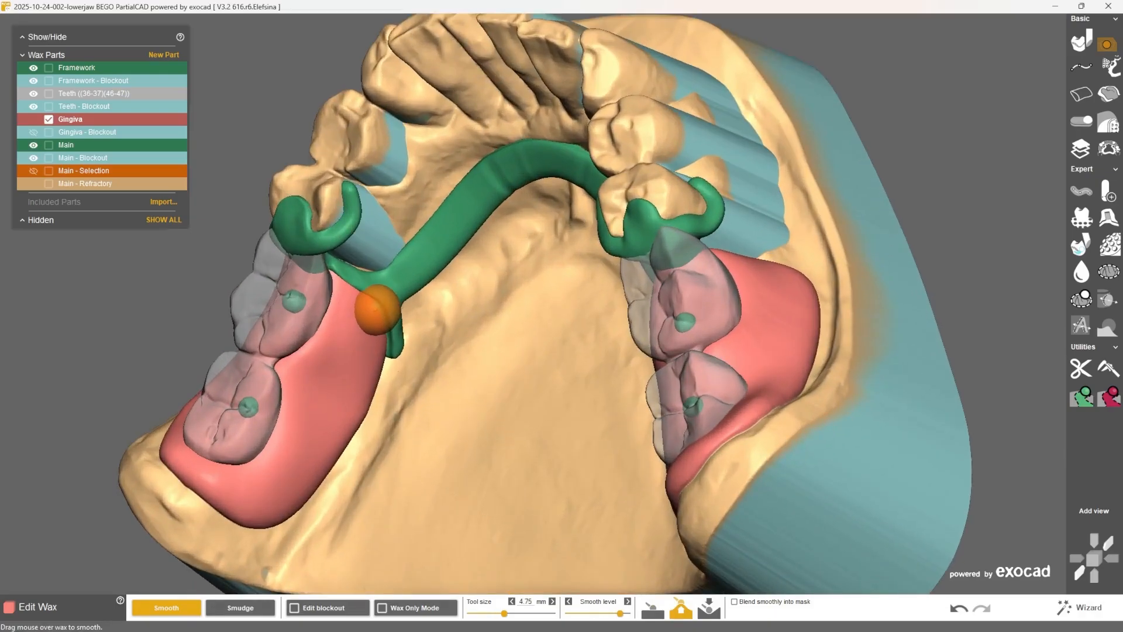
left_click_drag(368, 300, 391, 335)
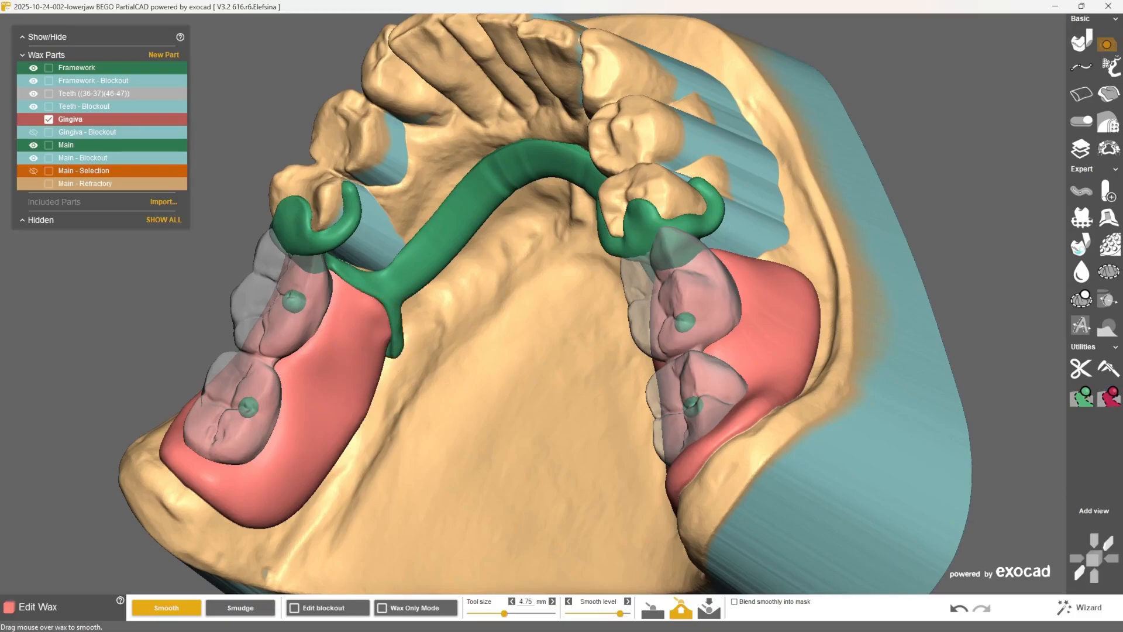
right_click_drag(391, 336, 398, 368)
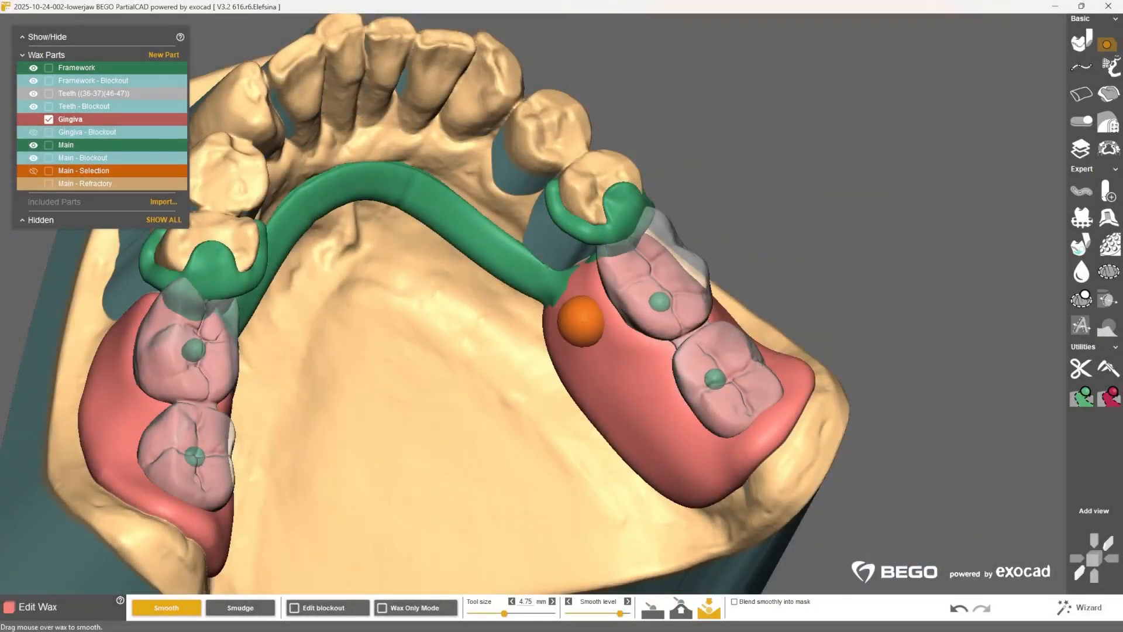
right_click_drag(581, 321, 589, 258)
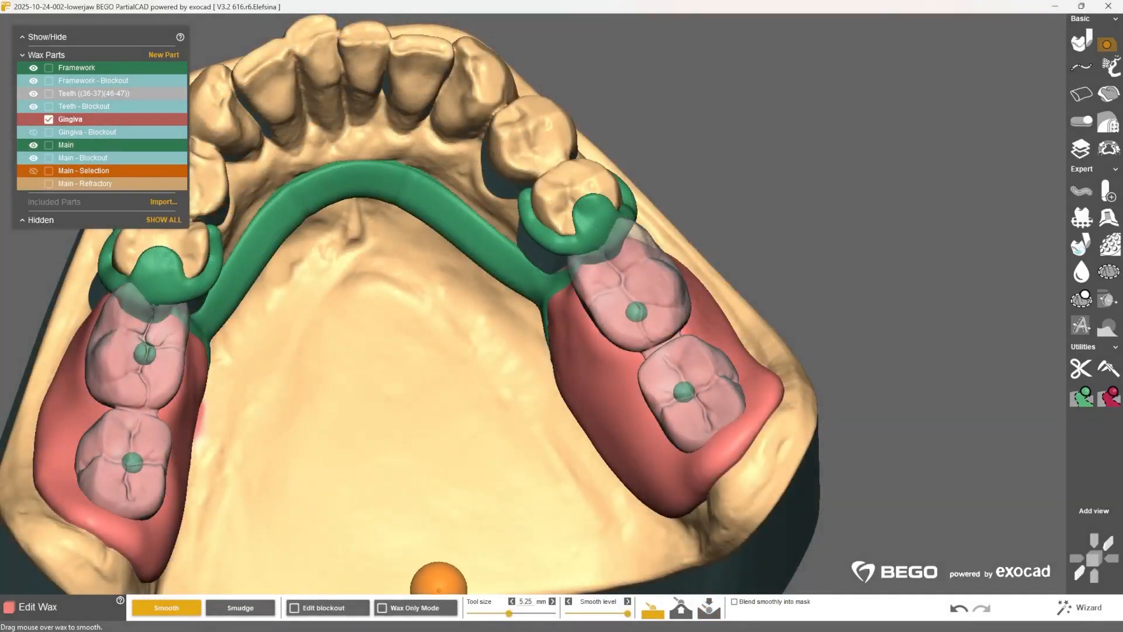
Step: Turn on Wax Only Mode and smooth the free edges of both gingiva saddles with a 5.25 mm tool
left_click(440, 606)
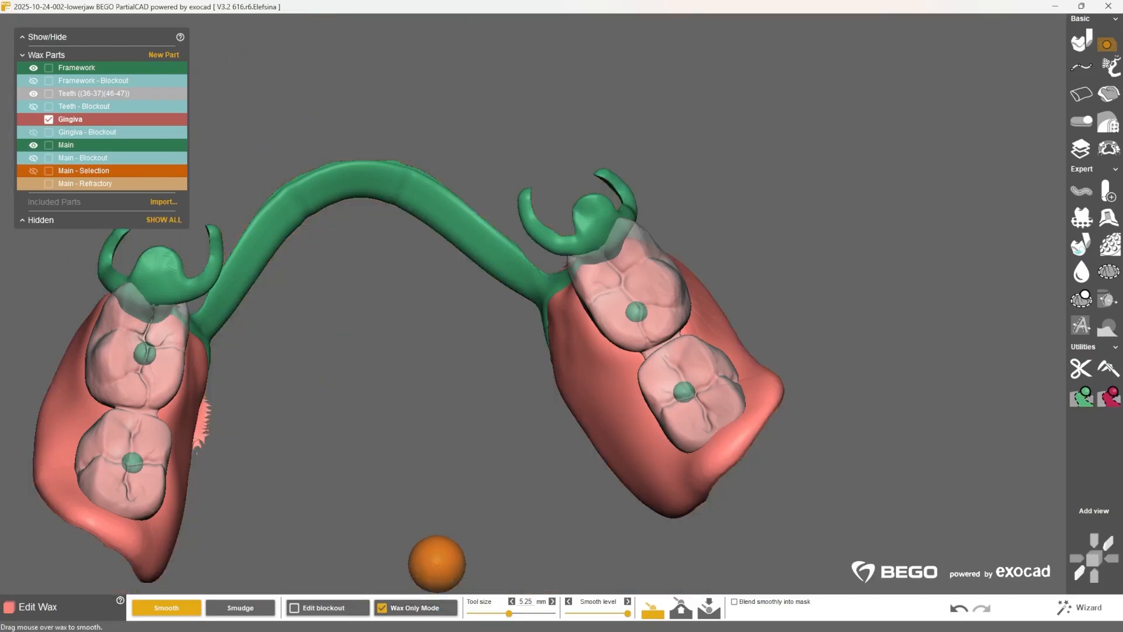
right_click_drag(483, 407, 556, 351)
mouse_move(487, 351)
right_mouse_down()
mouse_move(516, 344)
mouse_move(589, 250)
right_mouse_up()
scroll(498, 339, "down", 7, "ctrl")
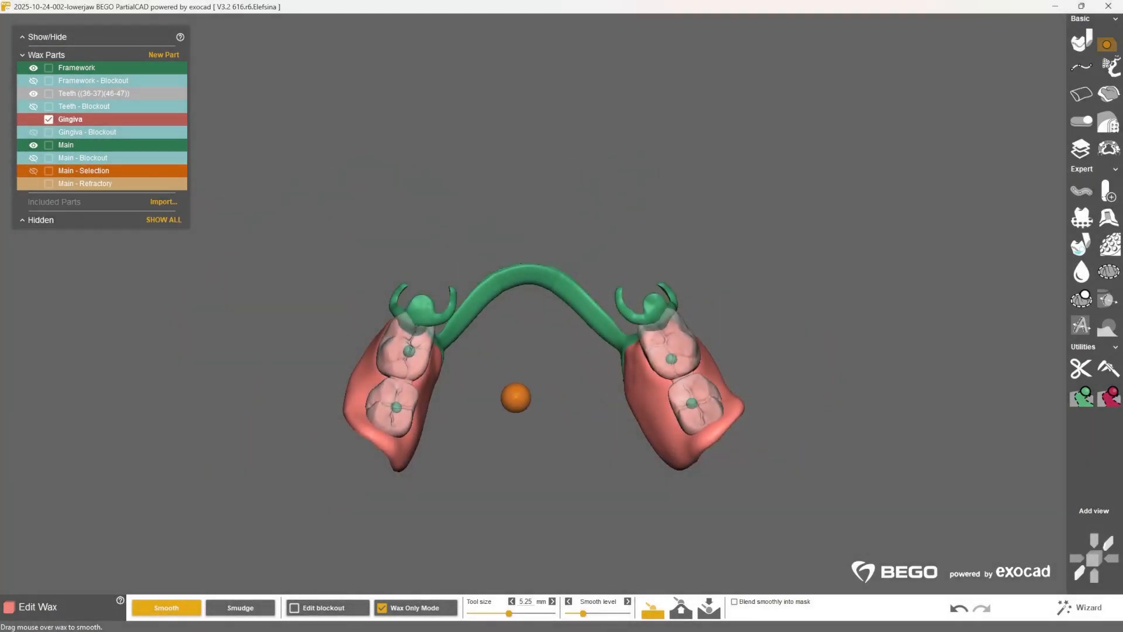
mouse_move(518, 466)
right_mouse_down()
mouse_move(528, 200)
mouse_move(523, 351)
mouse_move(547, 509)
right_mouse_up()
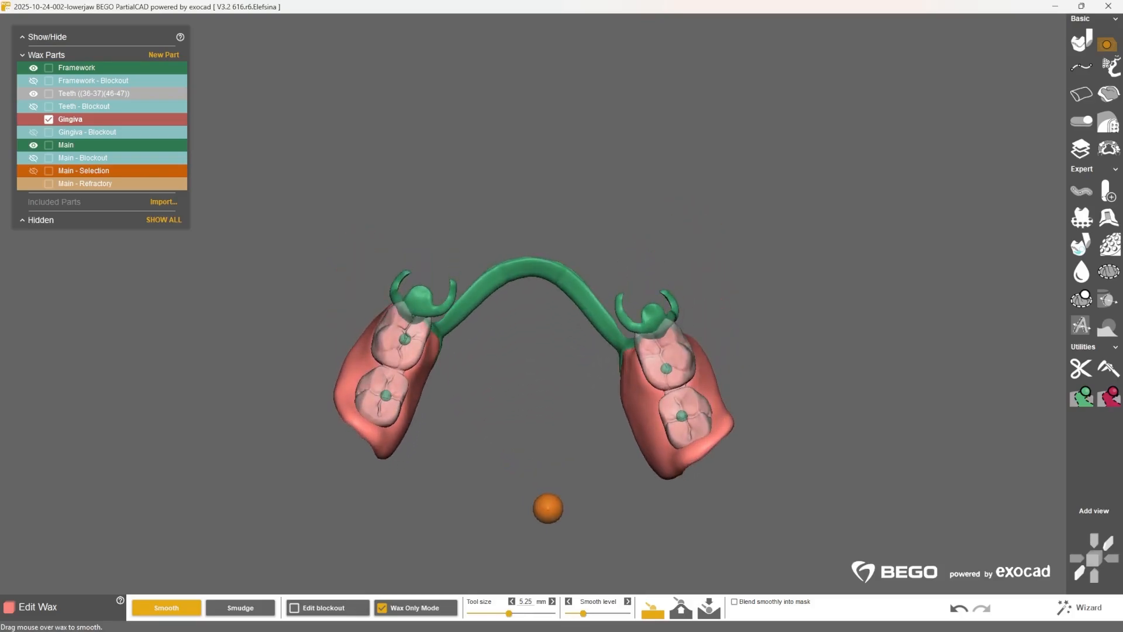
Step: Return to the wizard's assembly stage, set all four cement gap values to 0.250 mm and assemble the parts
left_click(1083, 609)
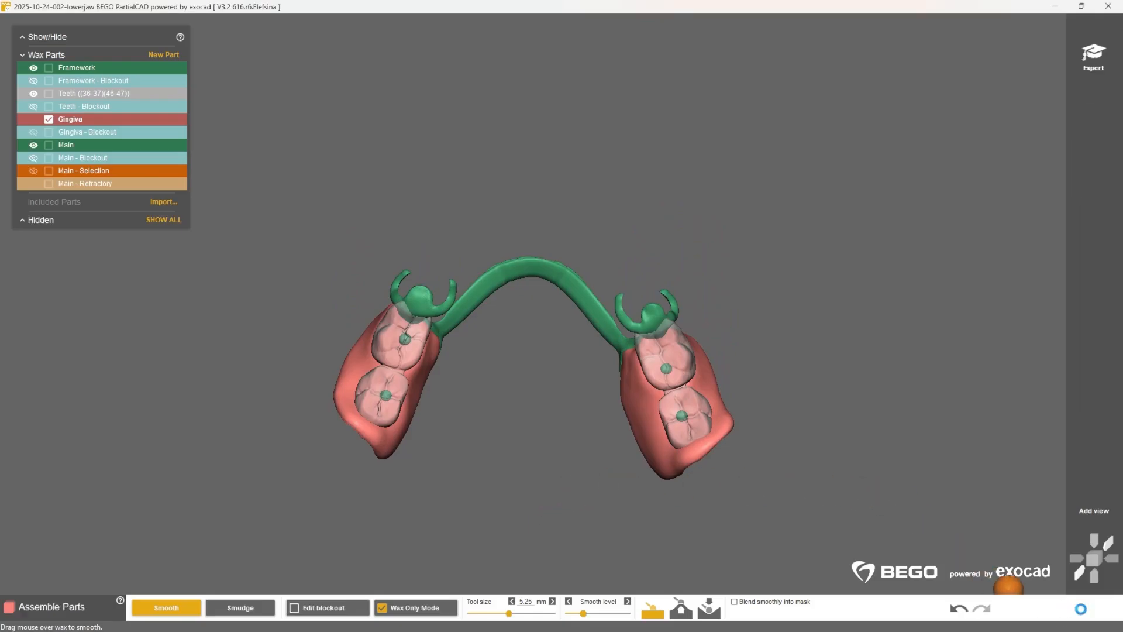
left_click(158, 607)
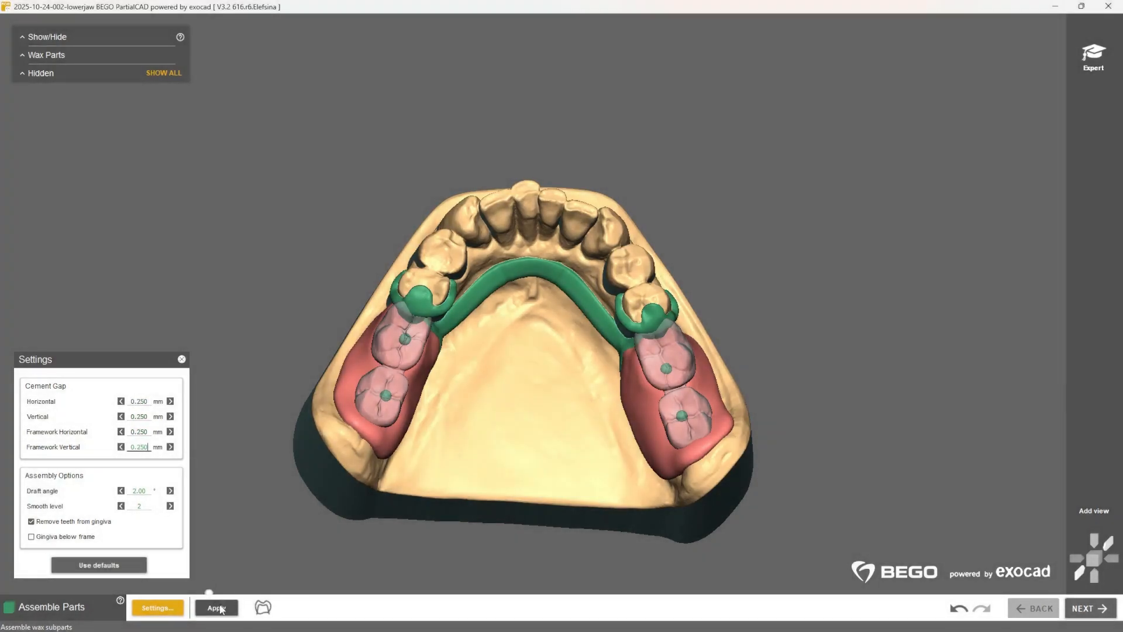
left_click(216, 607)
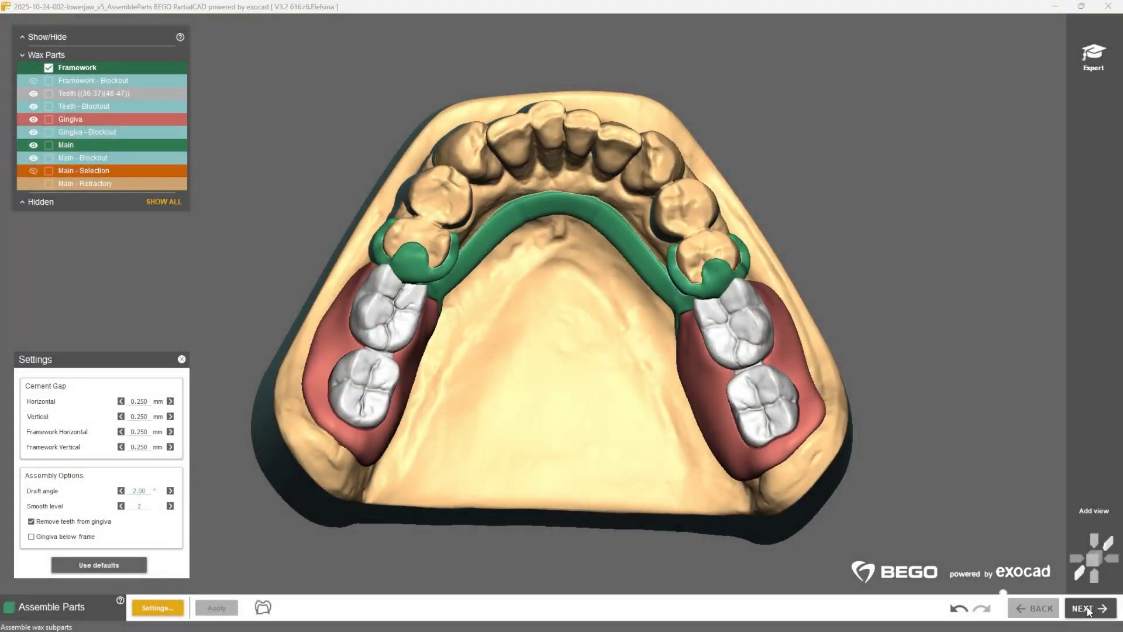
Step: Proceed to the build stage, review the output settings and apply the build
left_click(1088, 611)
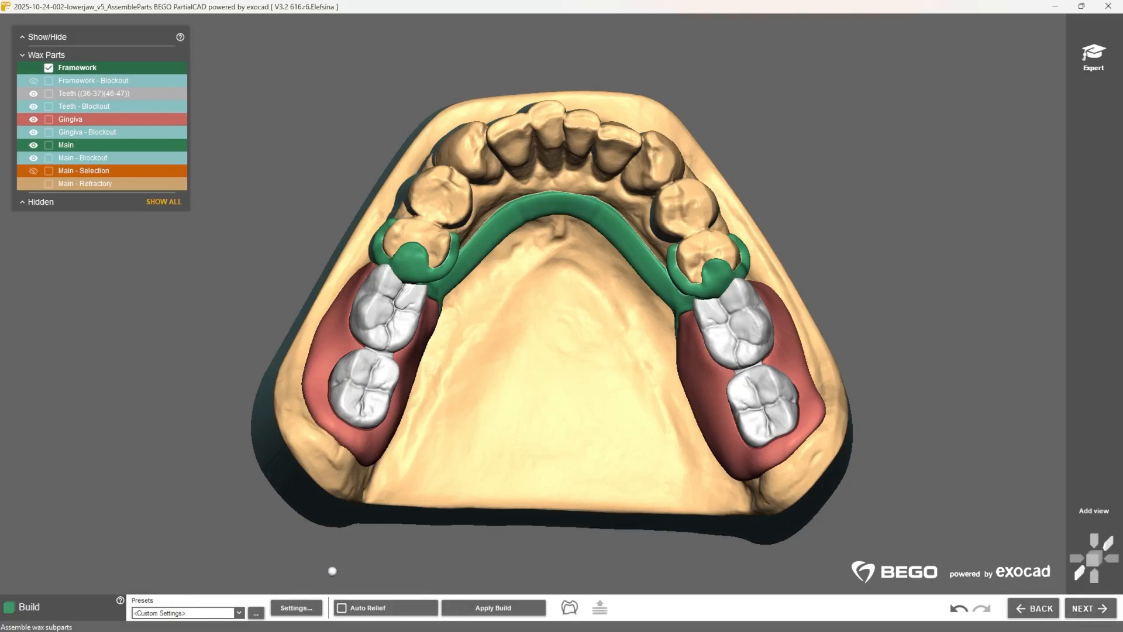
left_click(296, 609)
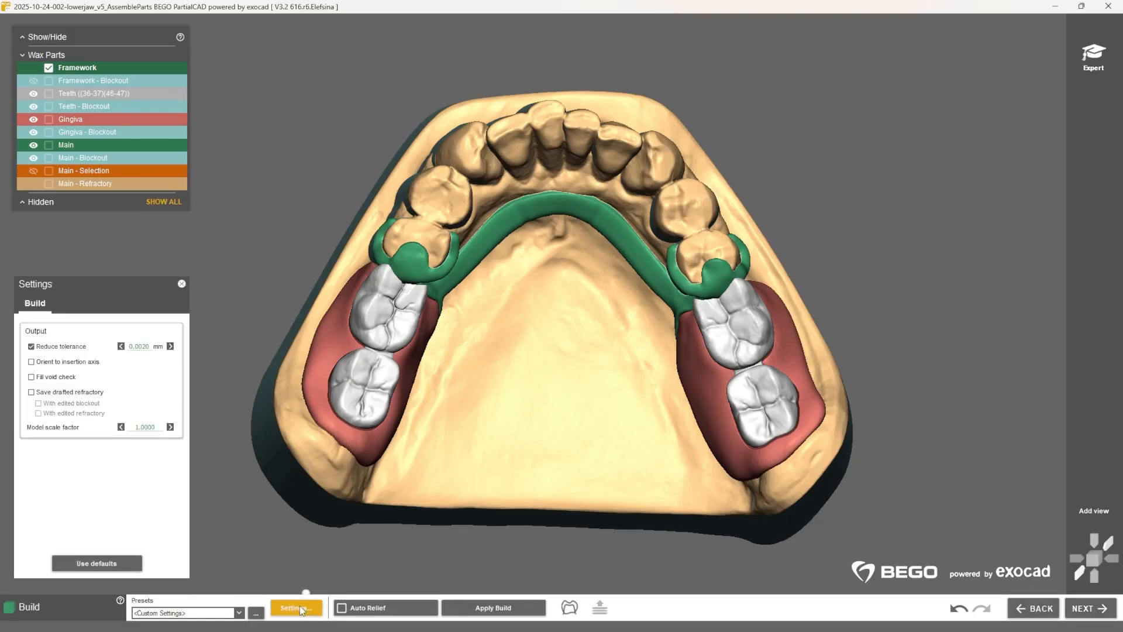
left_click(299, 609)
left_click(526, 609)
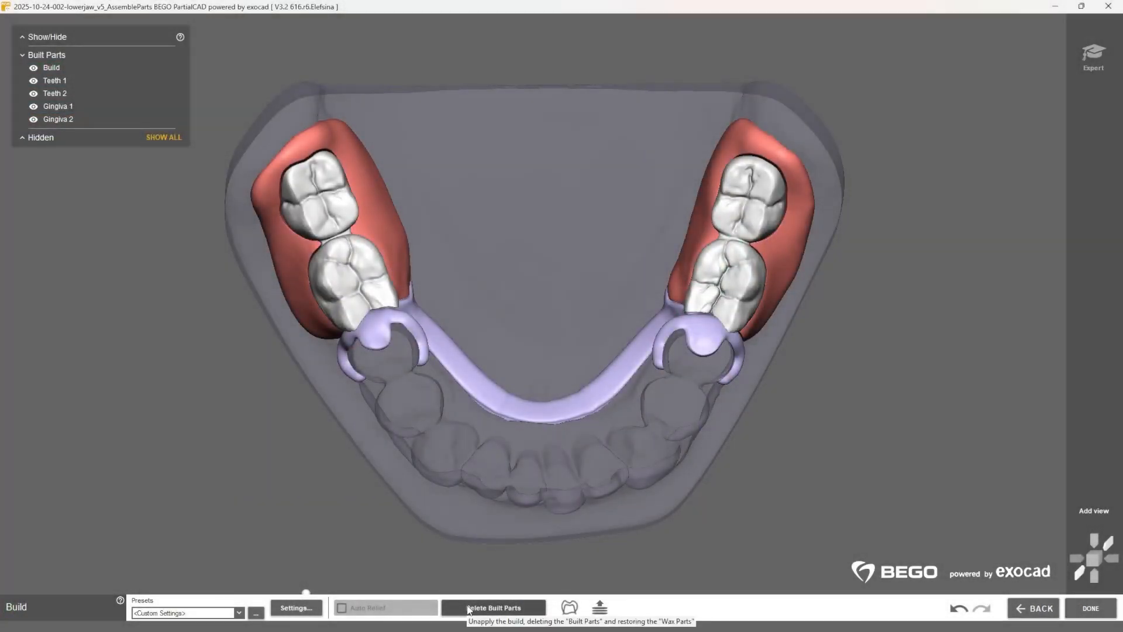
Step: Examine the built framework, teeth and gingiva parts from several sides, including in exploded view
scroll(547, 466, "down", 4)
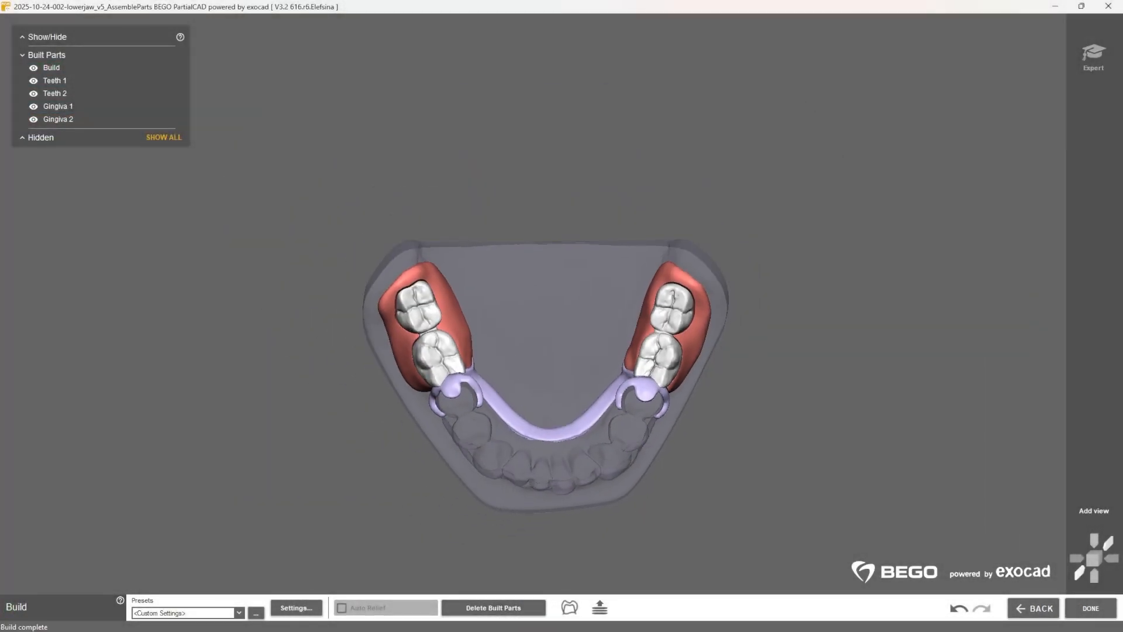
right_click_drag(547, 466, 547, 305)
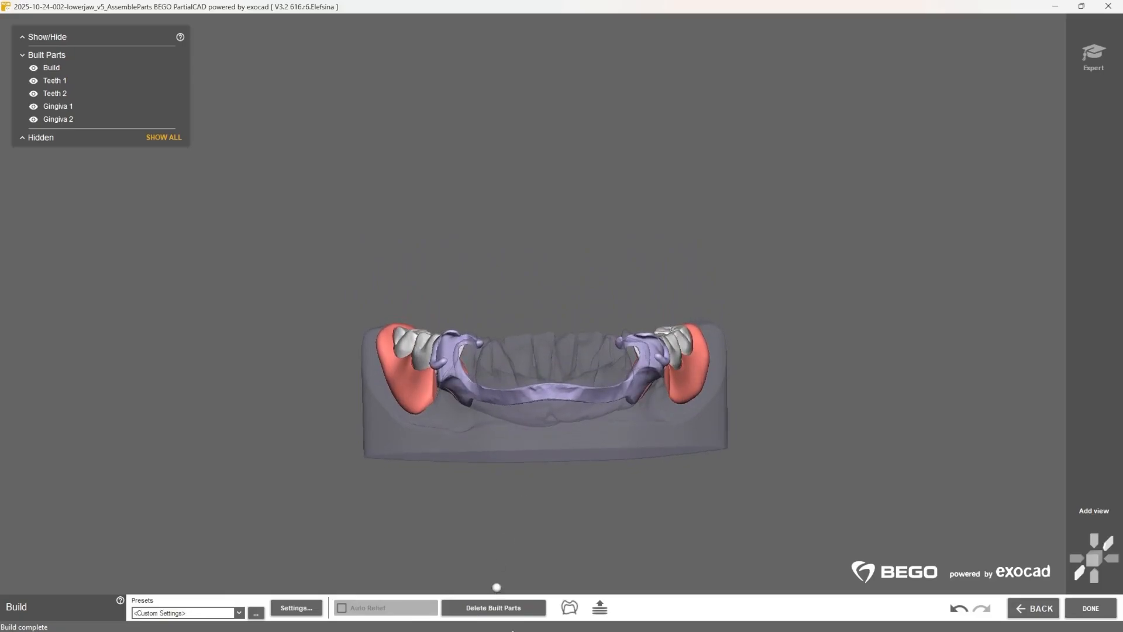
left_click(600, 609)
right_click_drag(779, 413, 448, 413)
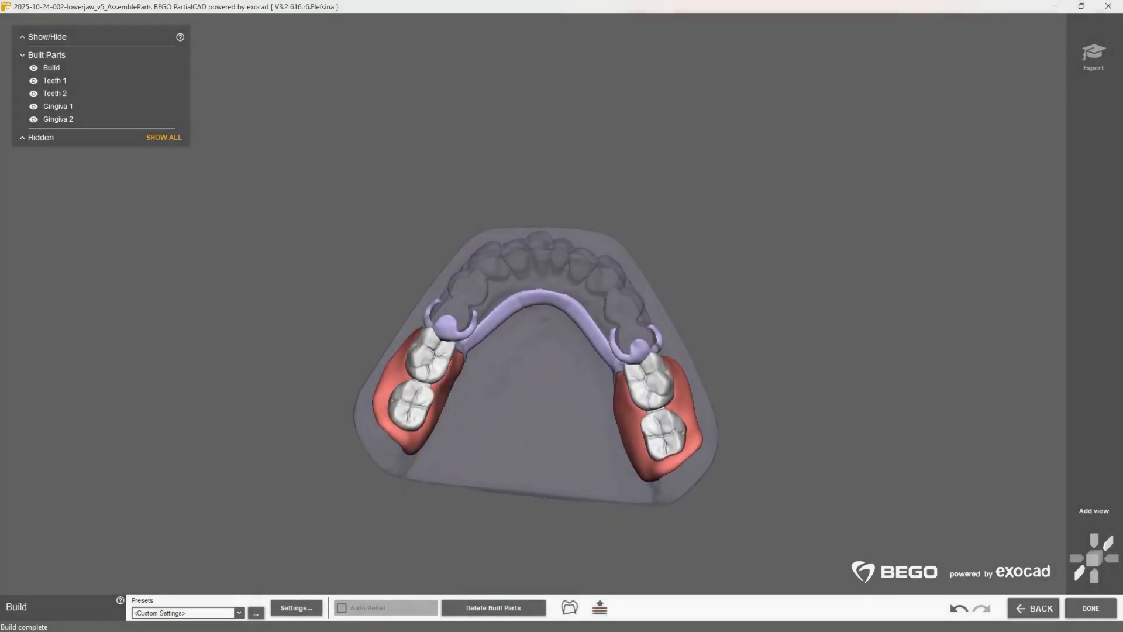